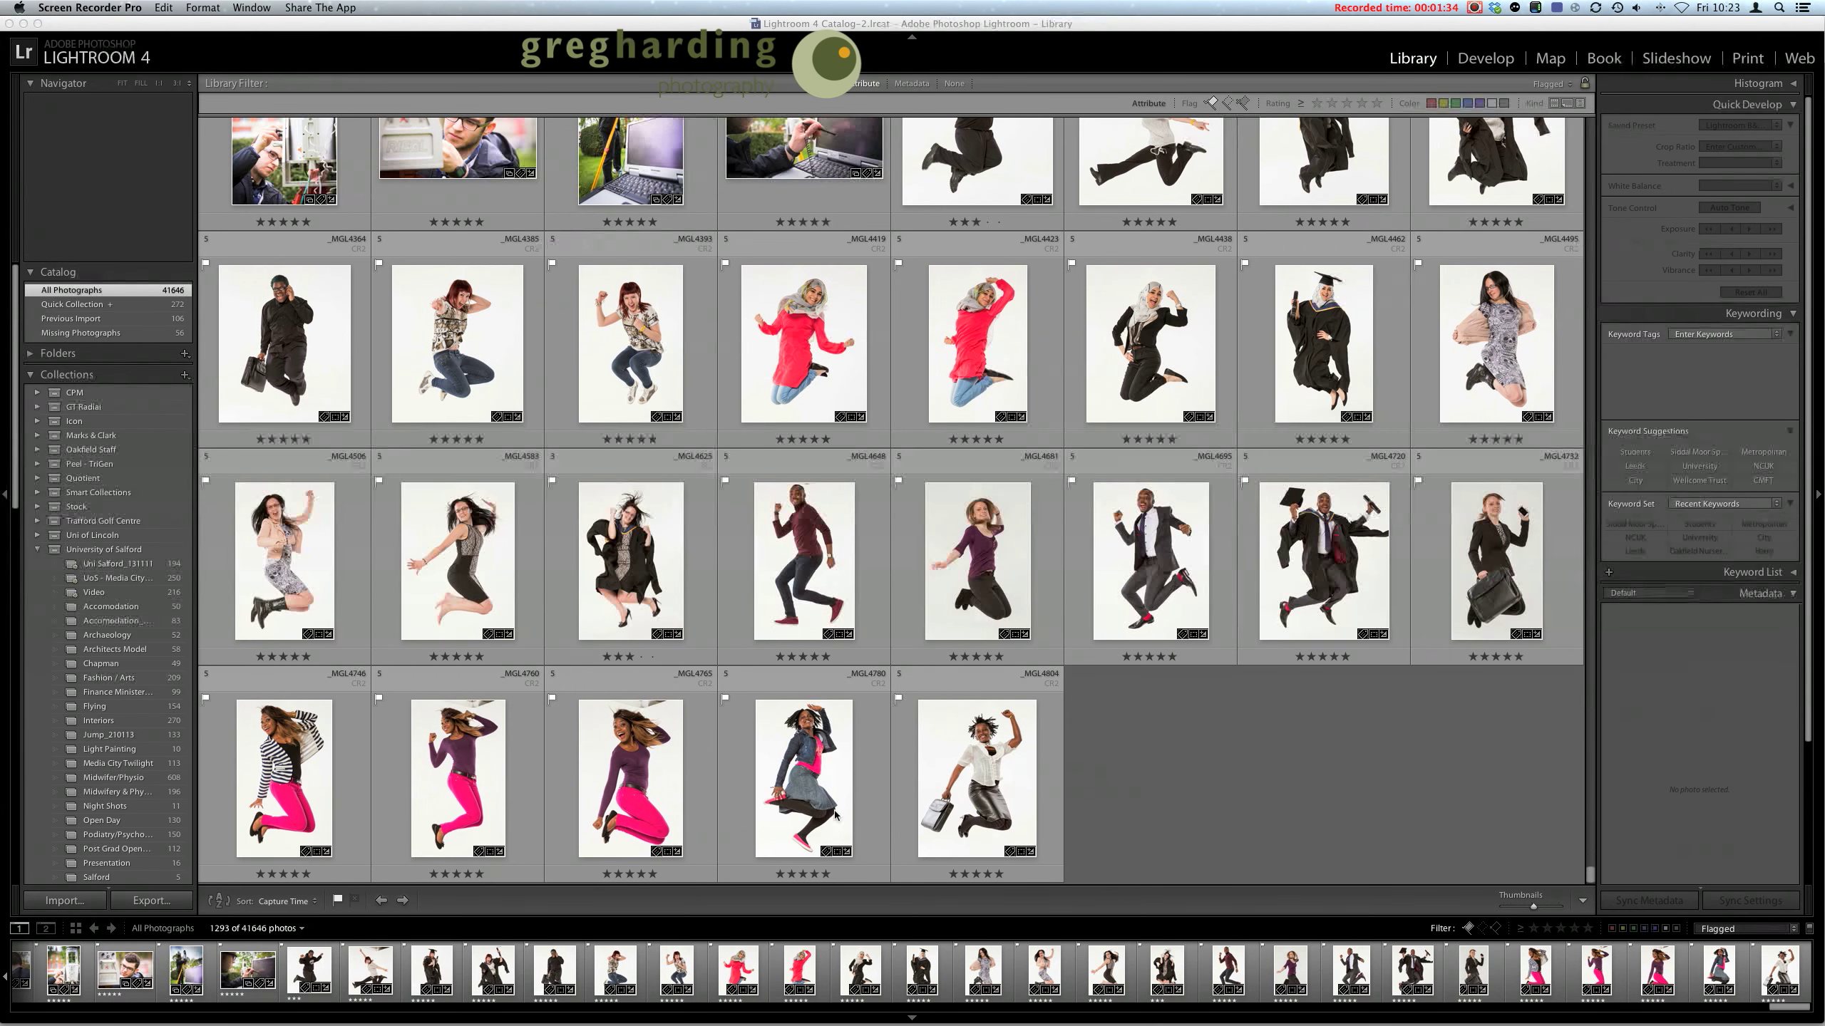
Switch to Photoshop and convert the photo's locked Background into a regular layer named Layer 0.
mouse_move(733, 1019)
left_click(429, 996)
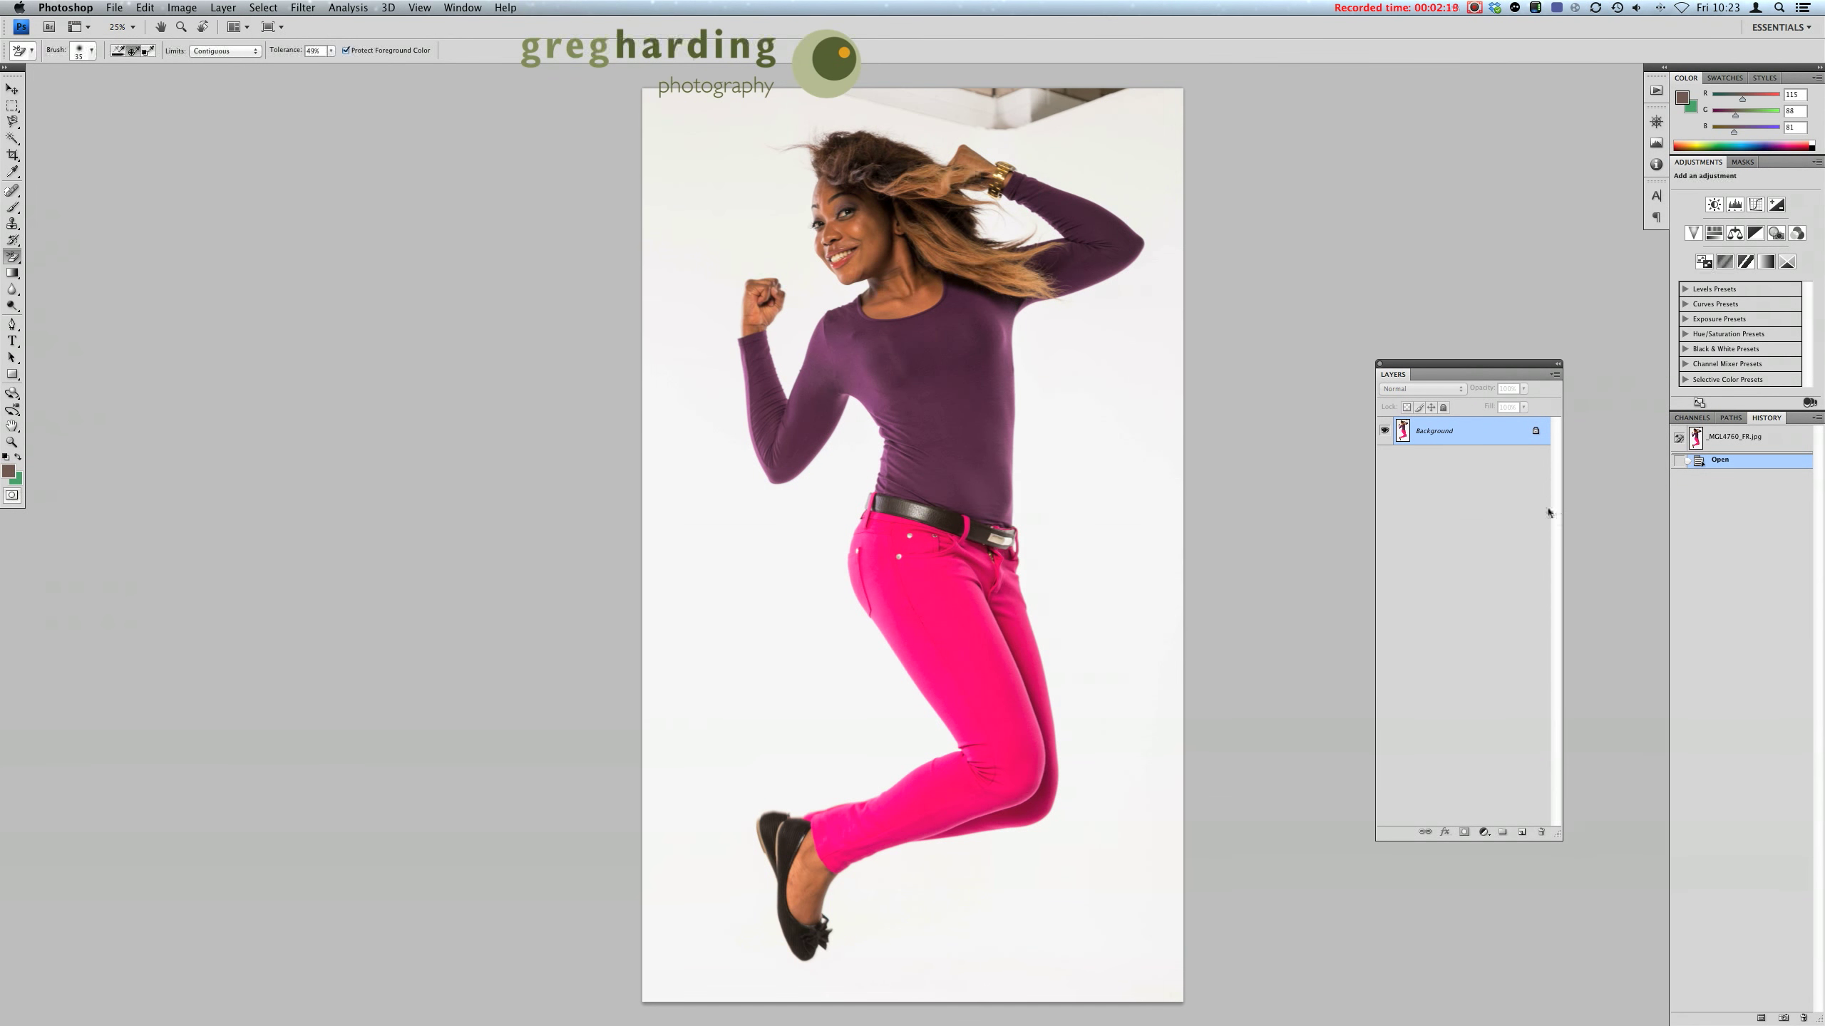
double_click(1402, 435)
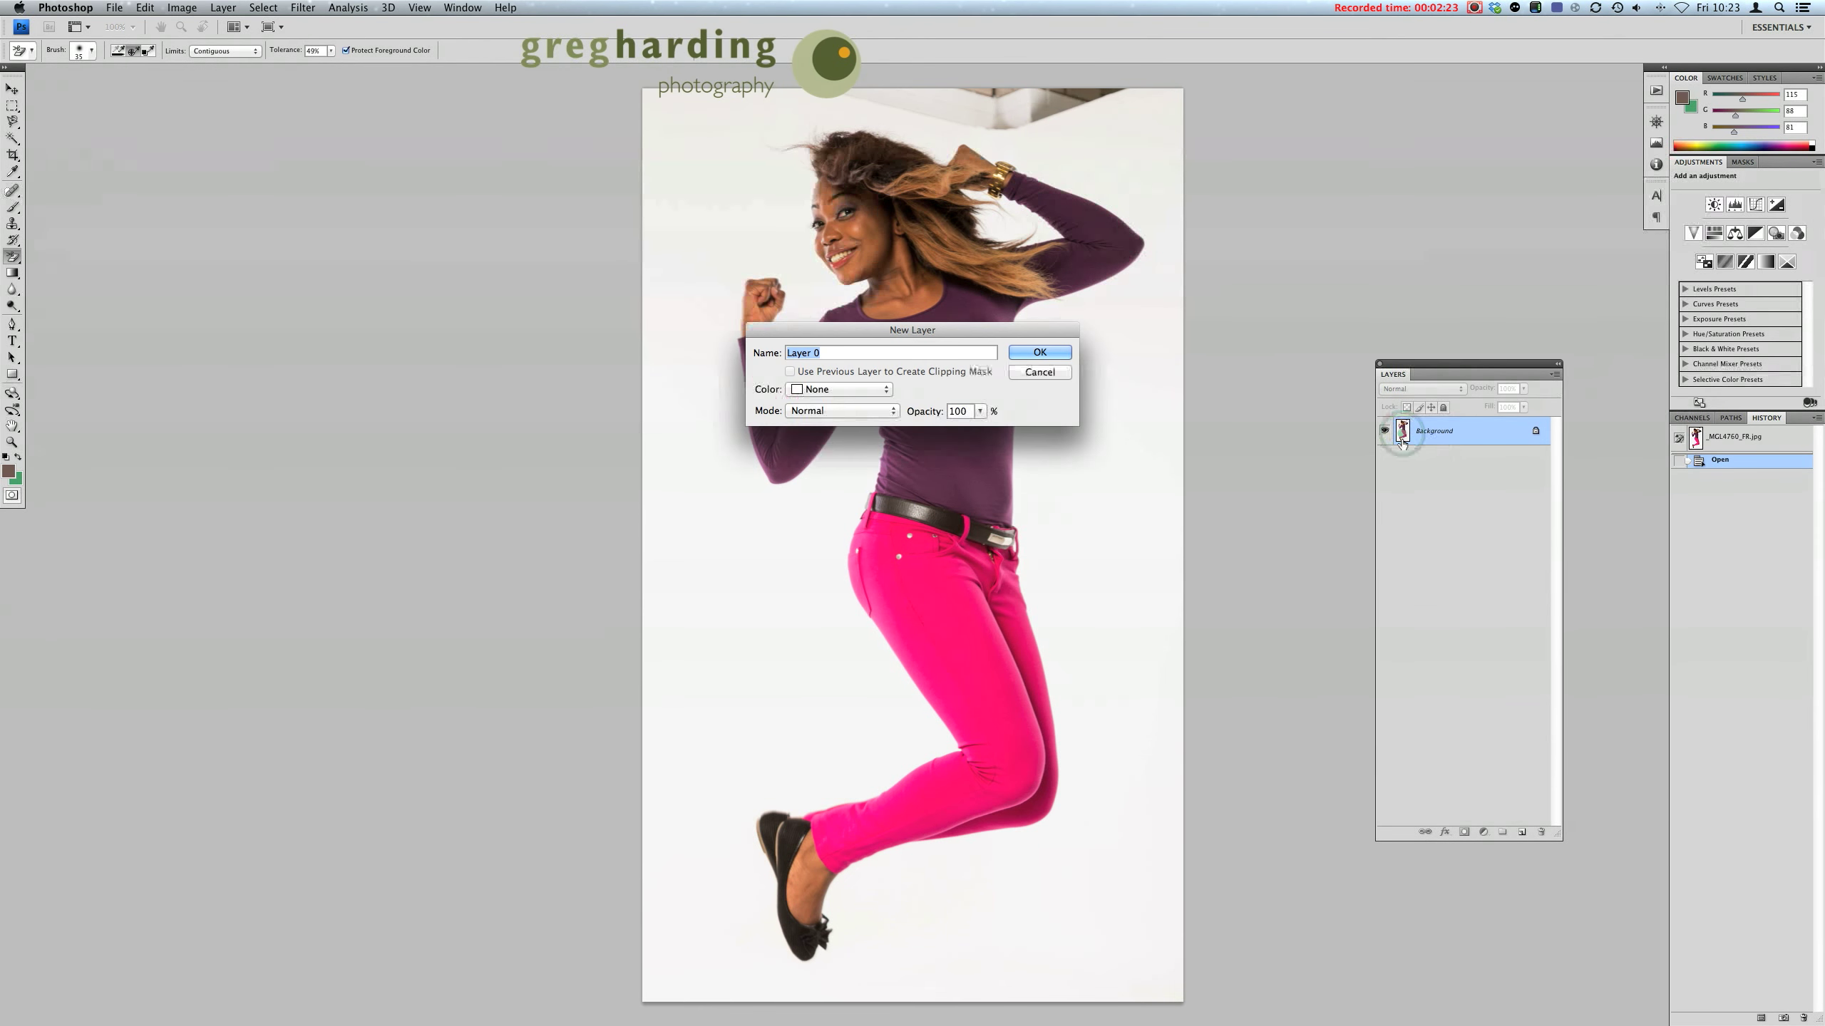
left_click(1041, 353)
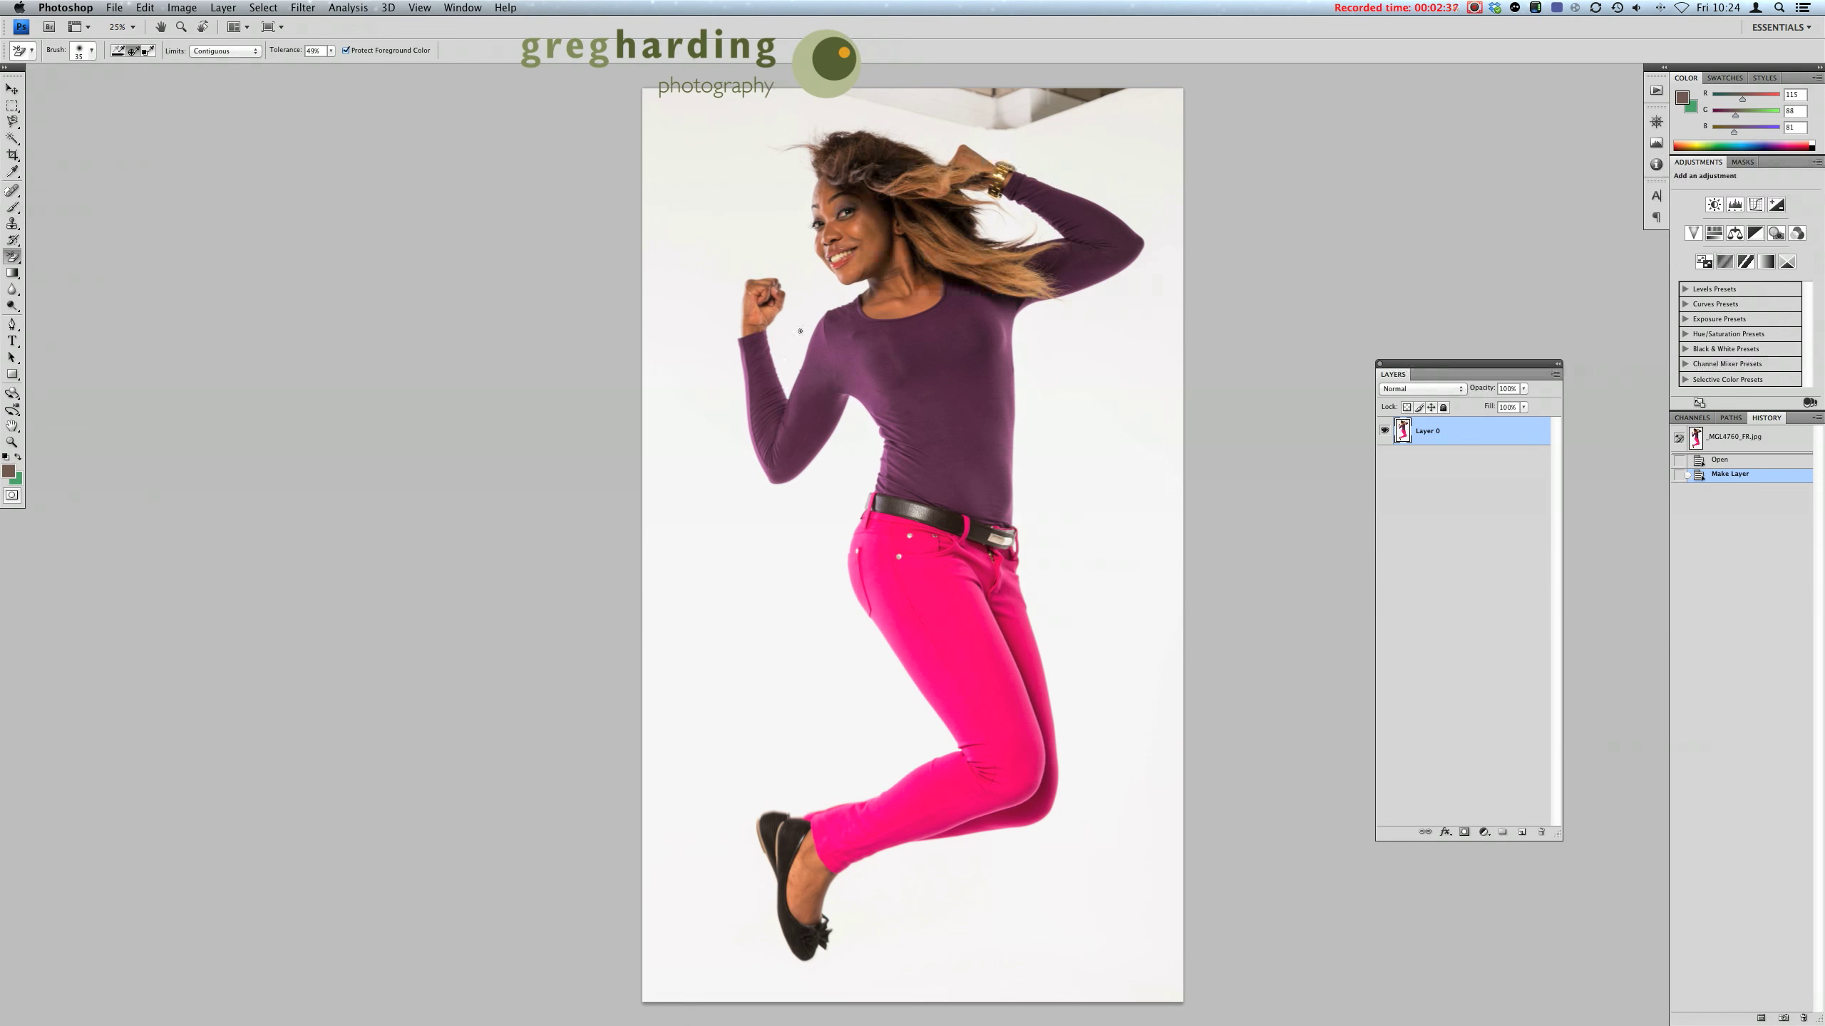
Select the white background around the woman with the Magic Wand, adding the enclosed gaps between her hair and raised arm.
key("w")
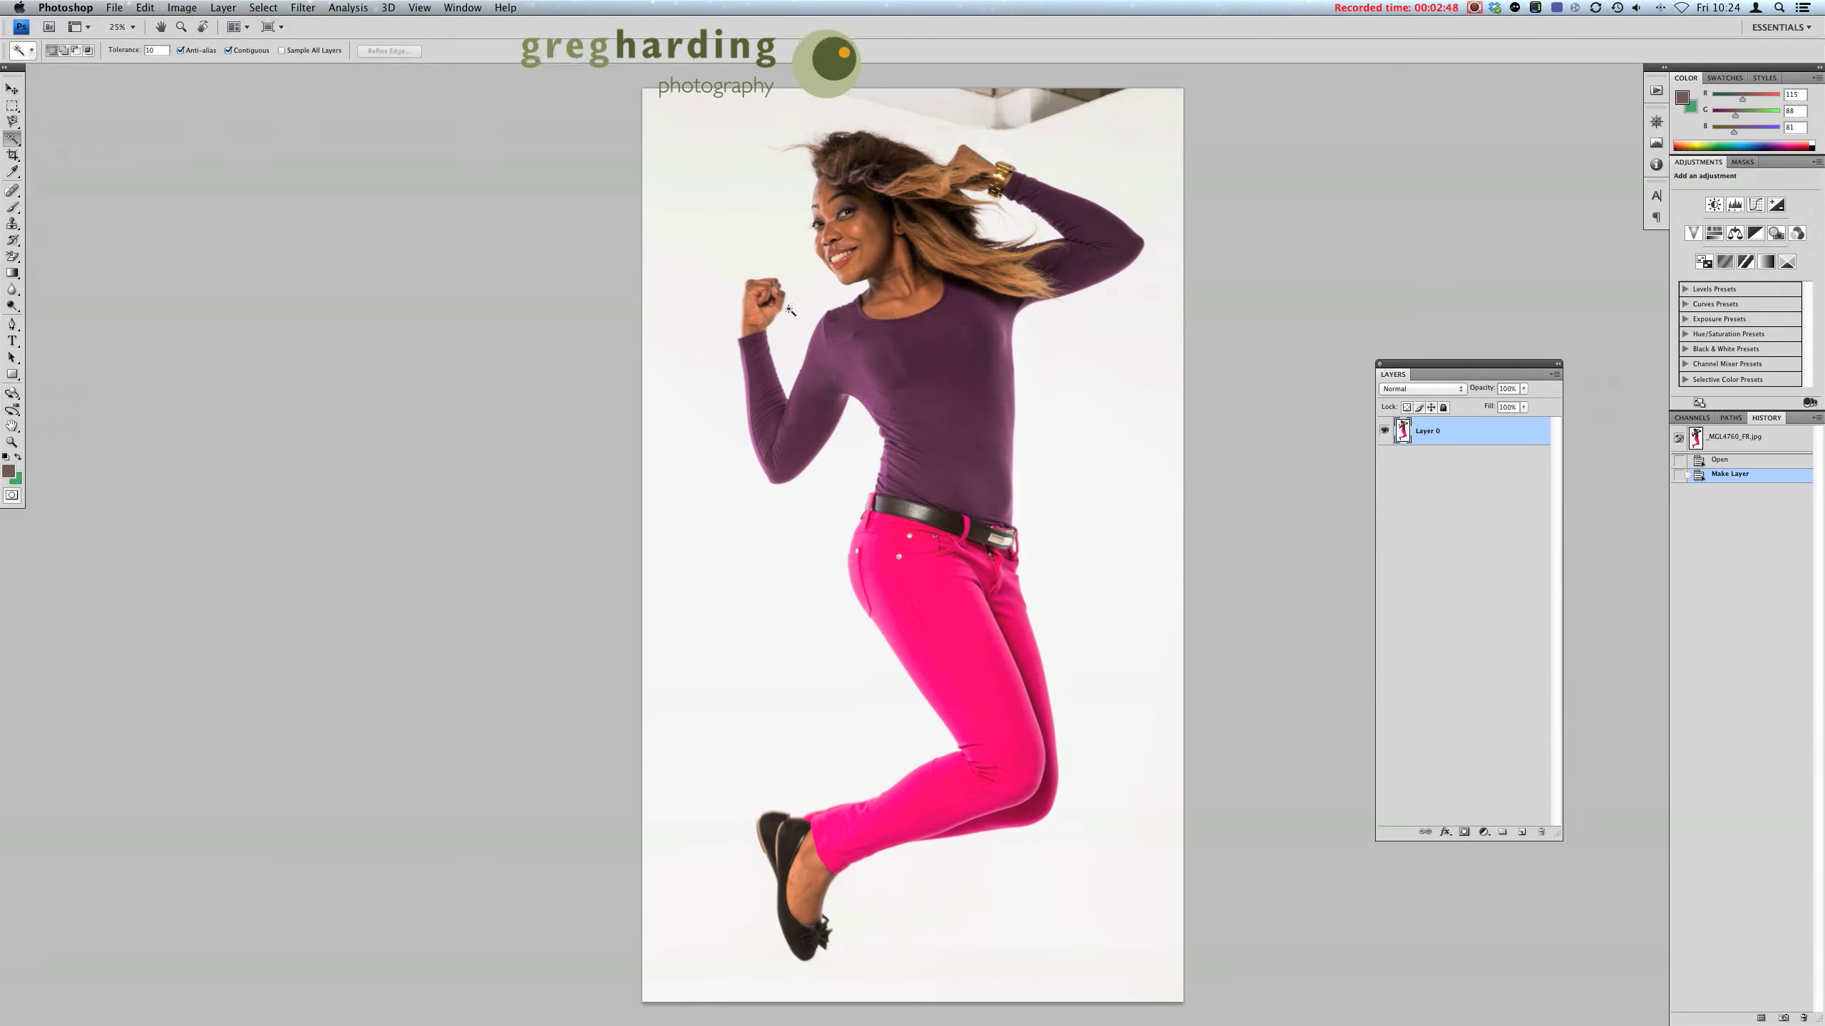
left_click(819, 299)
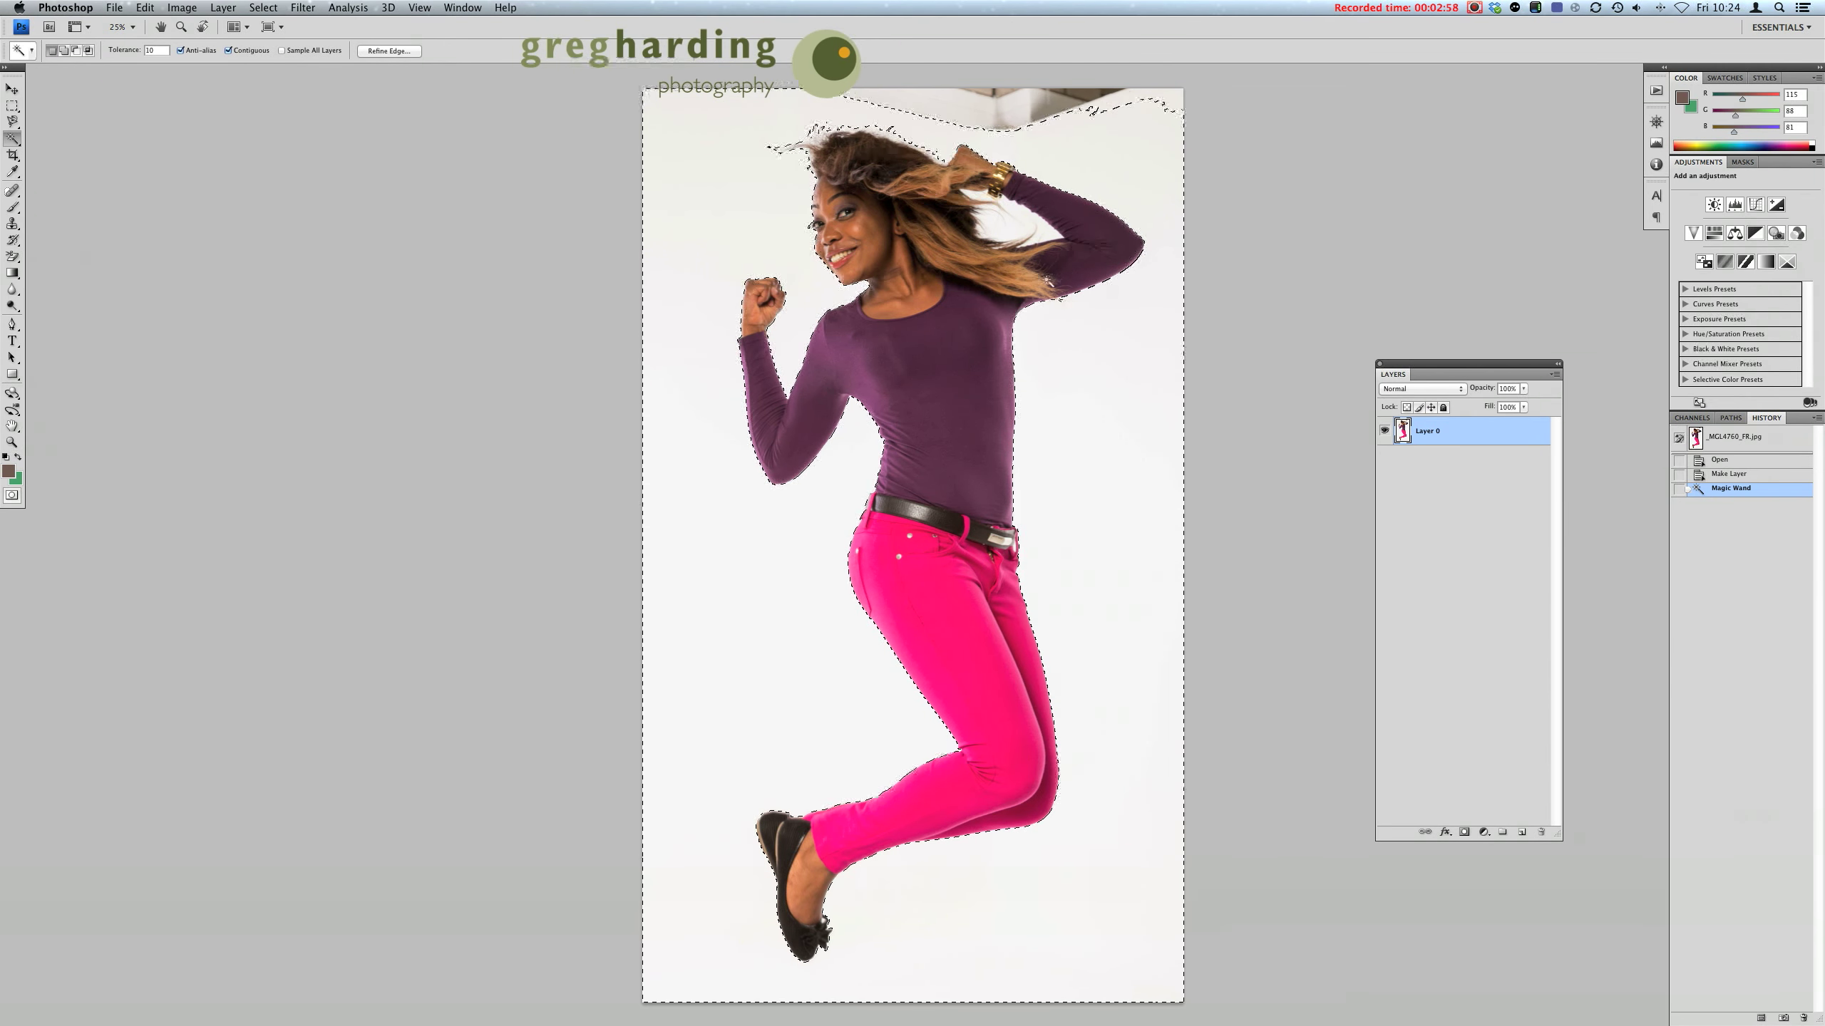
key("super+equal")
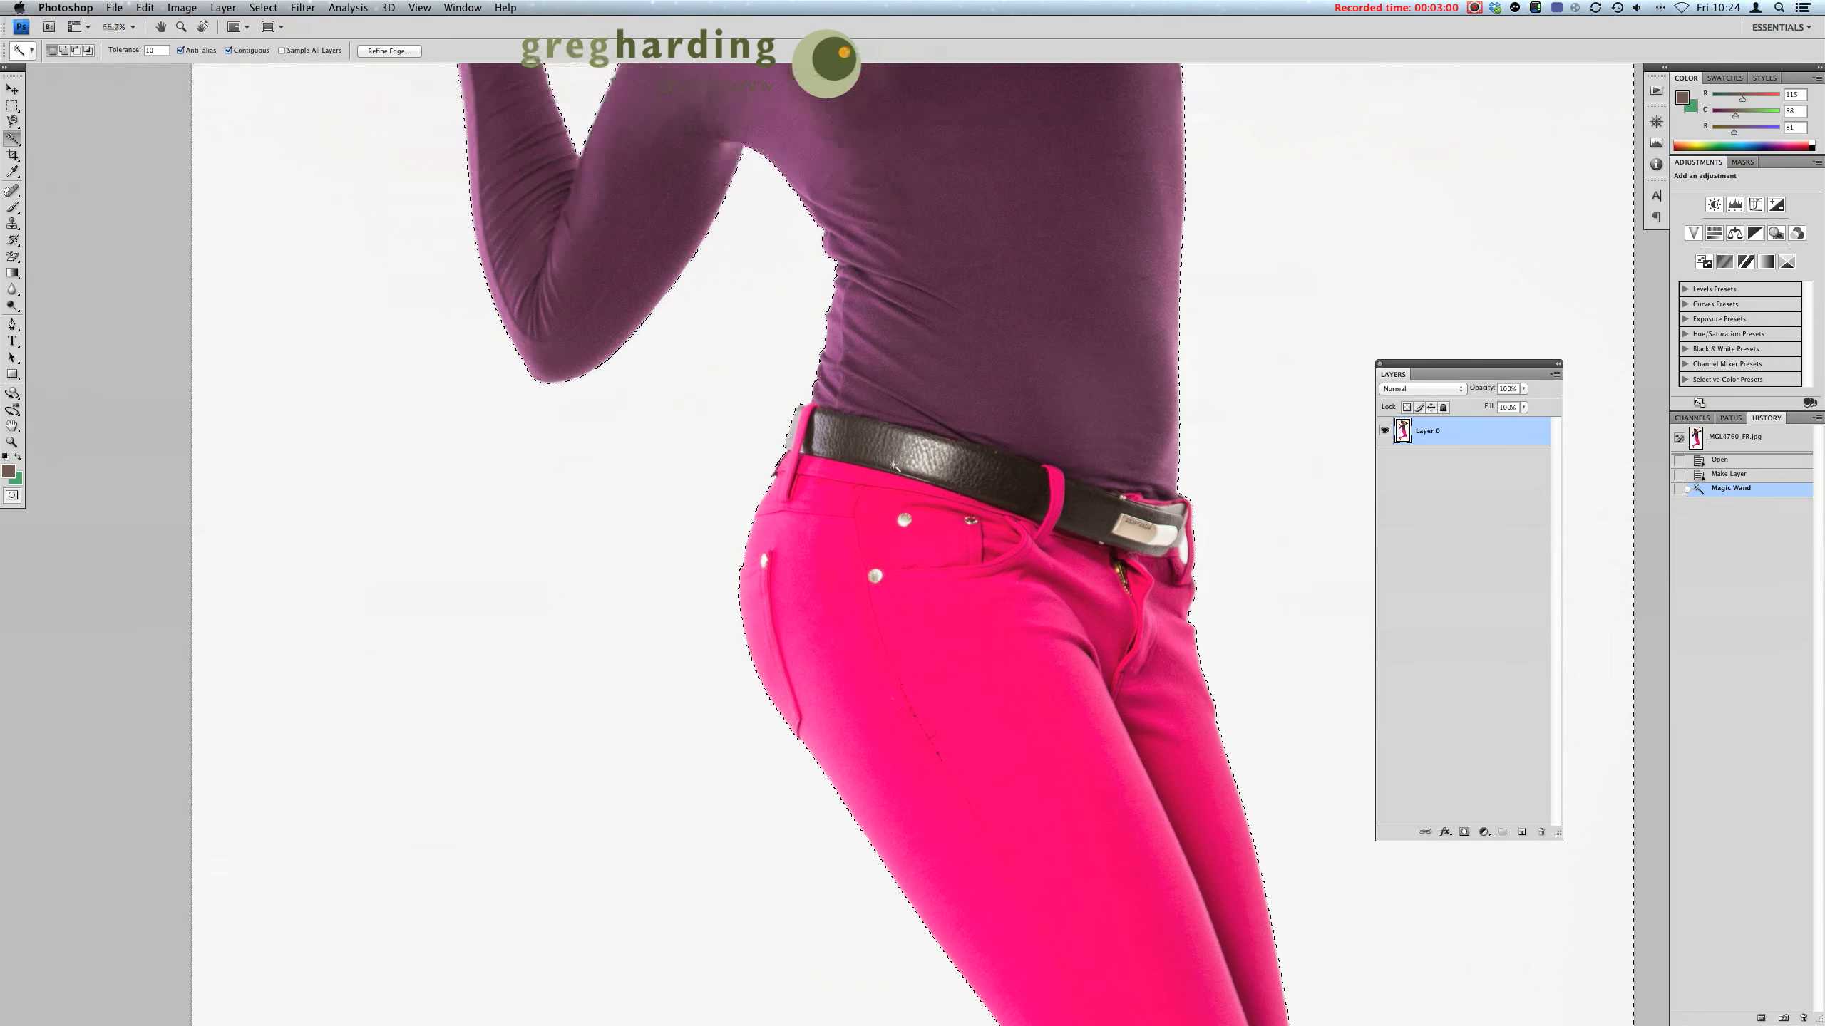
key("super+equal")
left_click_drag(1014, 216, 957, 739)
left_click_drag(868, 259, 917, 717)
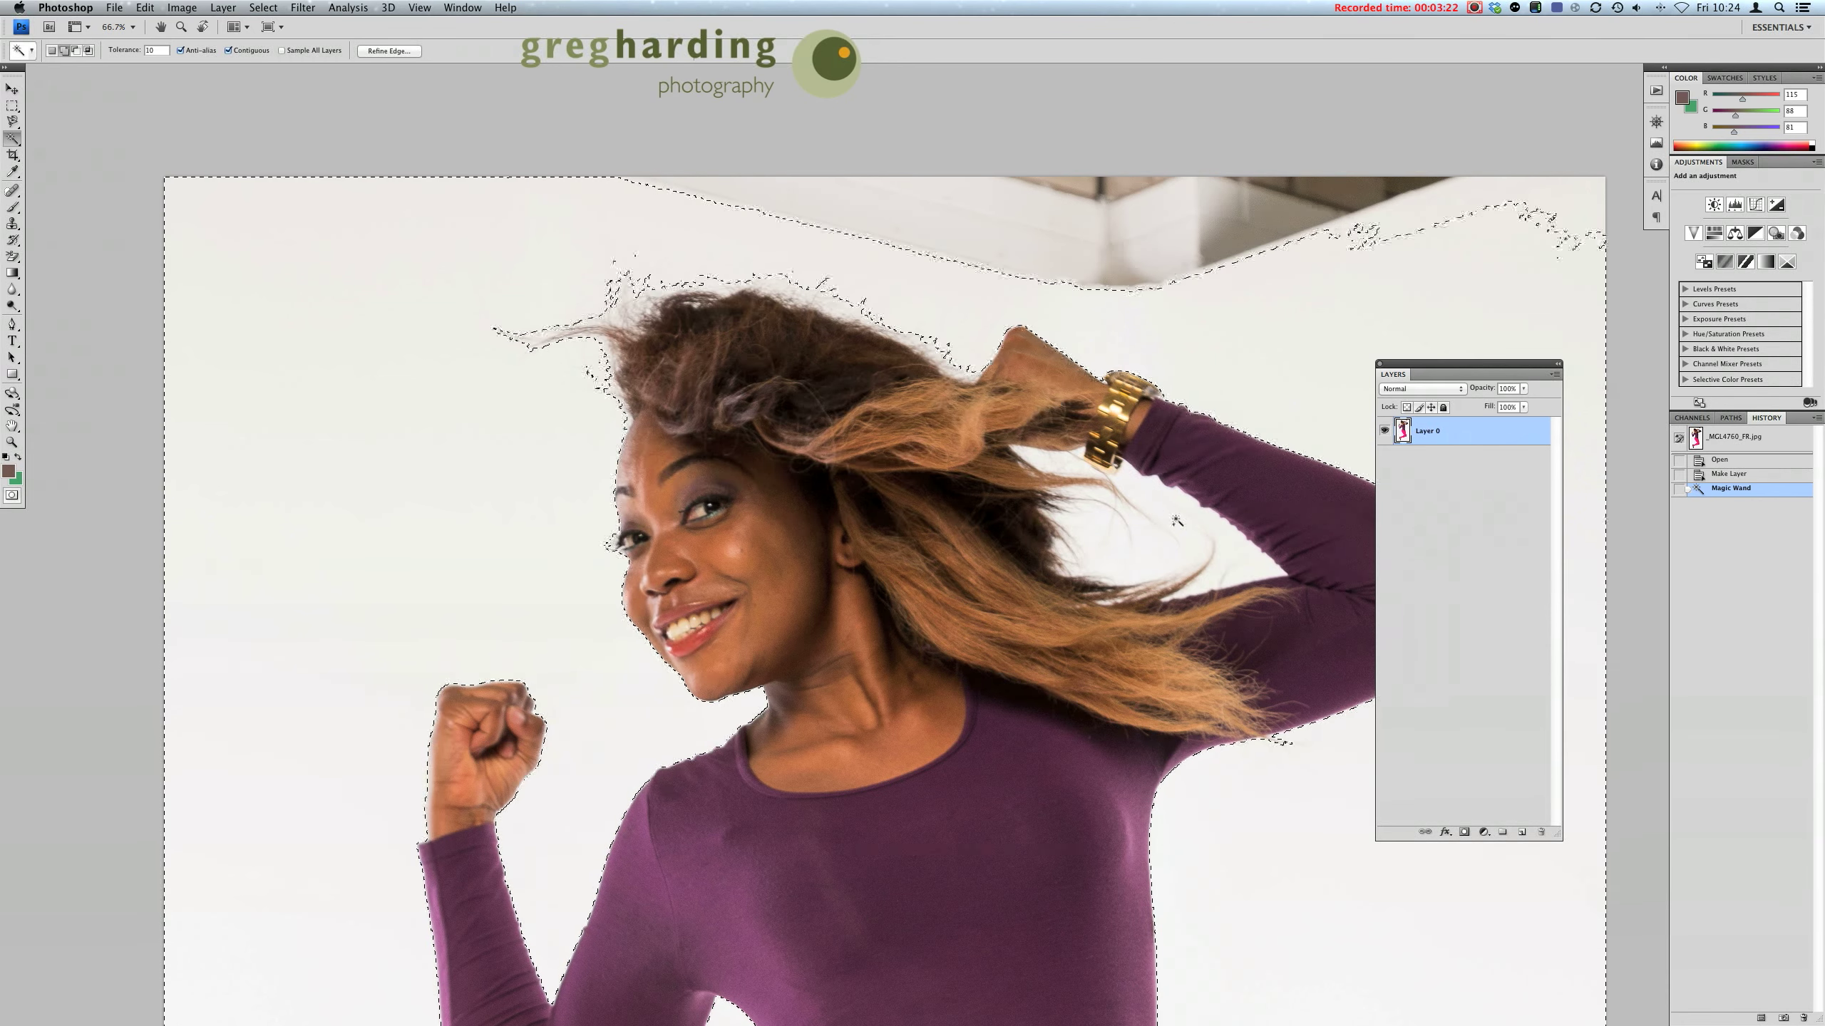
left_click(1156, 511, "shift")
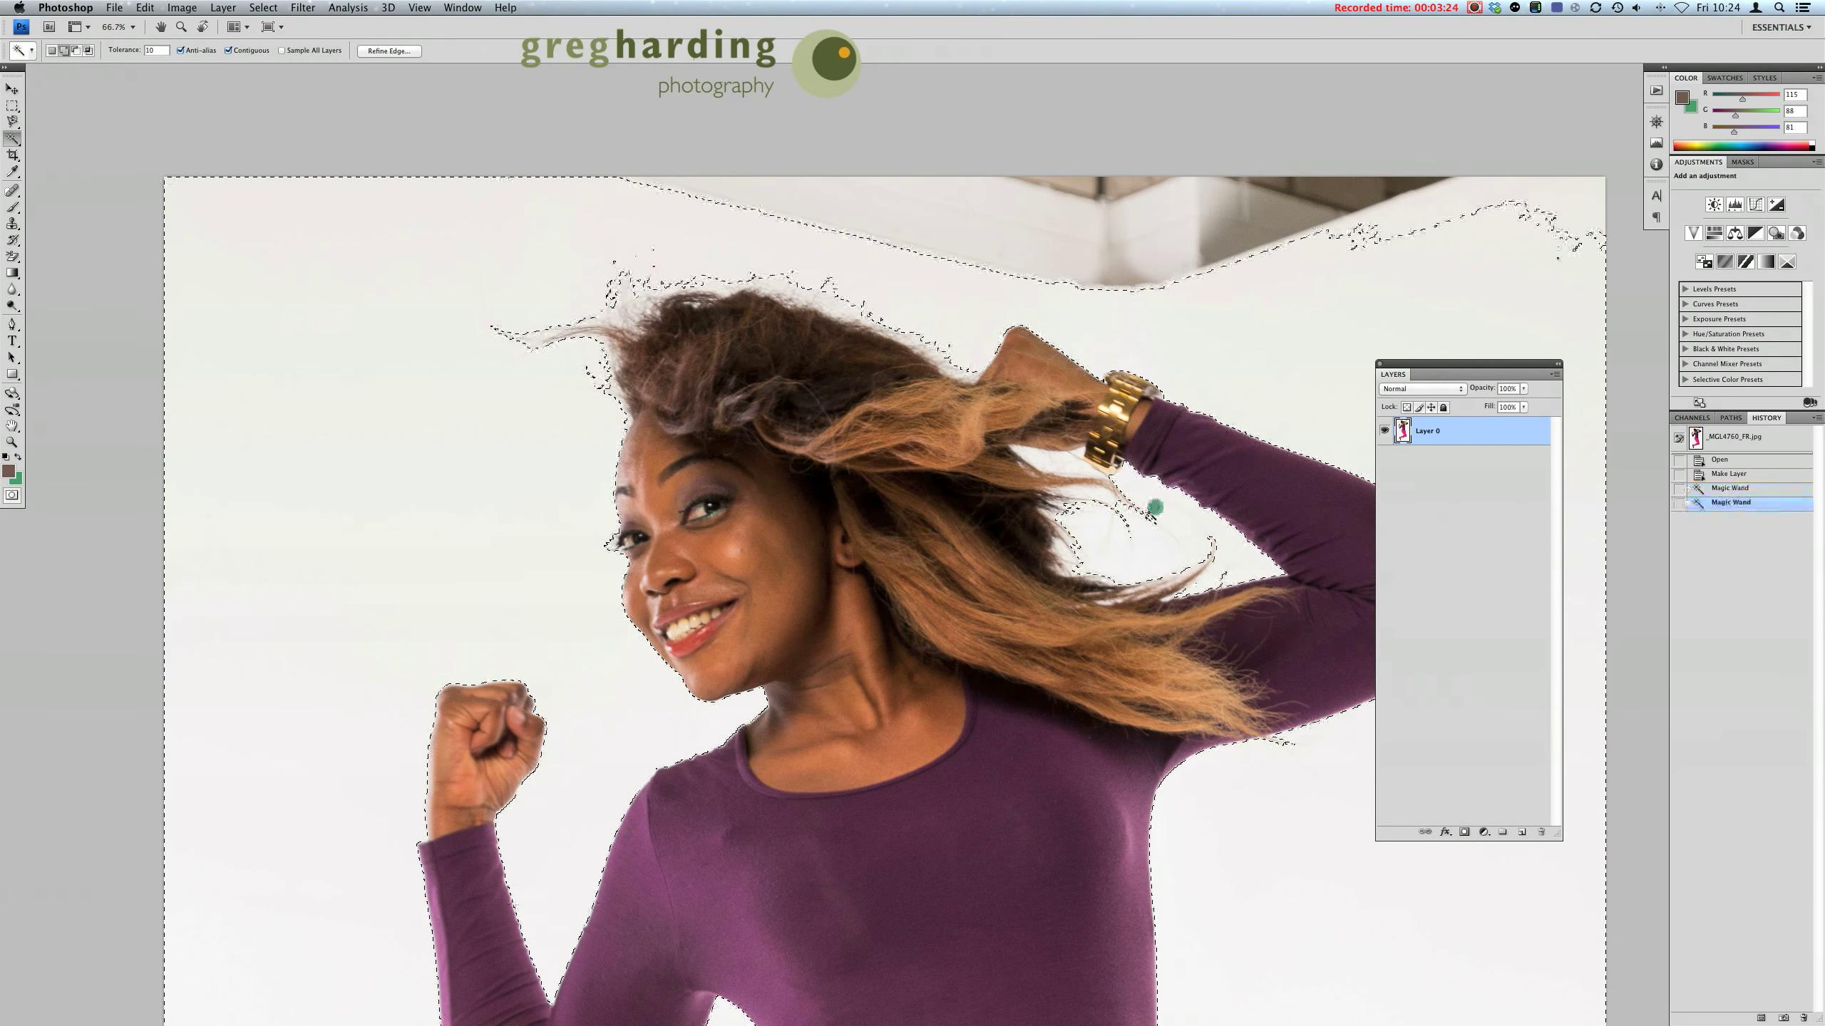
left_click(1027, 475, "shift")
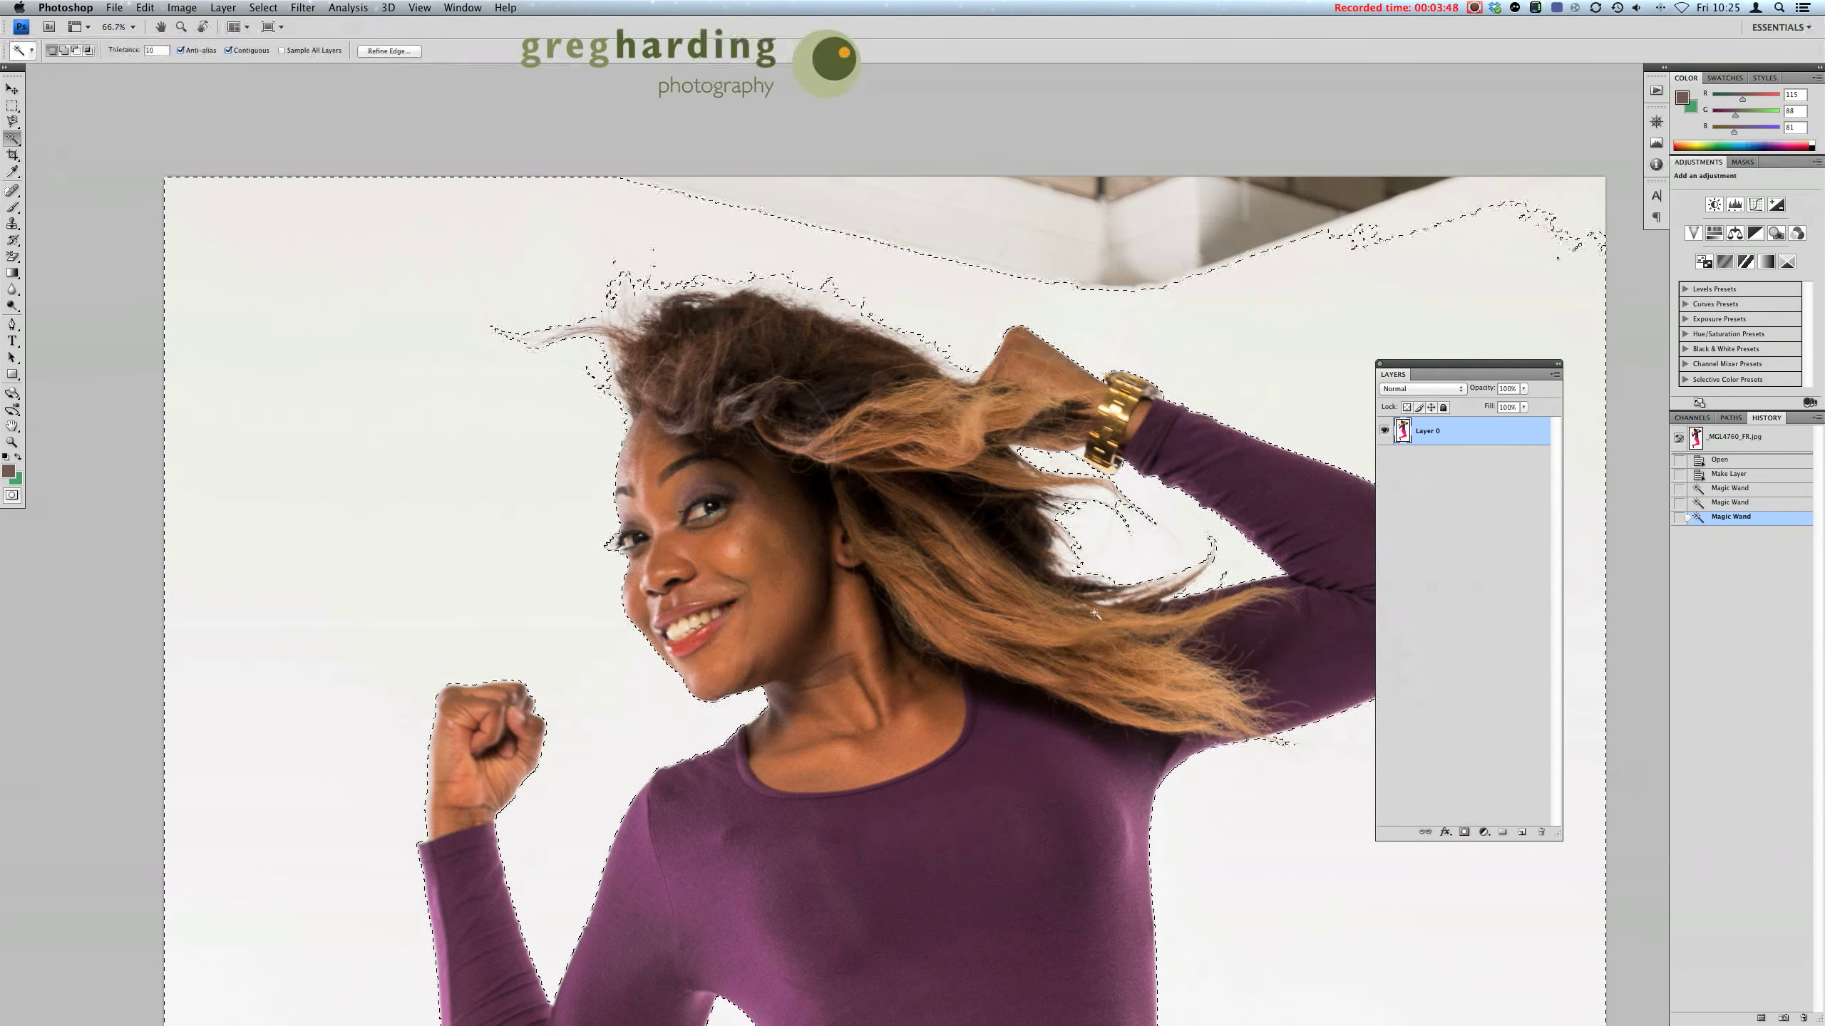
Delete the selected white background from the layer and deselect.
key("super+minus")
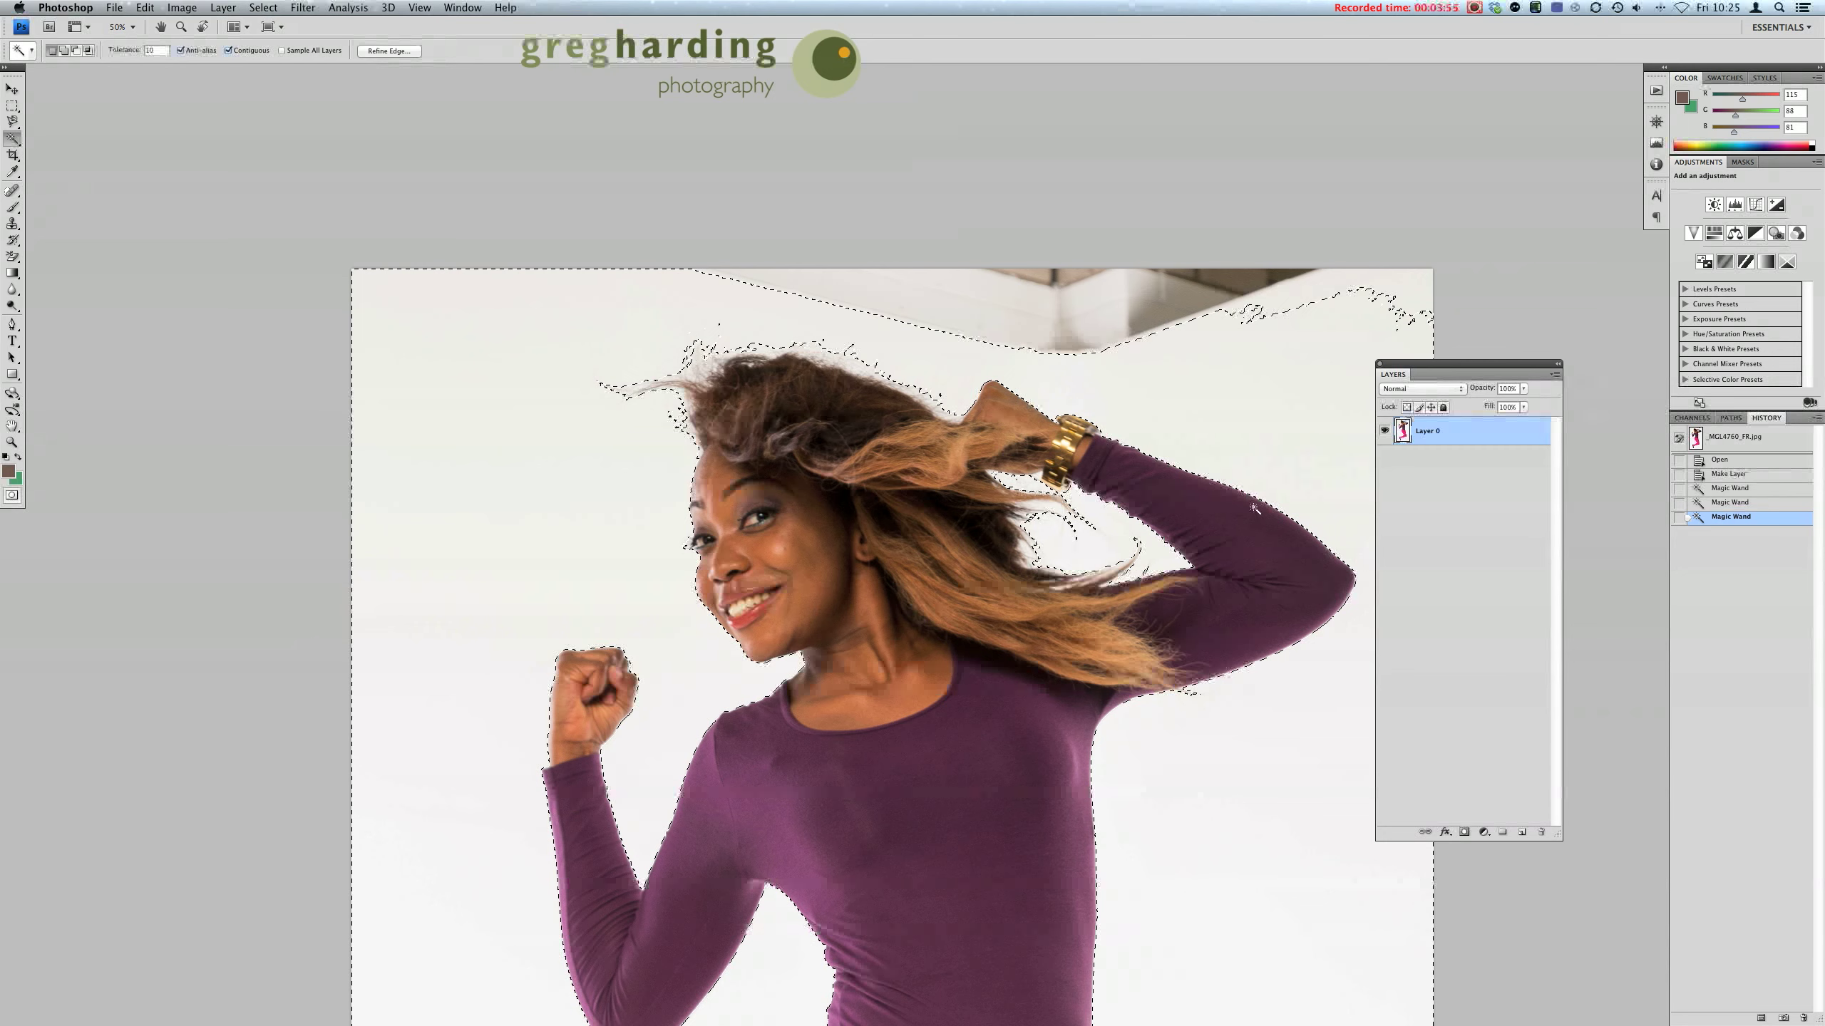
key("BackSpace")
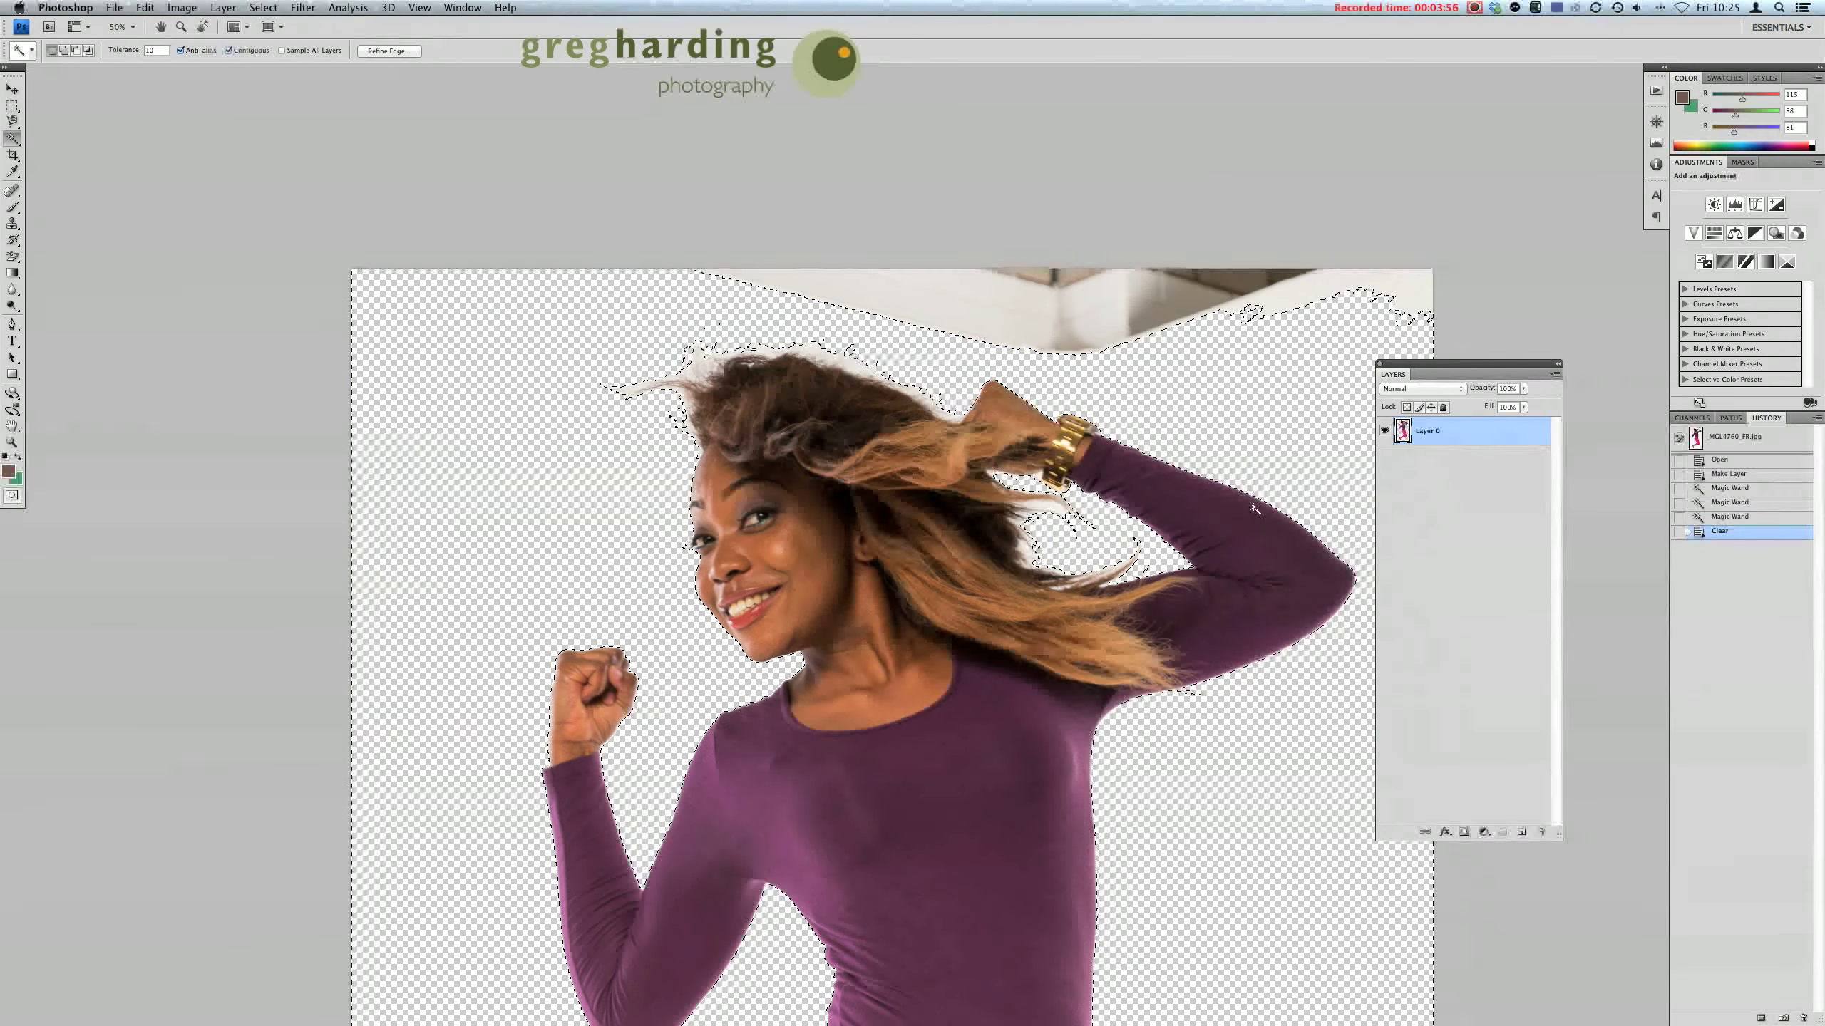
key("super+minus")
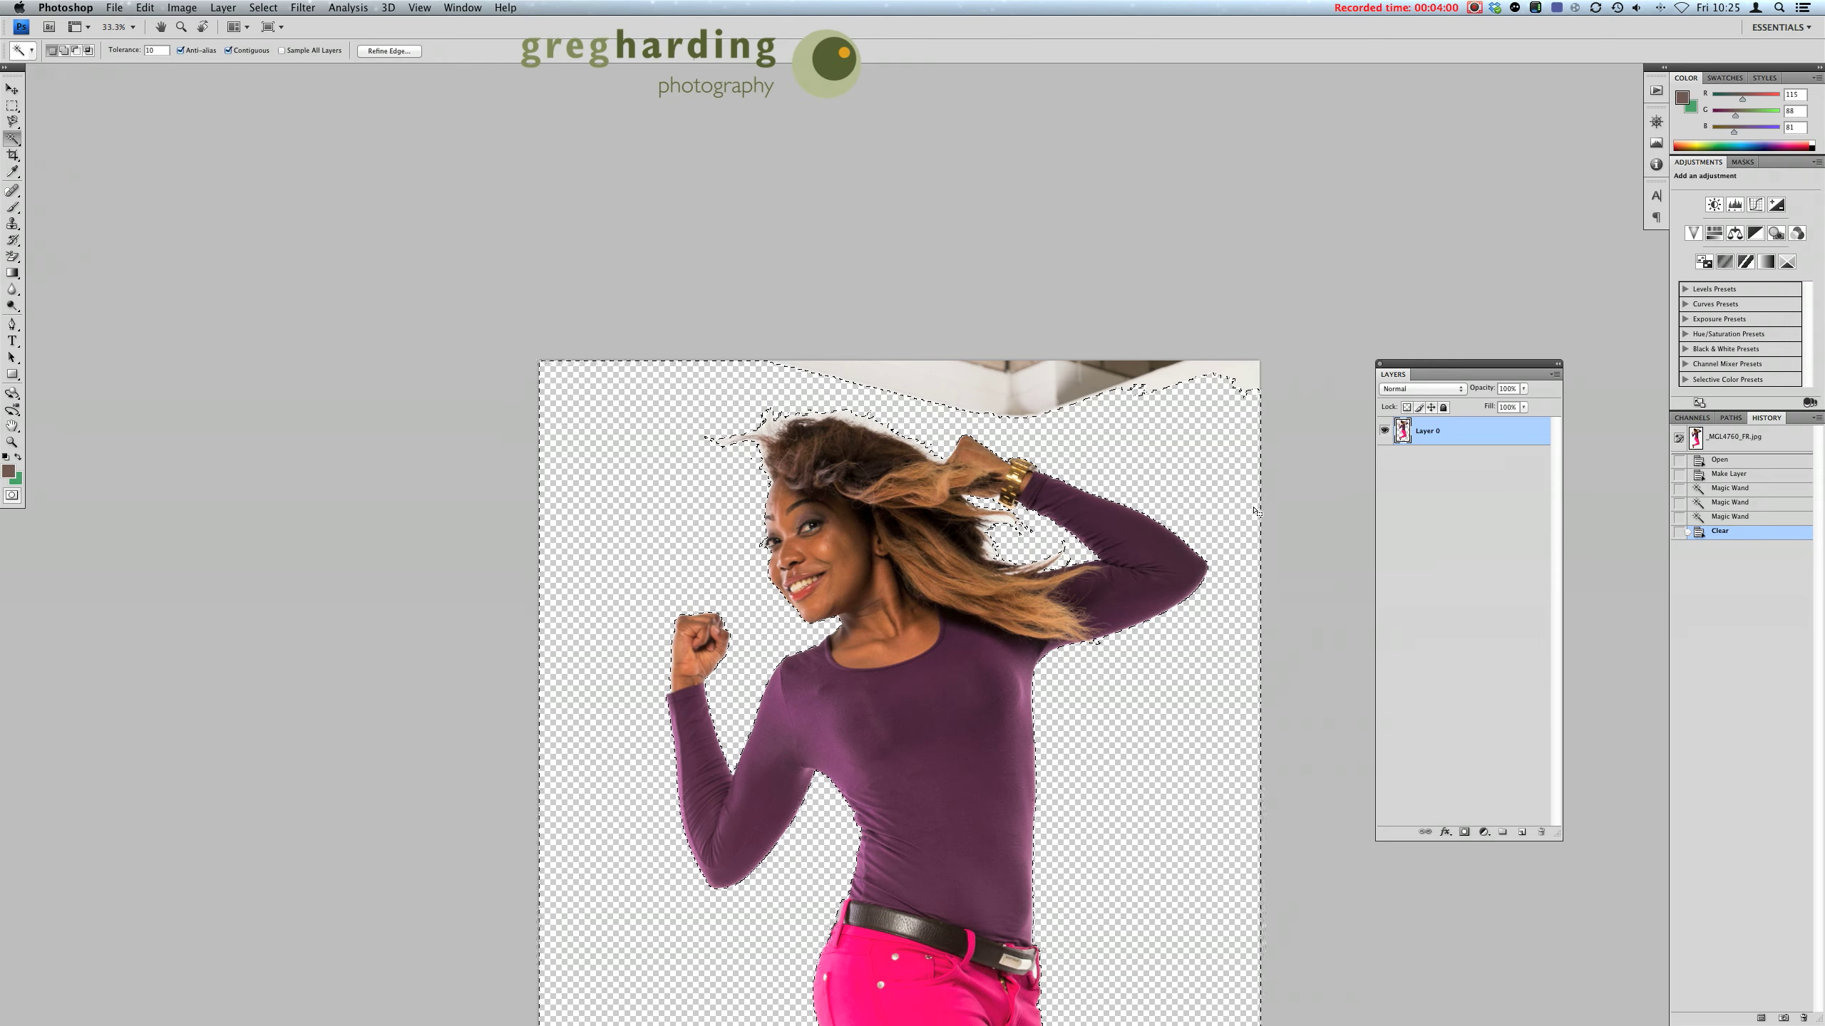
key("super+plus")
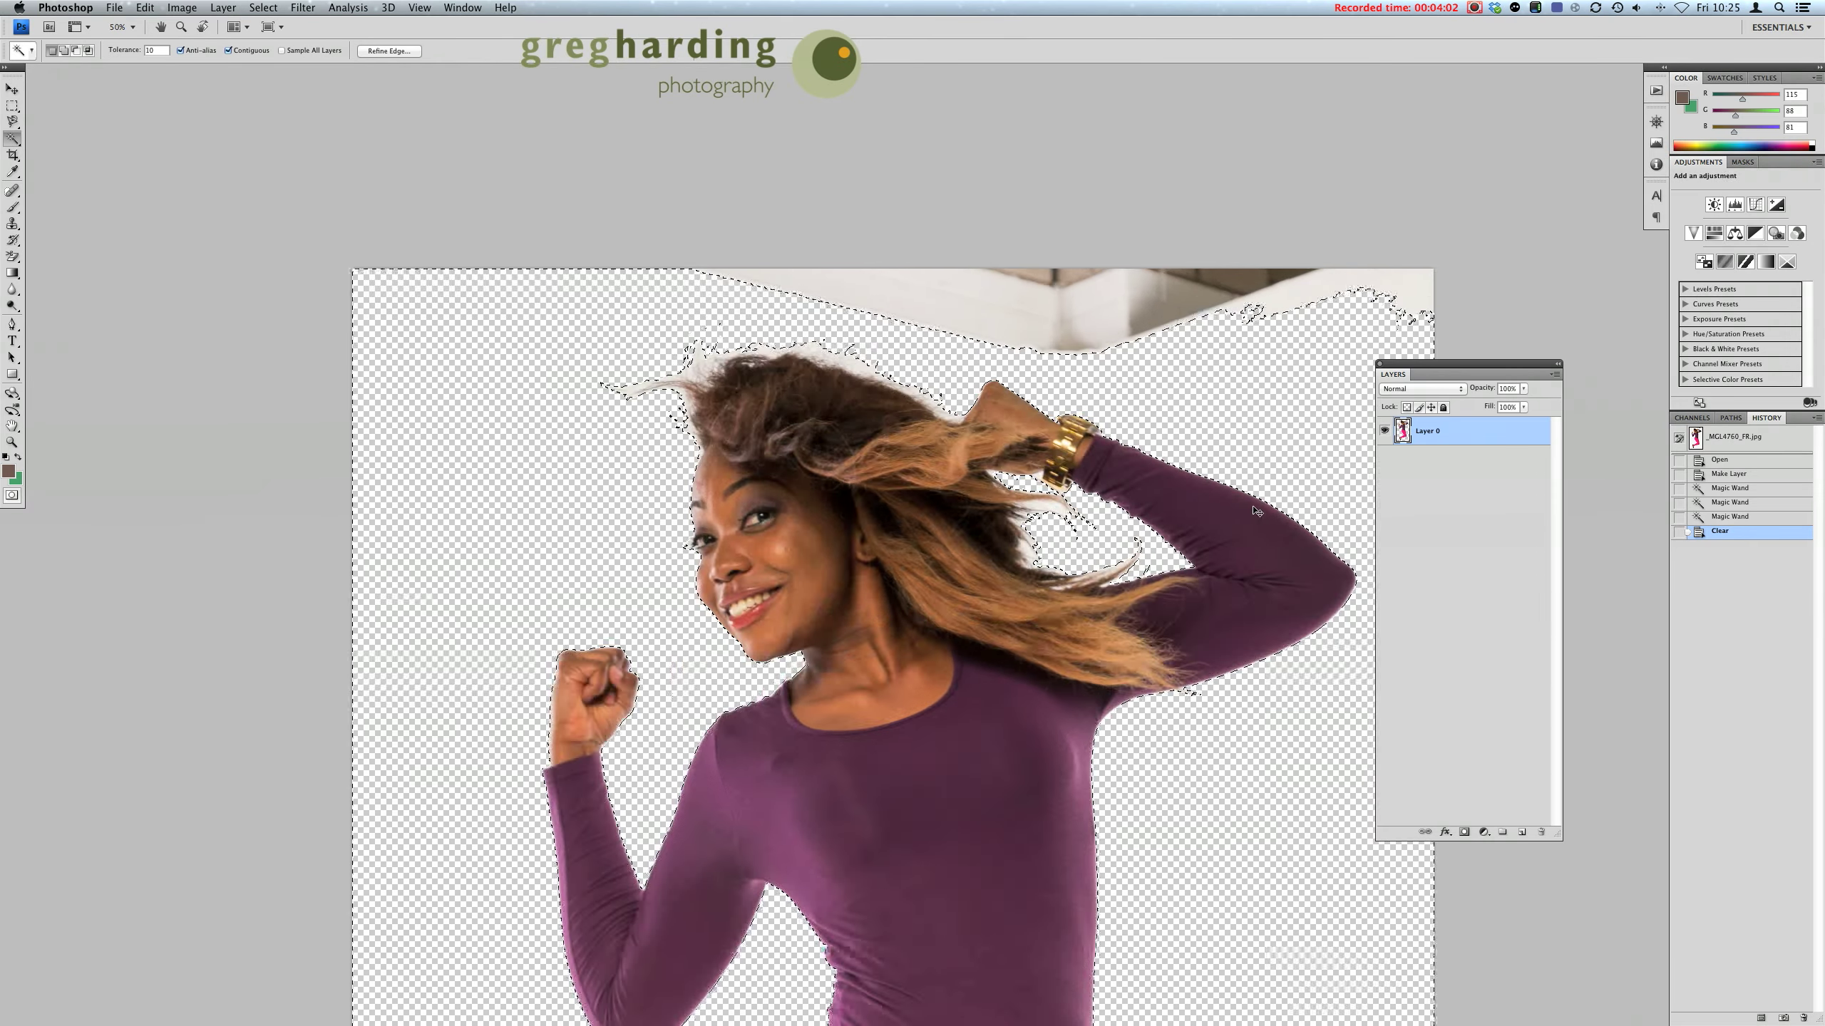
key("super+plus")
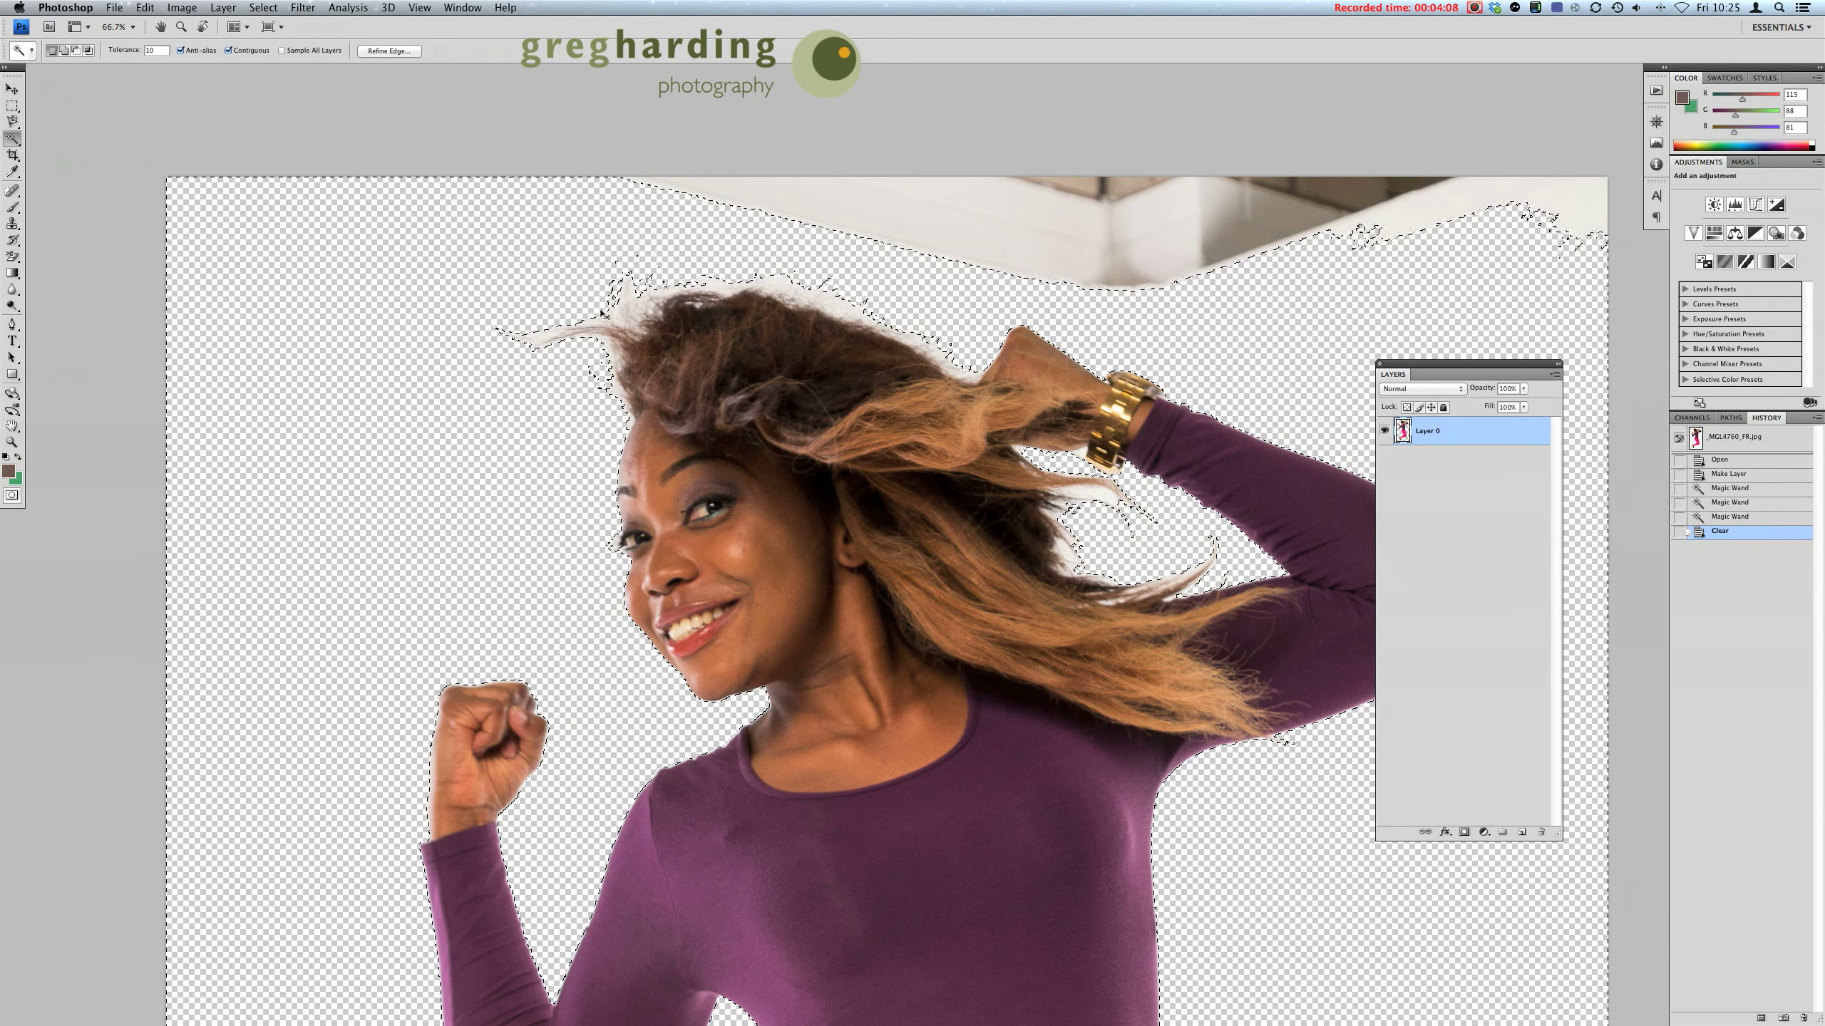
key("super+d")
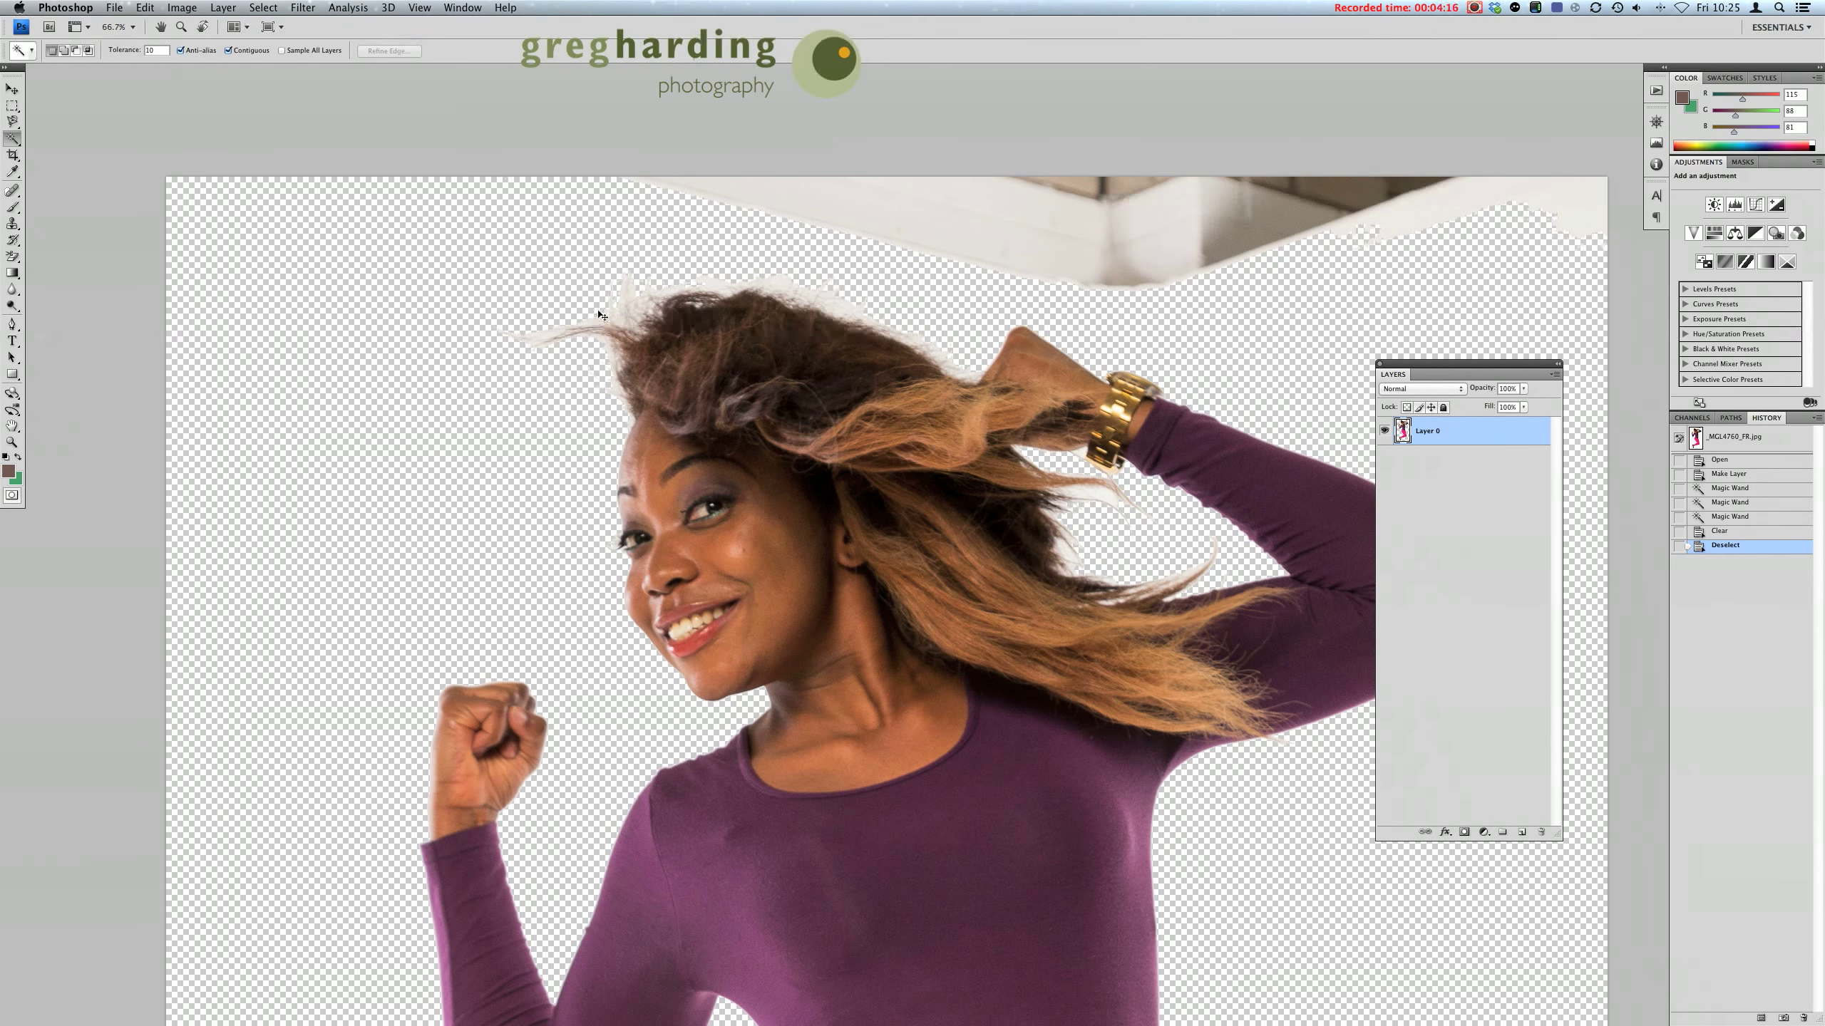
key("super+equal")
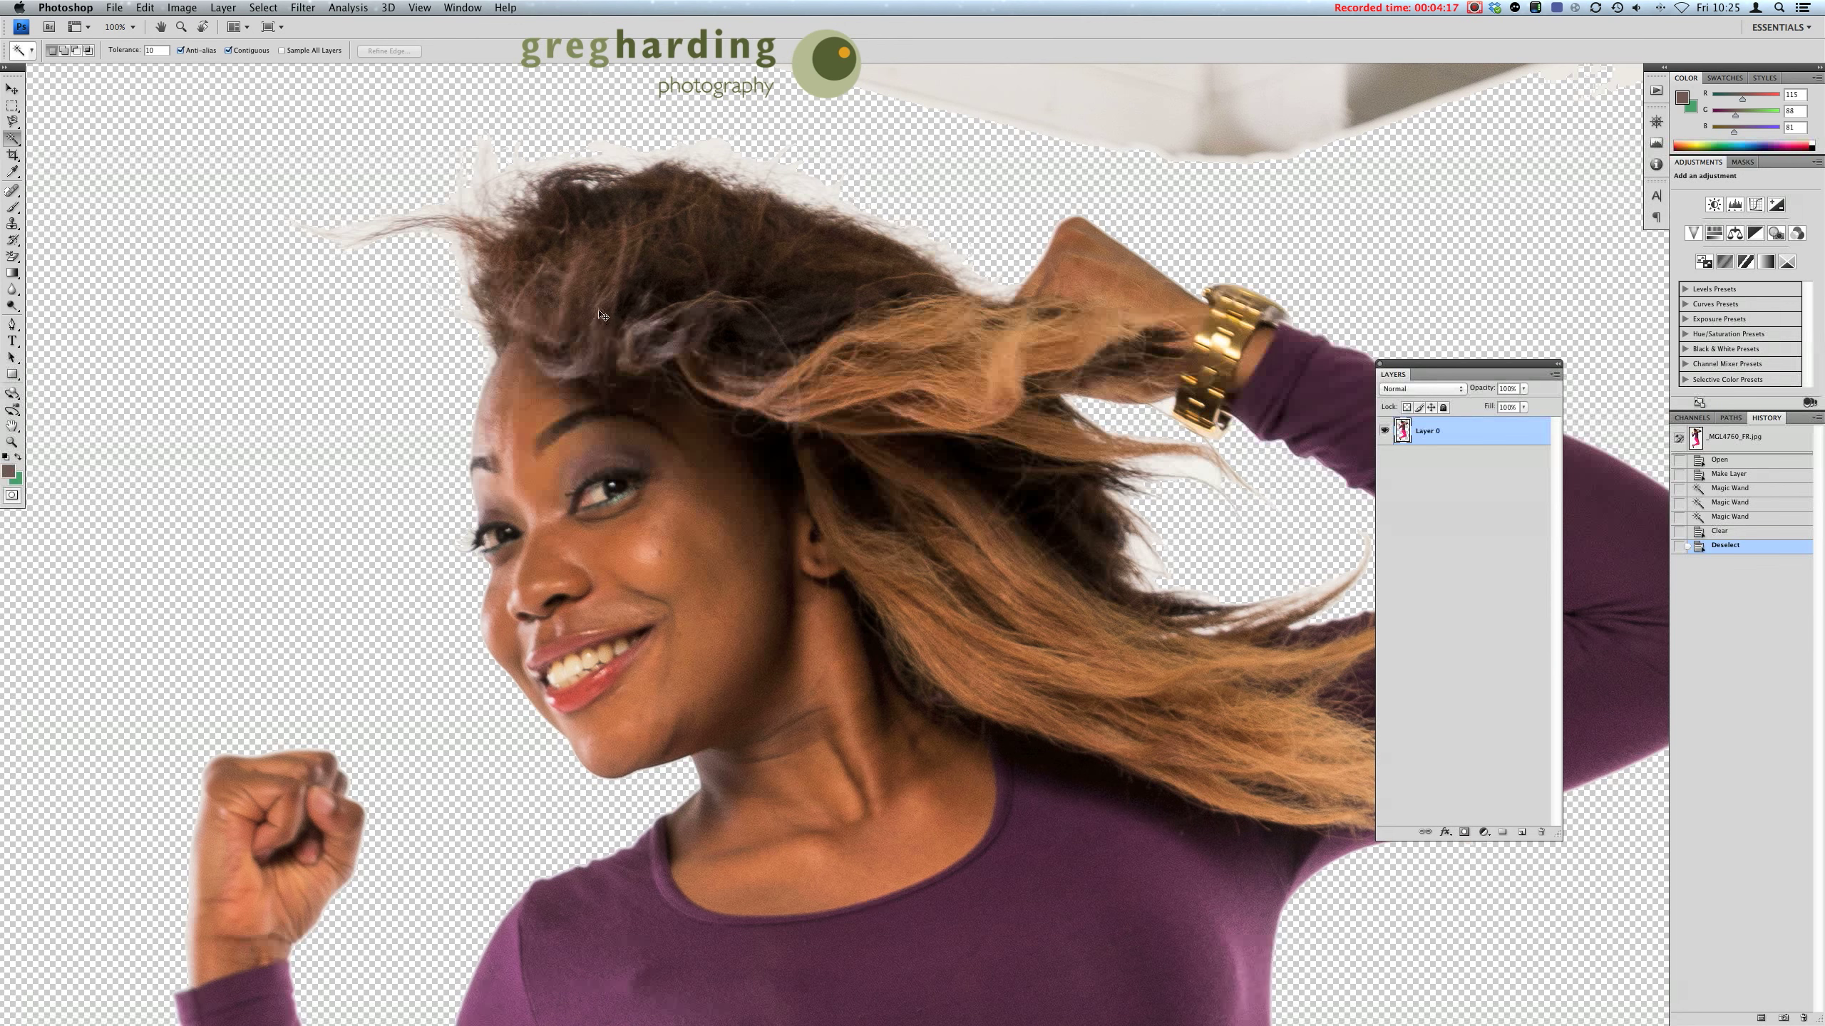
left_click(302, 7)
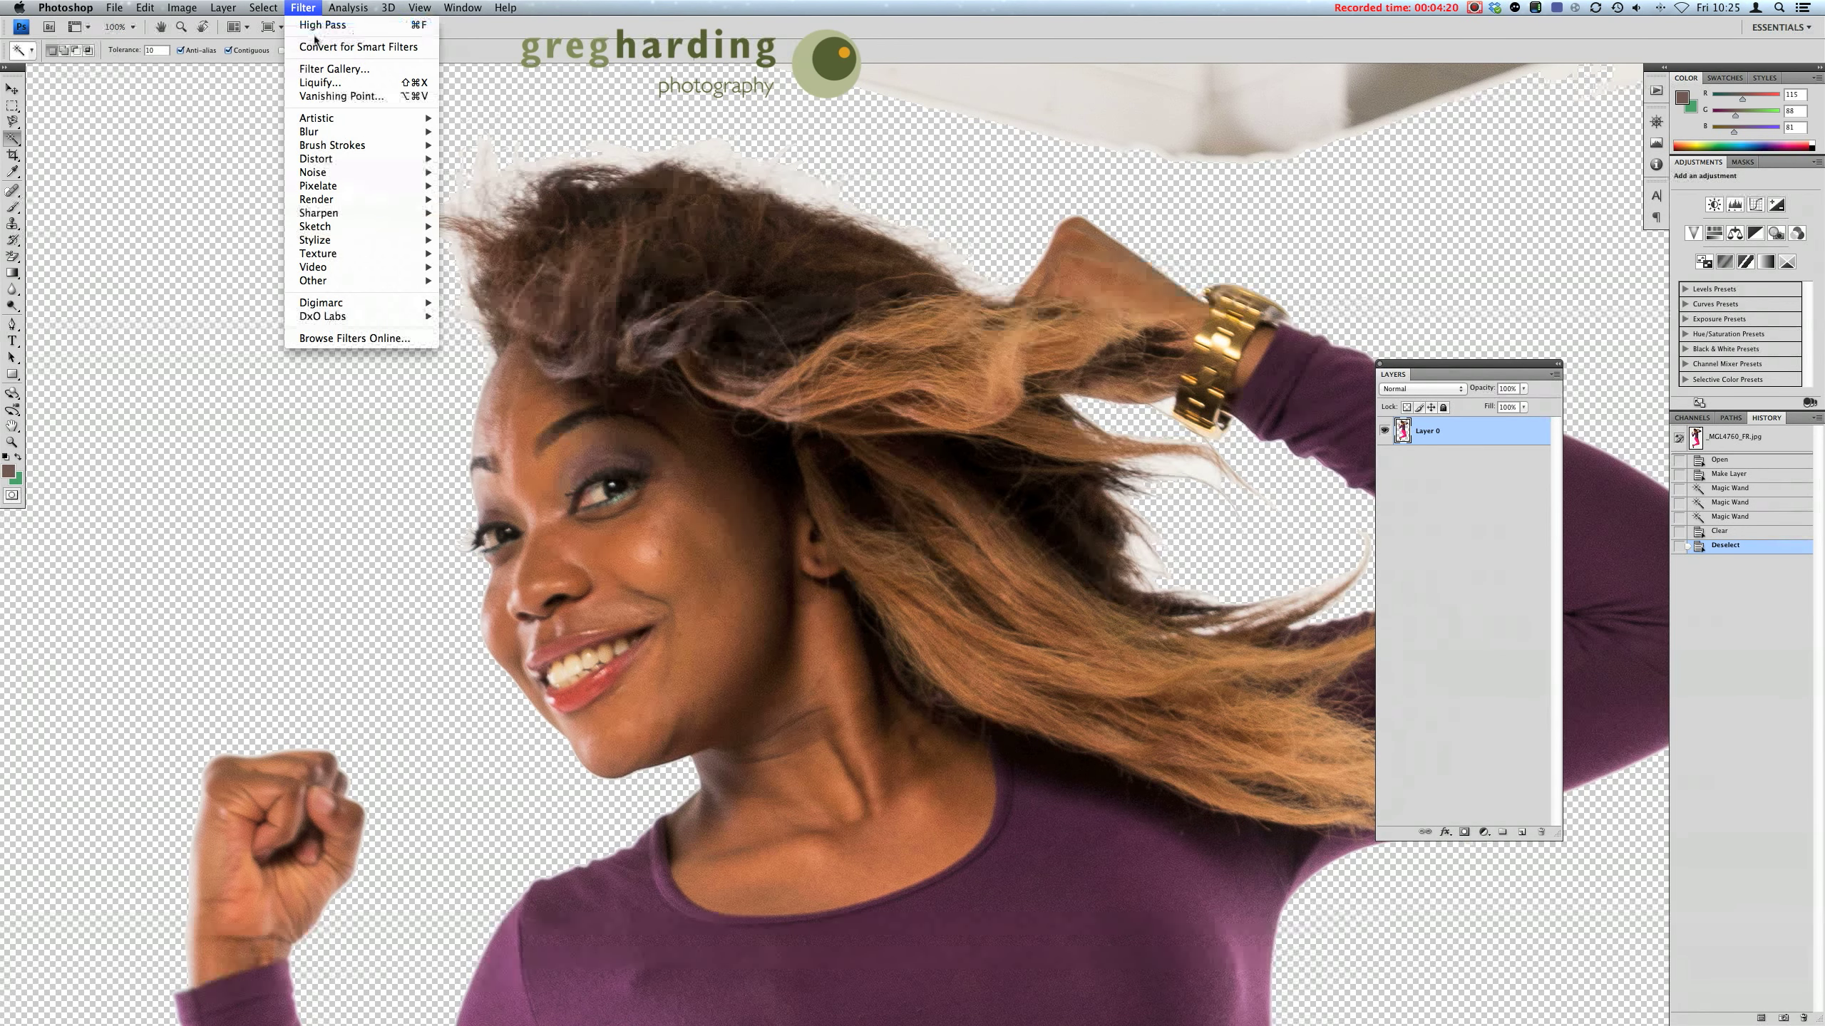
left_click(306, 7)
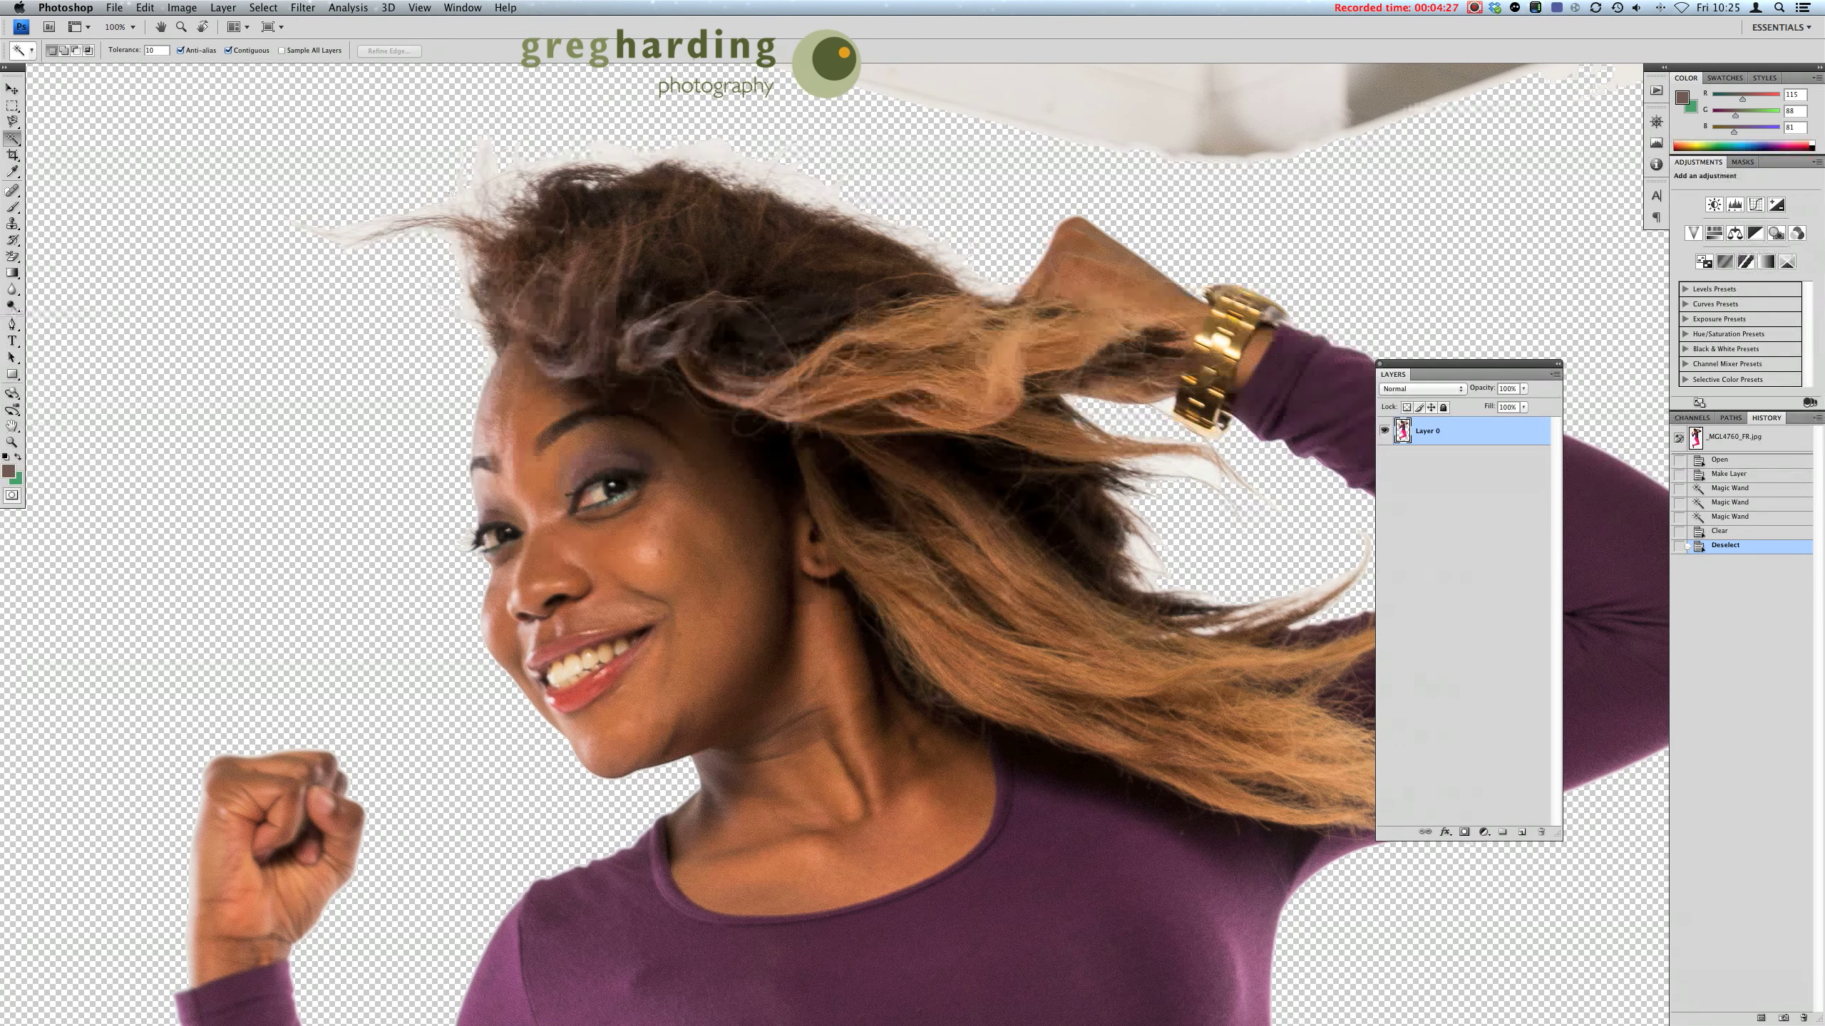
Choose the Background Eraser with Protect Foreground Color on, and sample the dark brown hair (#503c35) as the foreground colour.
left_click(12, 257)
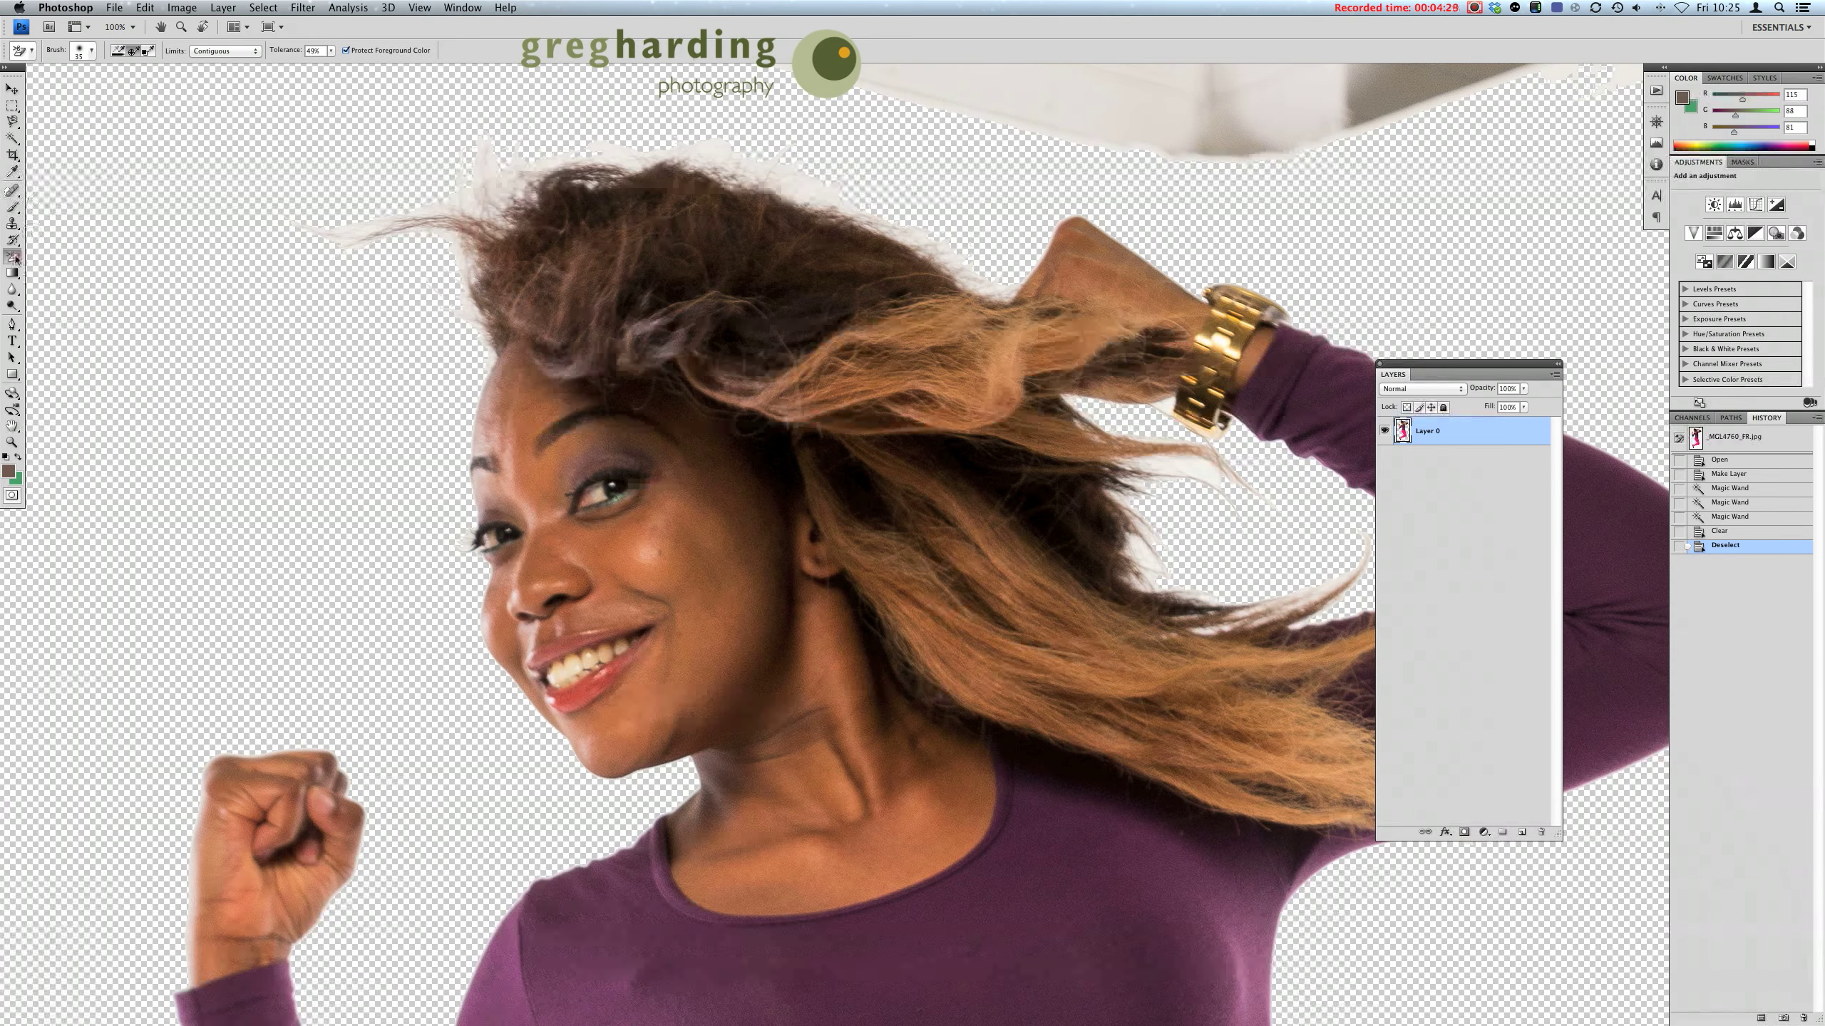
left_click(14, 256)
left_click(92, 270)
left_click(9, 472)
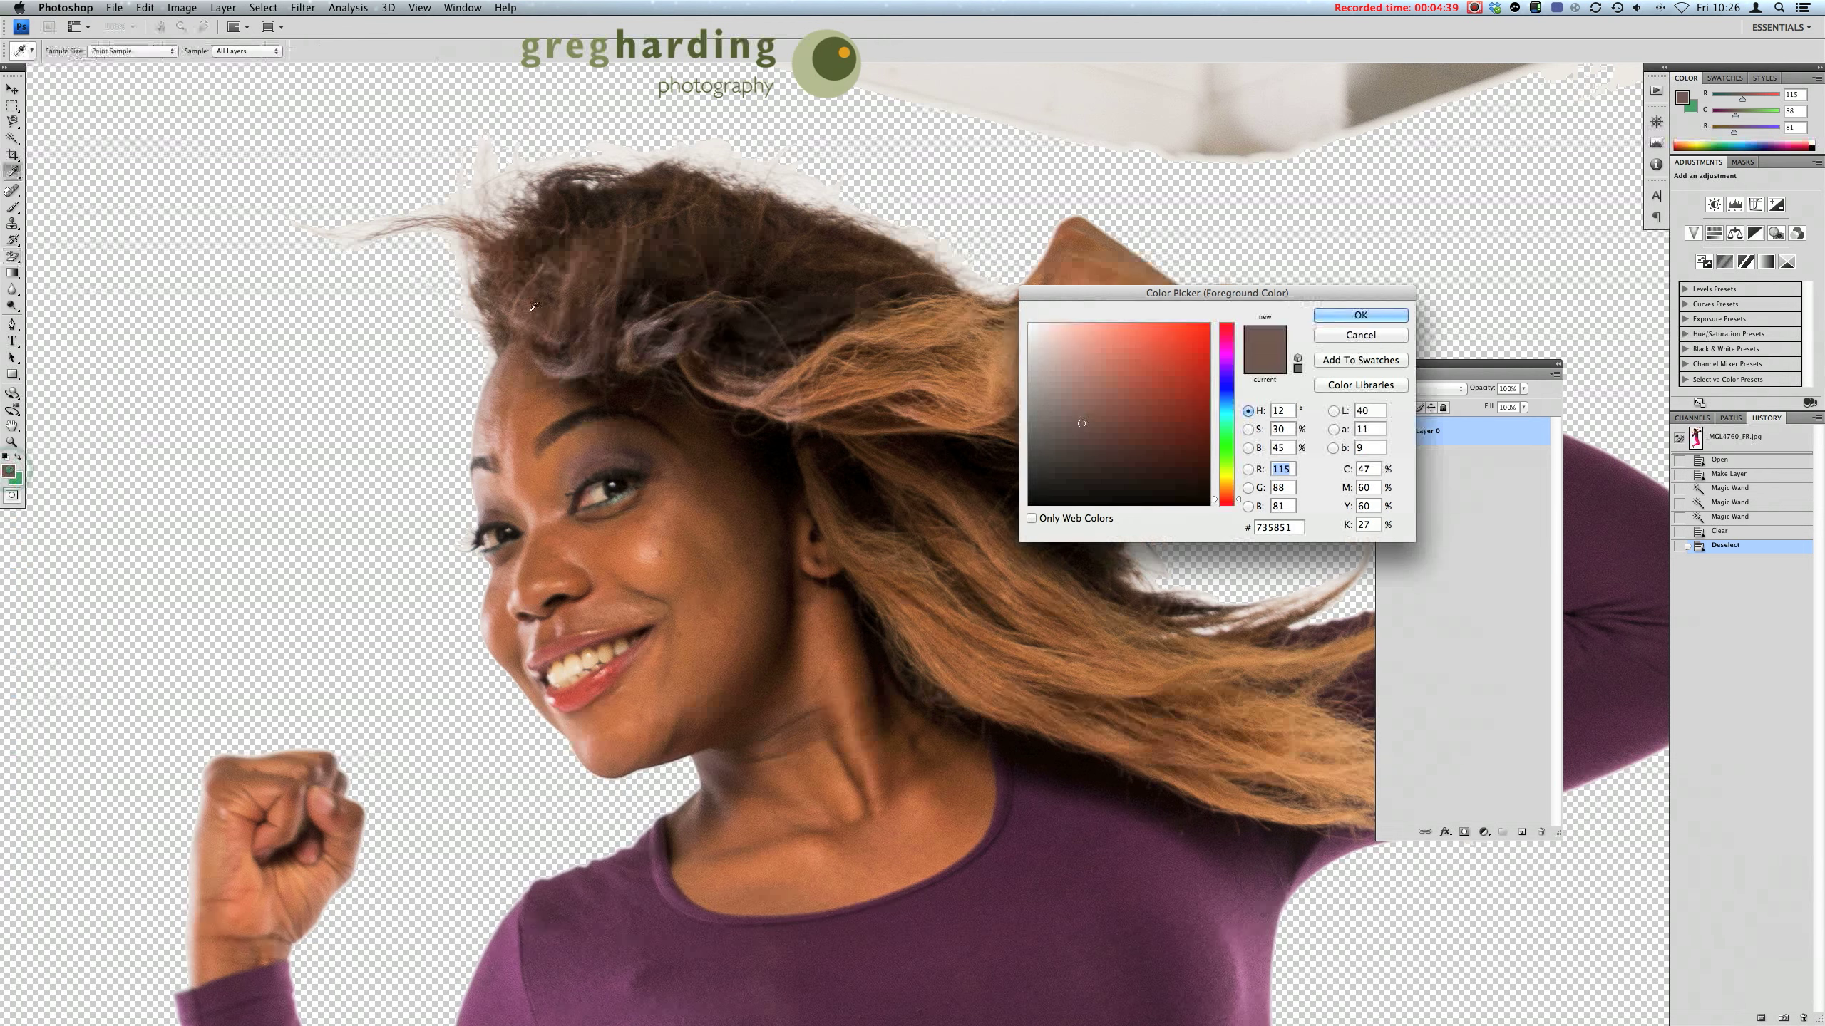
left_click(566, 170)
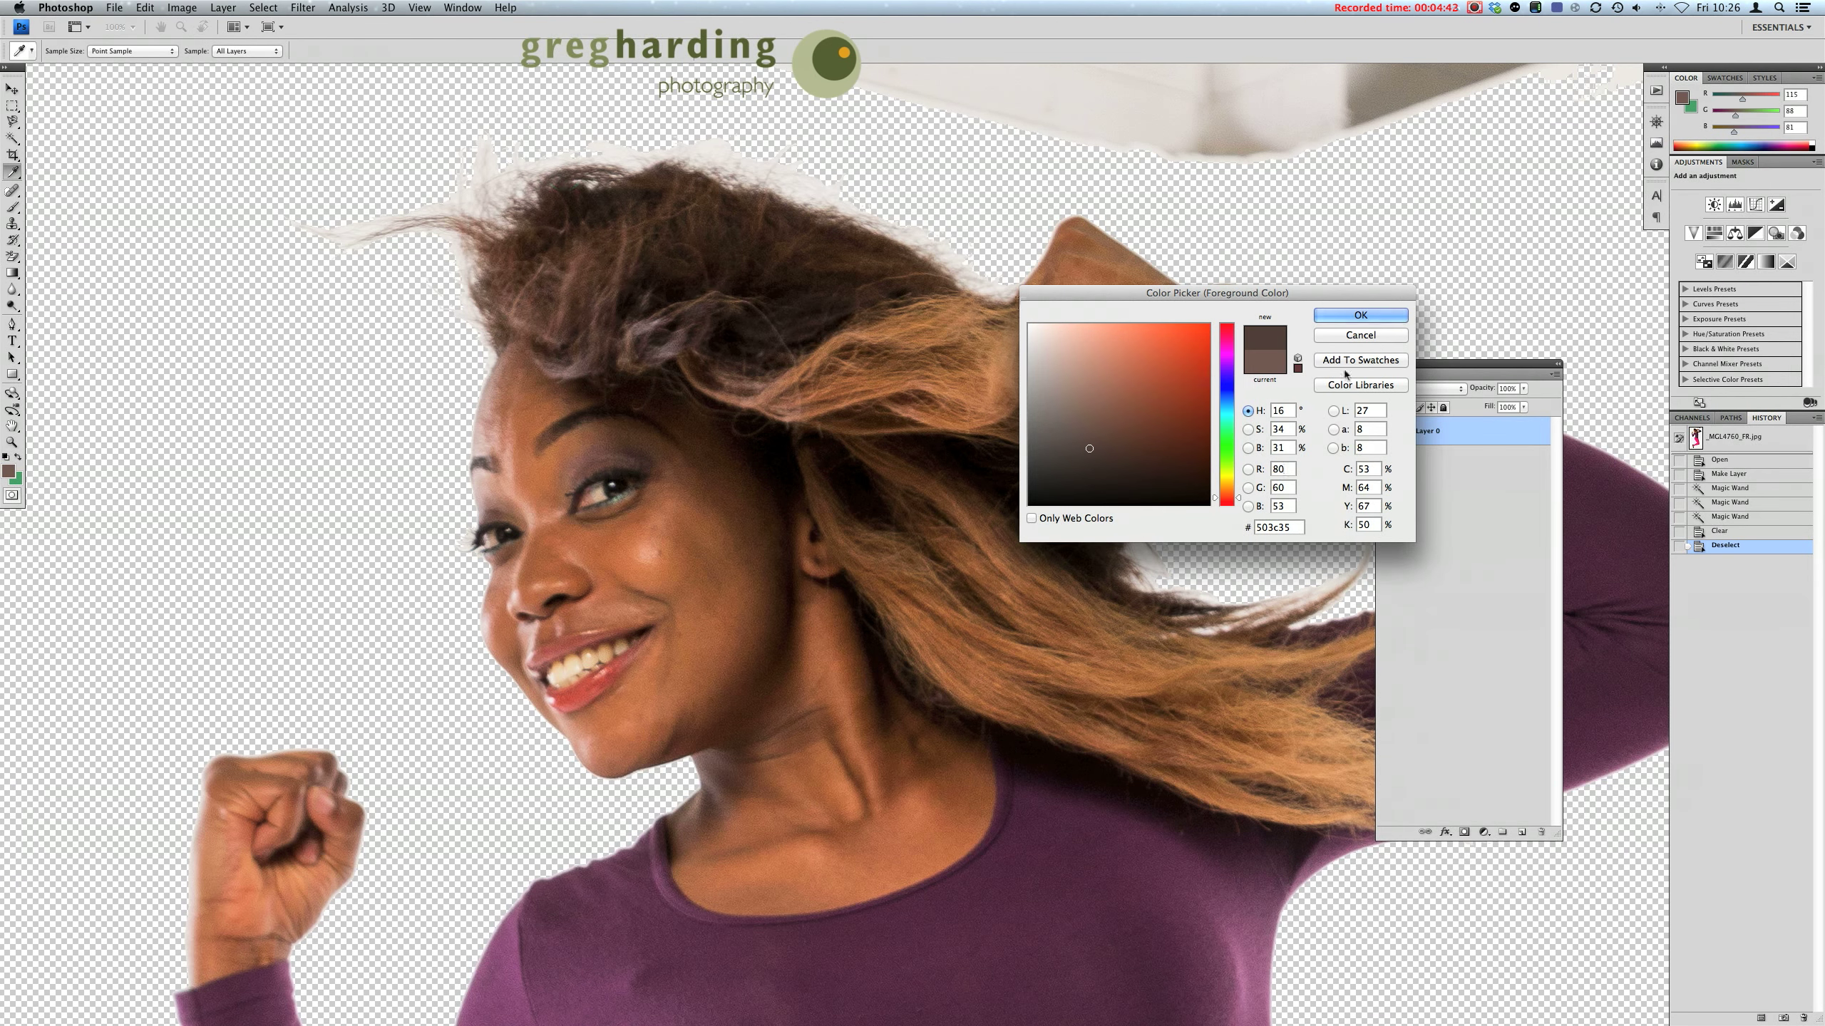
left_click(1352, 320)
left_click(346, 51)
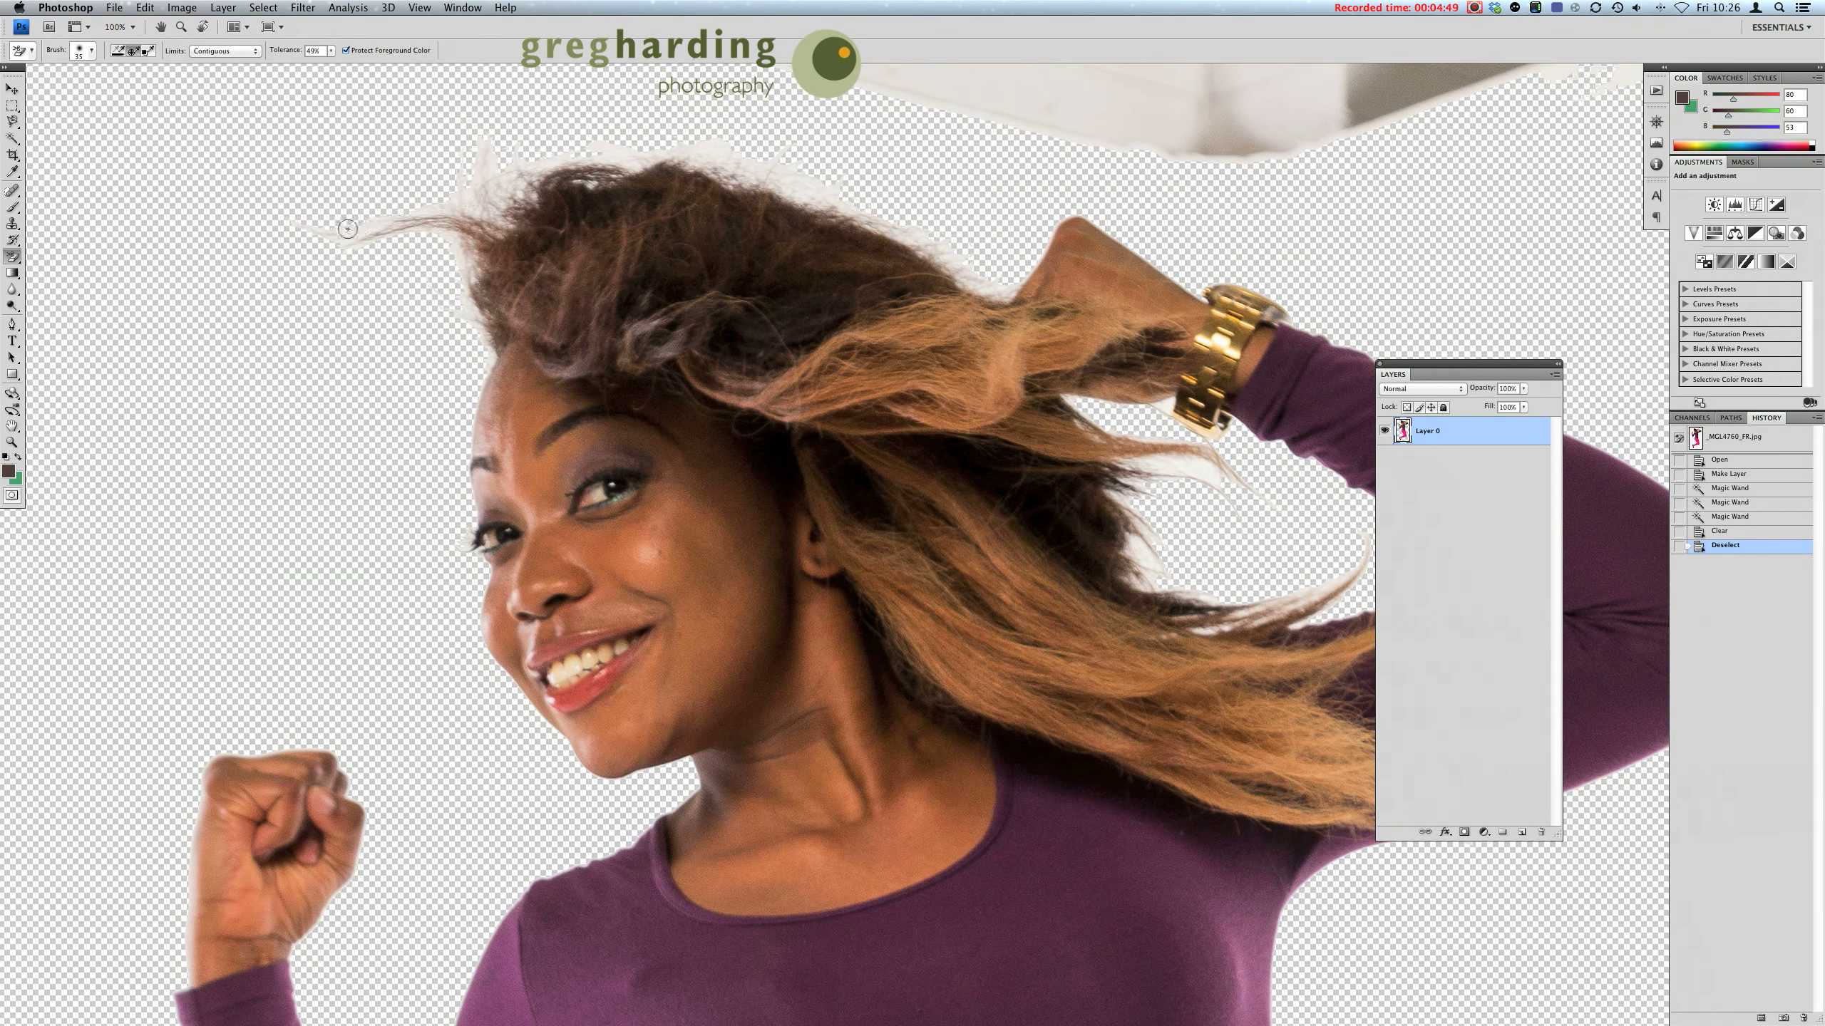
Erase the white fringe around the hair, from the top of the head to the loose strands near the raised arm.
mouse_move(490, 166)
left_mouse_down()
mouse_move(328, 232)
mouse_move(452, 241)
mouse_move(484, 363)
mouse_move(464, 211)
mouse_move(535, 163)
mouse_move(455, 168)
mouse_move(507, 151)
mouse_move(736, 154)
mouse_move(701, 166)
mouse_move(752, 179)
mouse_move(822, 152)
mouse_move(845, 161)
mouse_move(841, 197)
mouse_move(883, 219)
mouse_move(864, 218)
mouse_move(956, 249)
mouse_move(979, 289)
mouse_move(1011, 288)
mouse_move(1051, 215)
mouse_move(964, 265)
mouse_move(748, 180)
left_mouse_up()
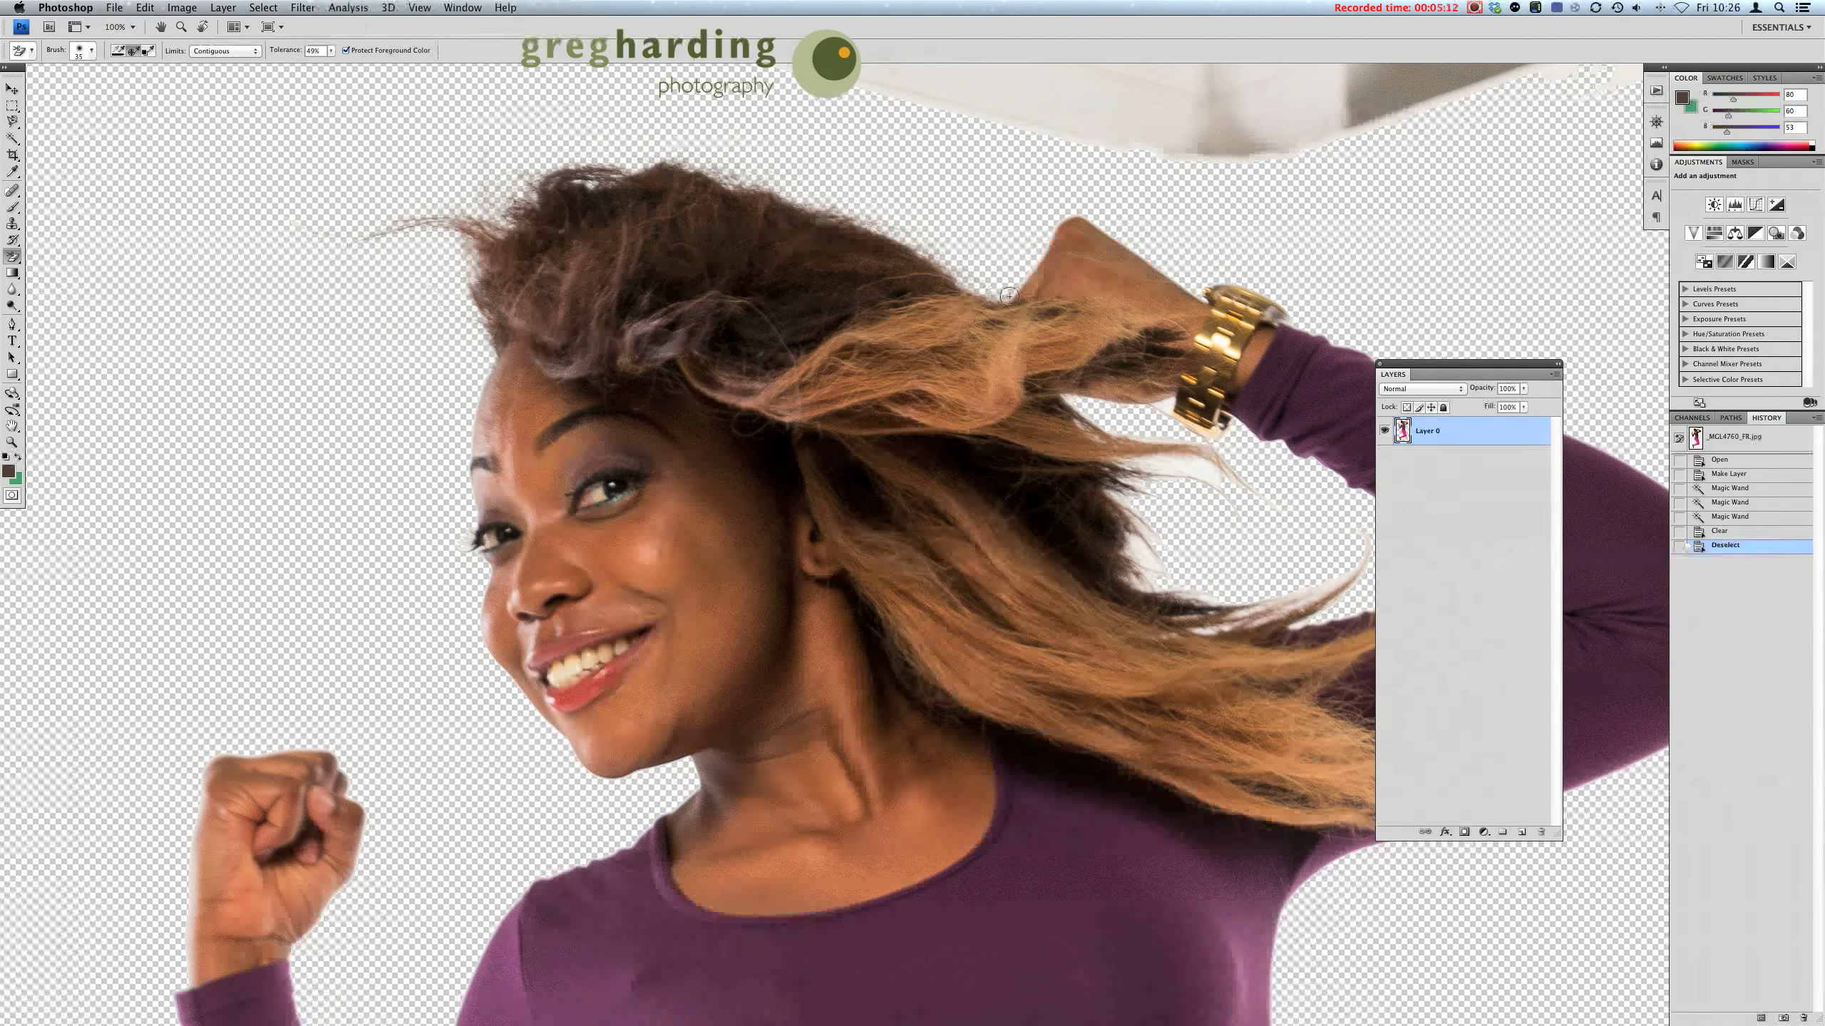
left_click_drag(1157, 467, 1218, 481)
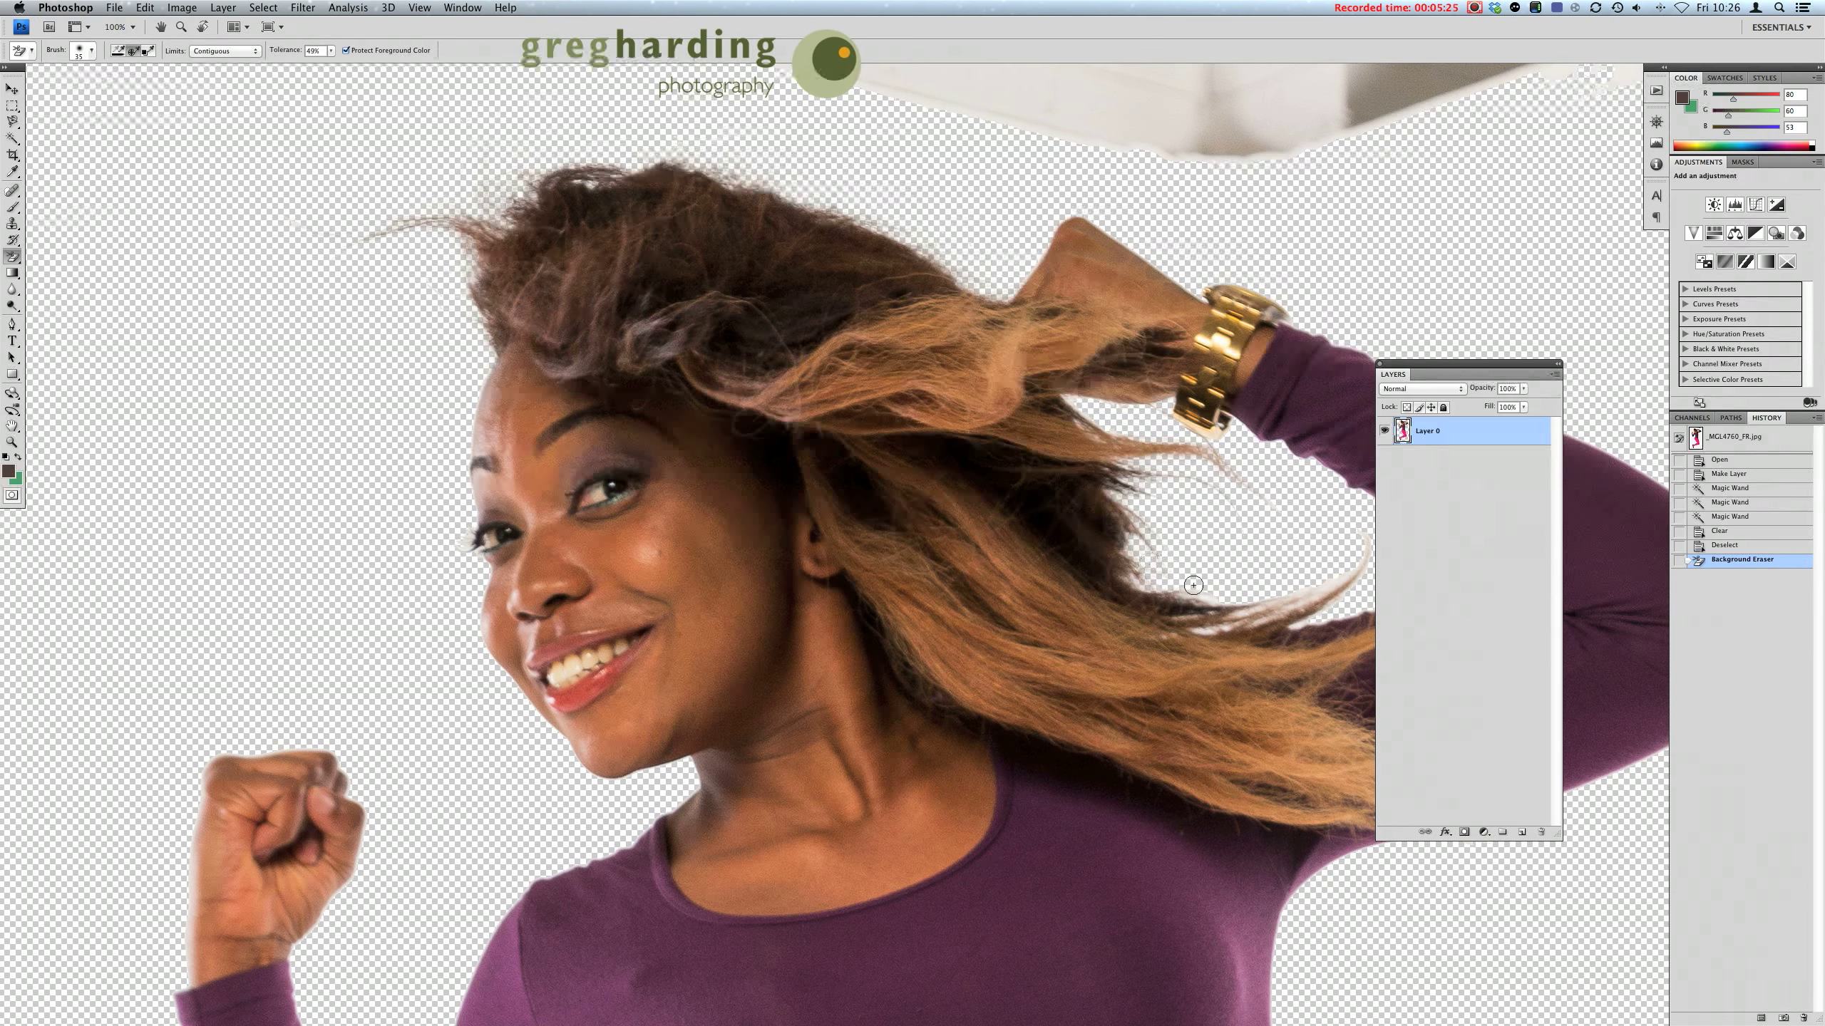
mouse_move(1272, 600)
left_mouse_down()
mouse_move(1262, 611)
mouse_move(1364, 542)
mouse_move(1326, 590)
mouse_move(1345, 611)
left_mouse_up()
mouse_move(1198, 437)
left_mouse_down()
mouse_move(1170, 421)
mouse_move(1250, 540)
left_mouse_up()
key("space")
left_click_drag(1027, 612, 563, 451)
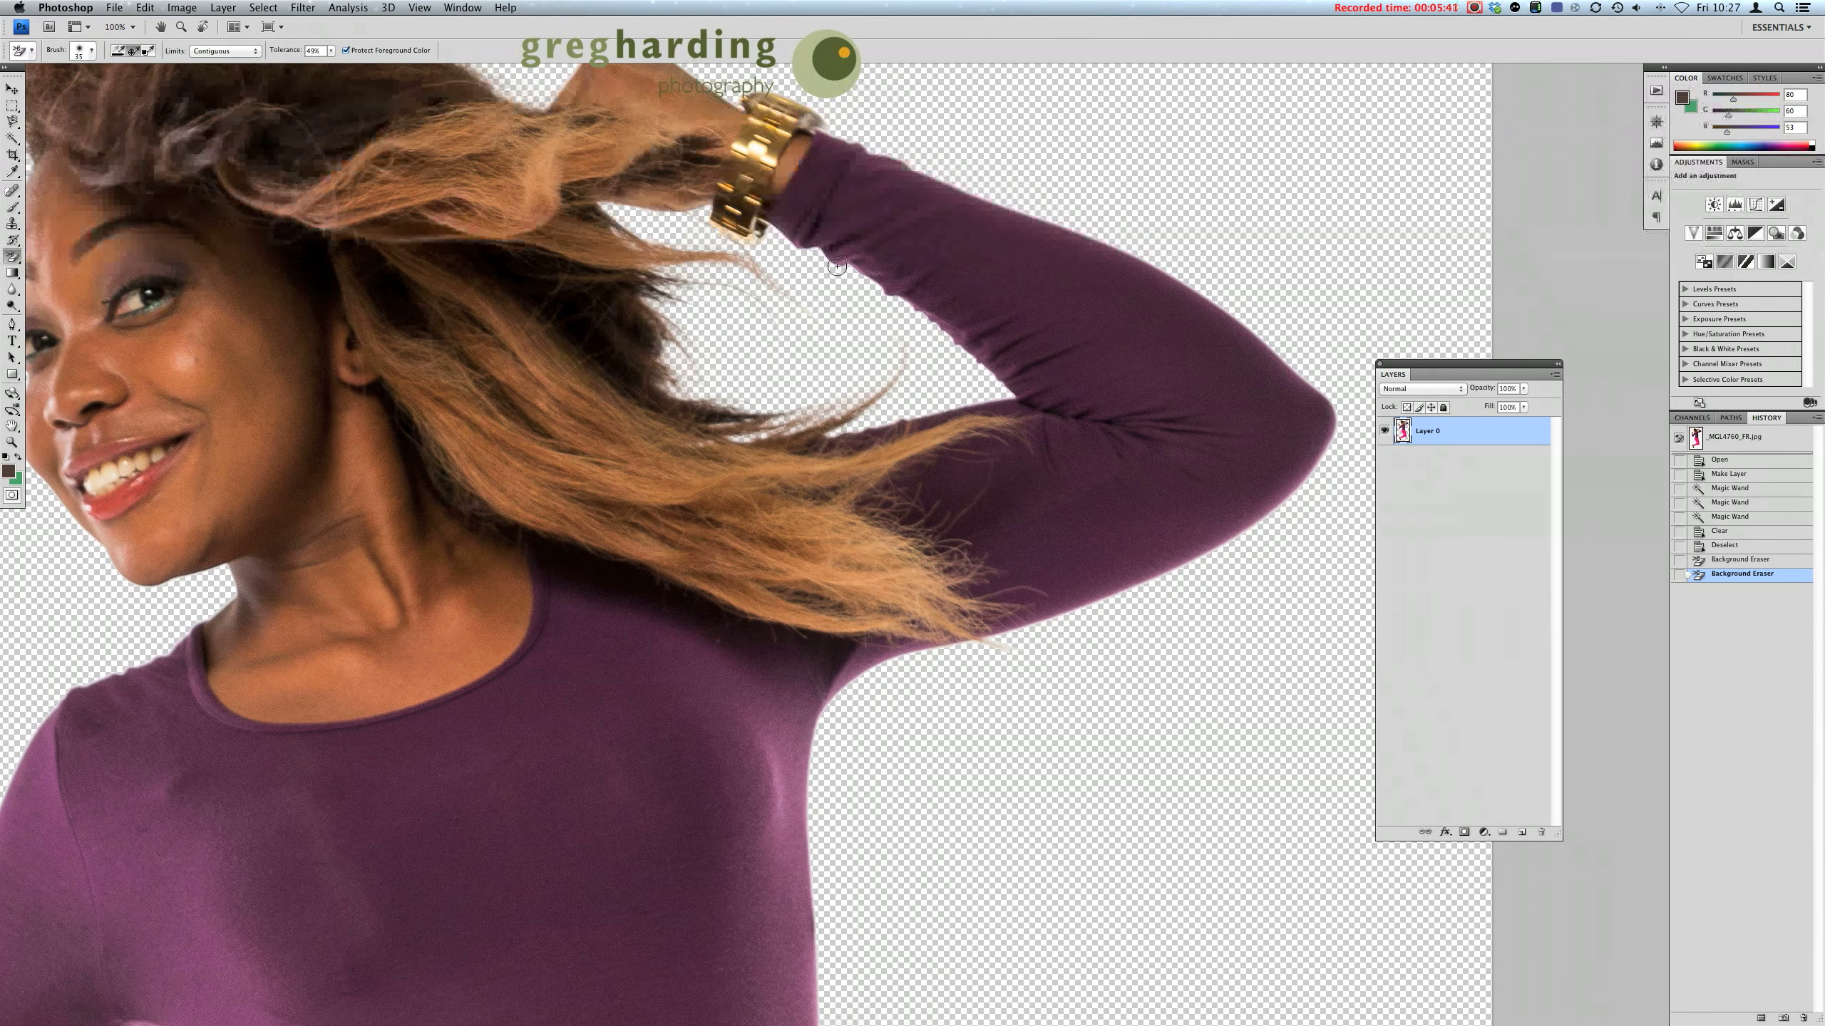
left_click_drag(874, 133, 842, 134)
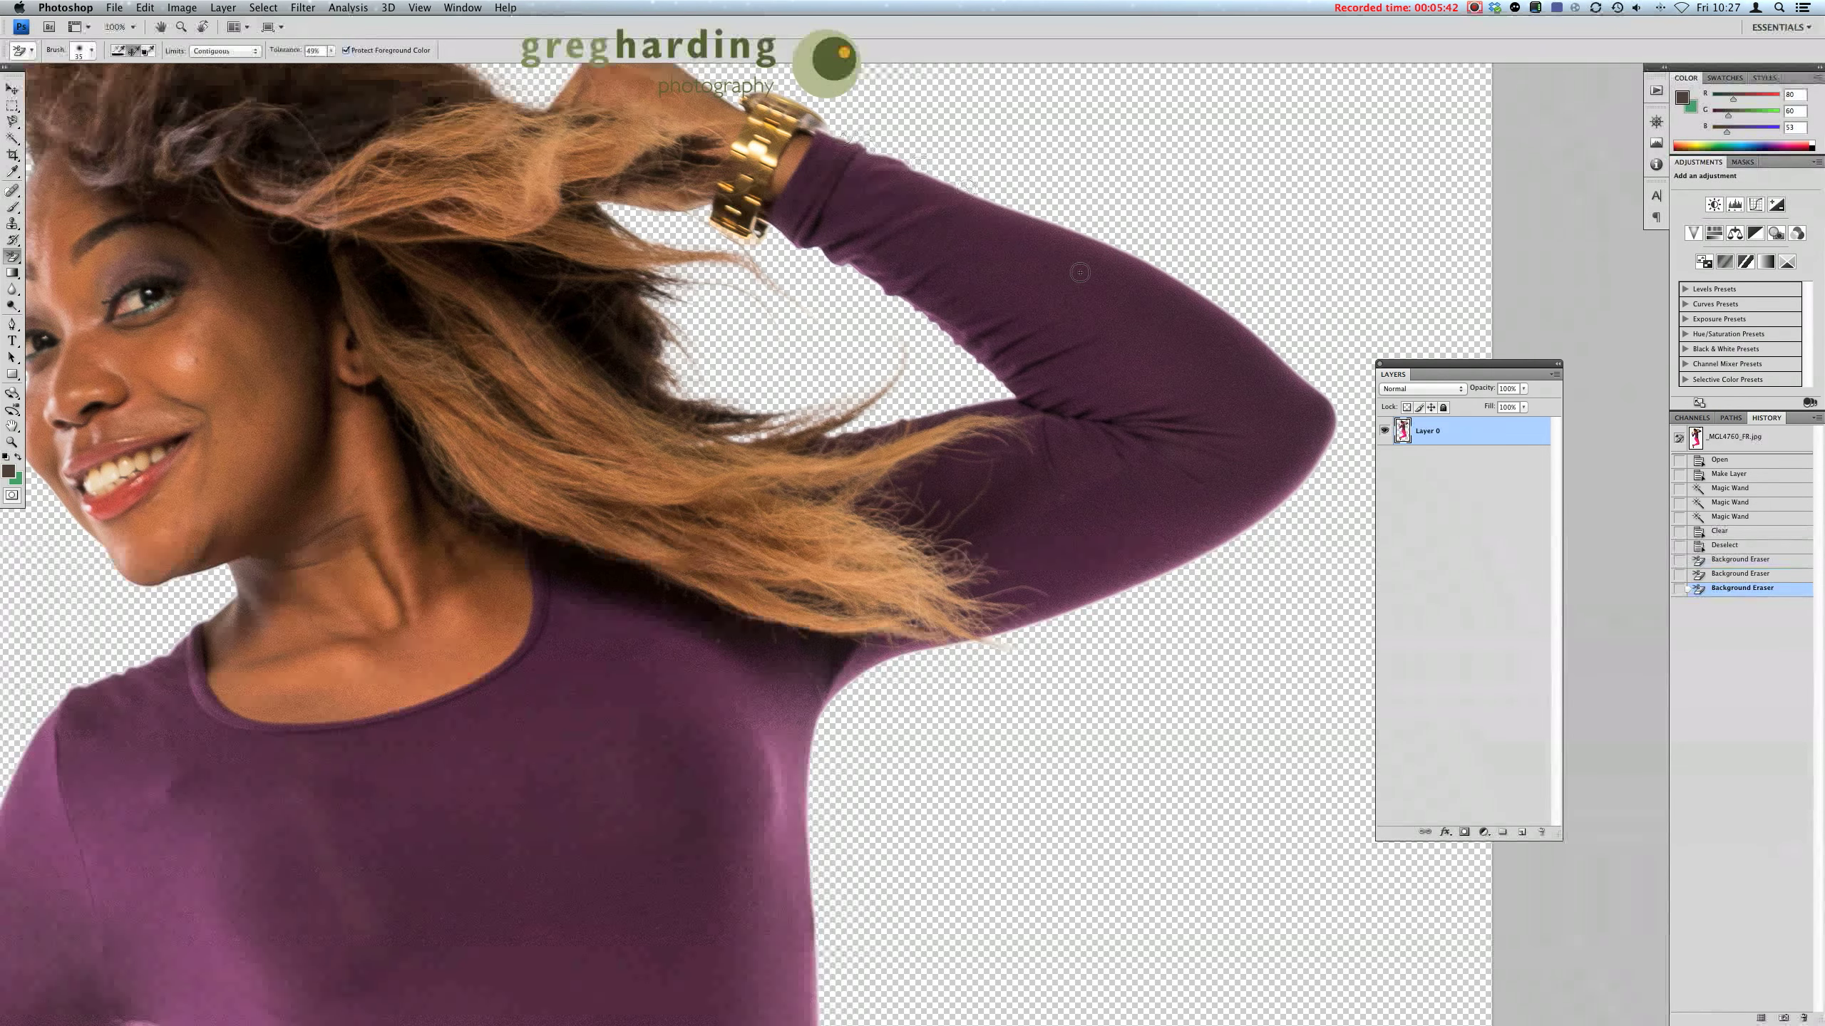
Sample the purple sleeve (#7a5066) as the protected foreground colour and erase the pale fringe along the raised arm.
left_click(8, 471)
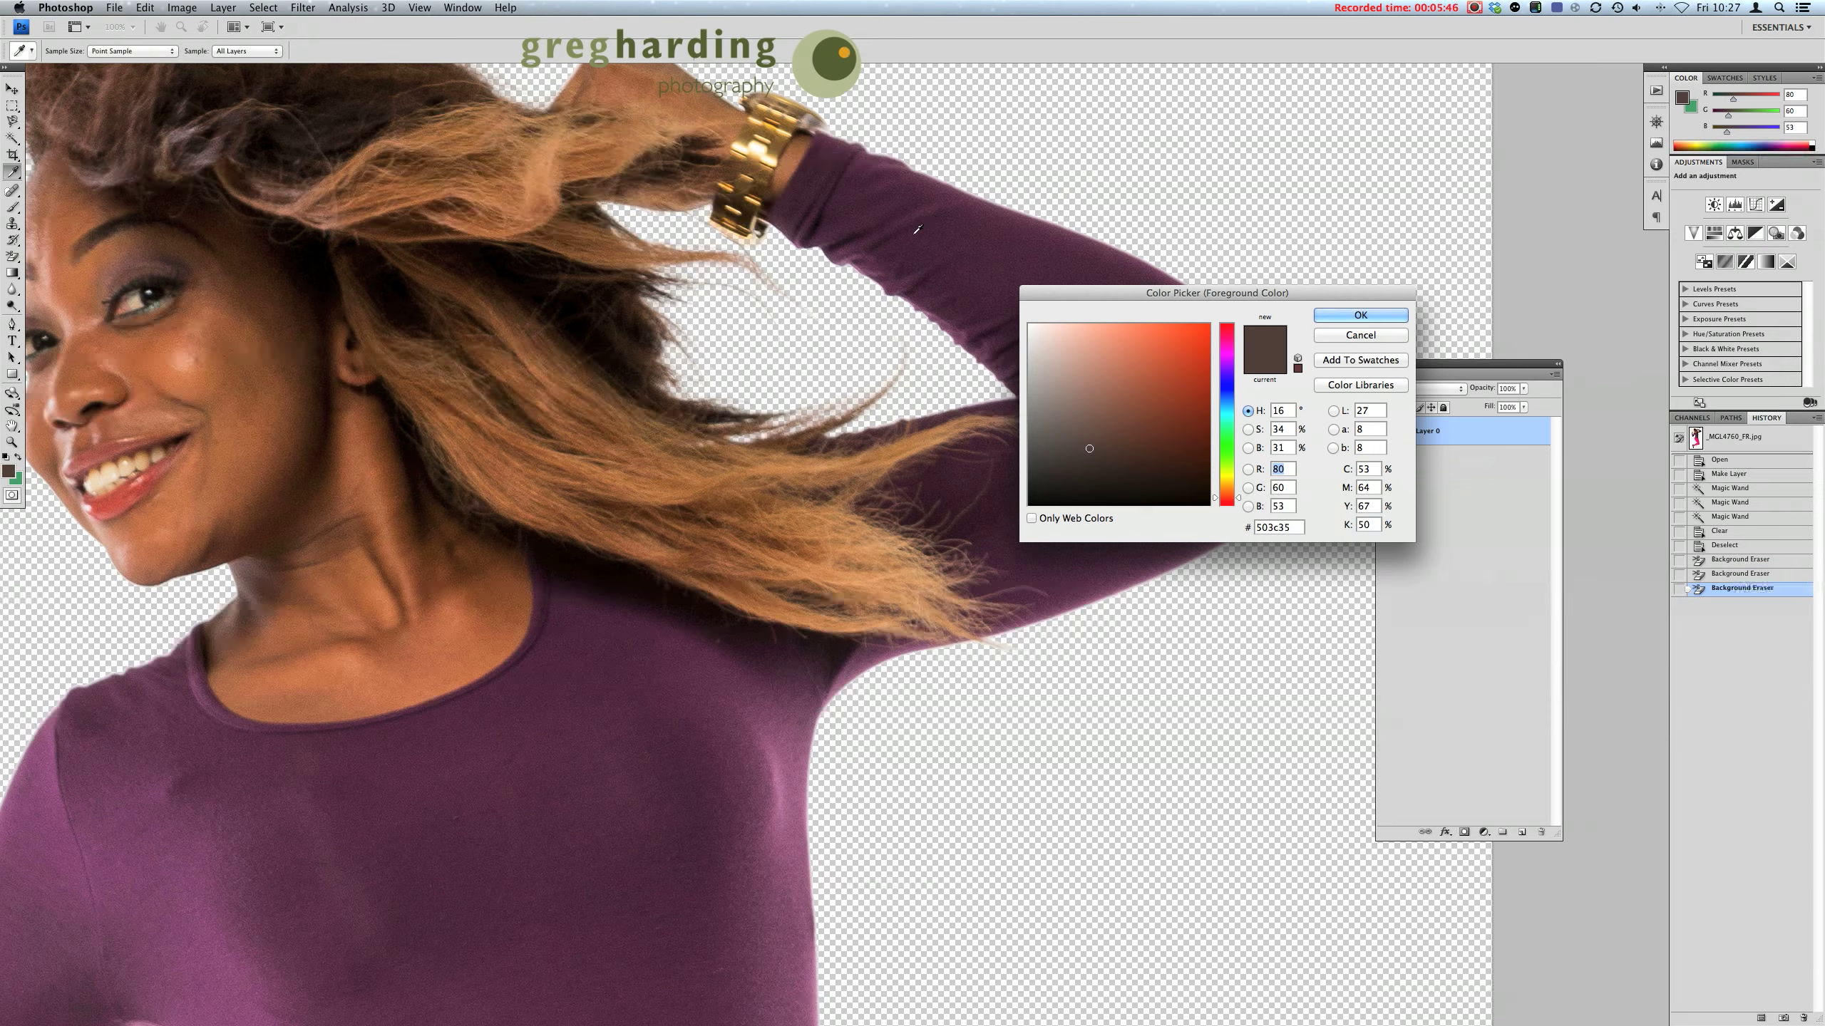
key("super+plus")
left_click_drag(1208, 178, 807, 662)
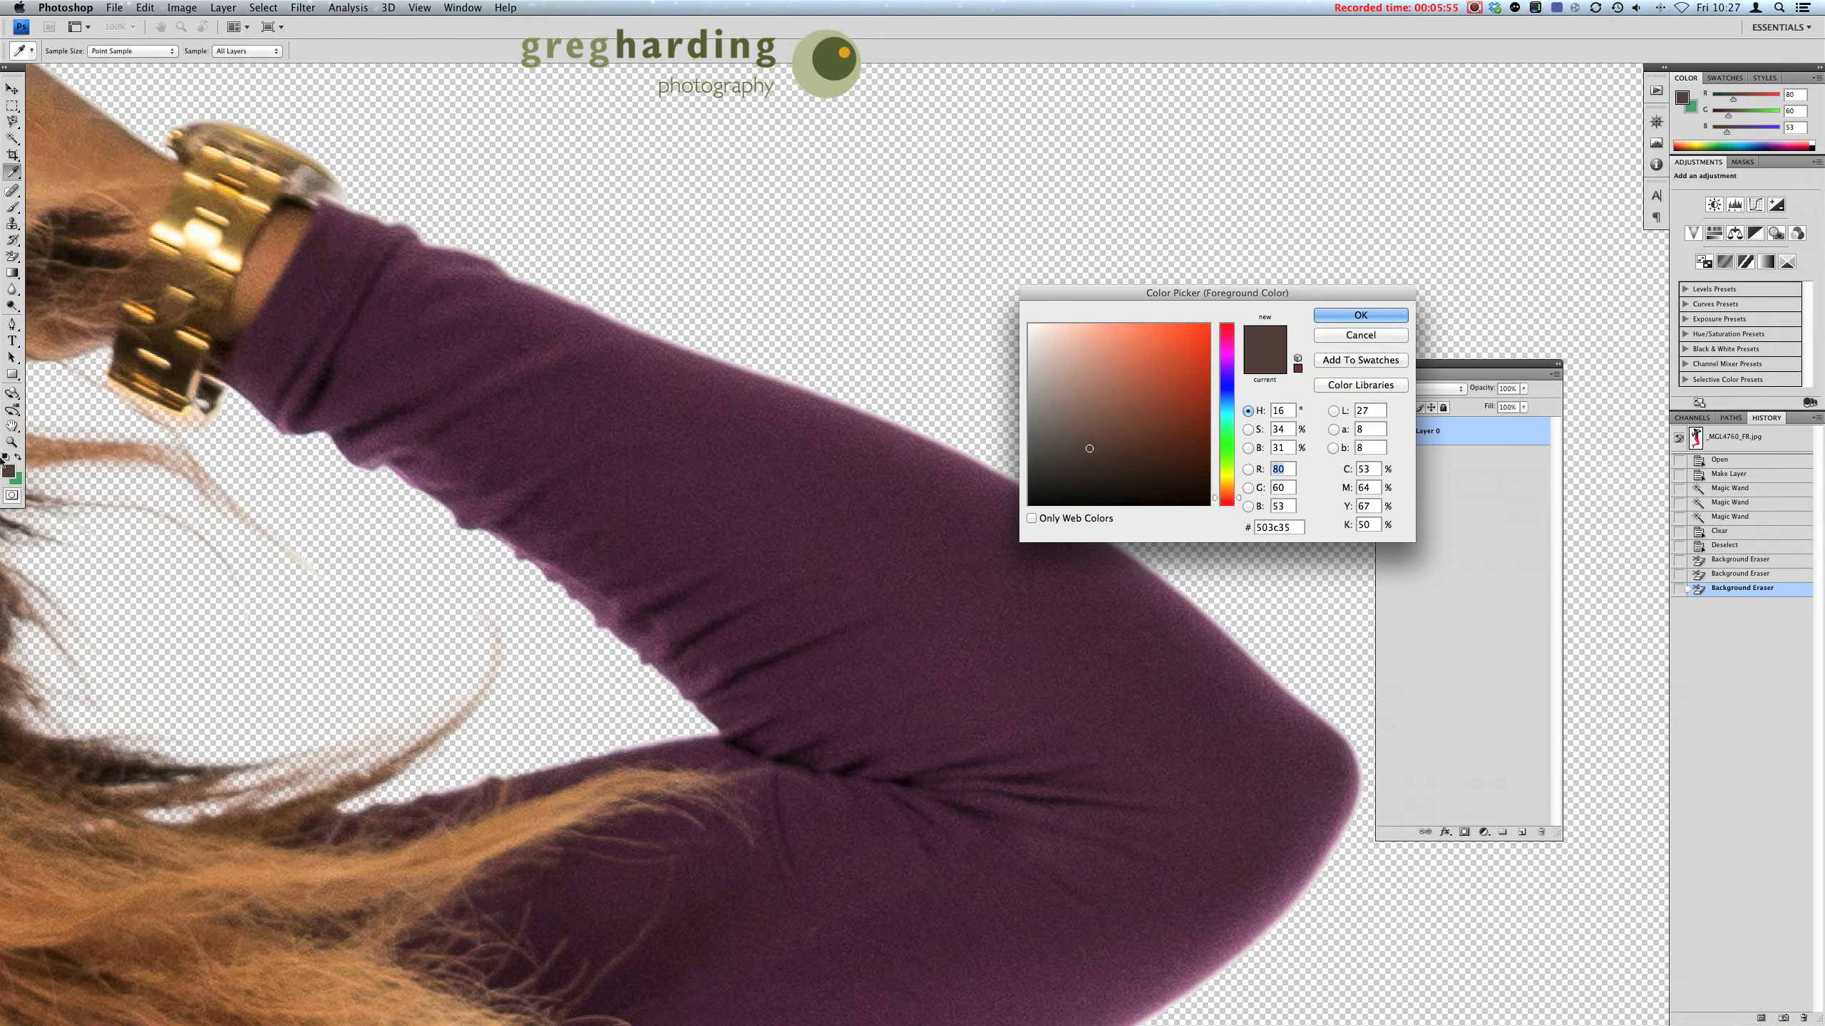
left_click(841, 403)
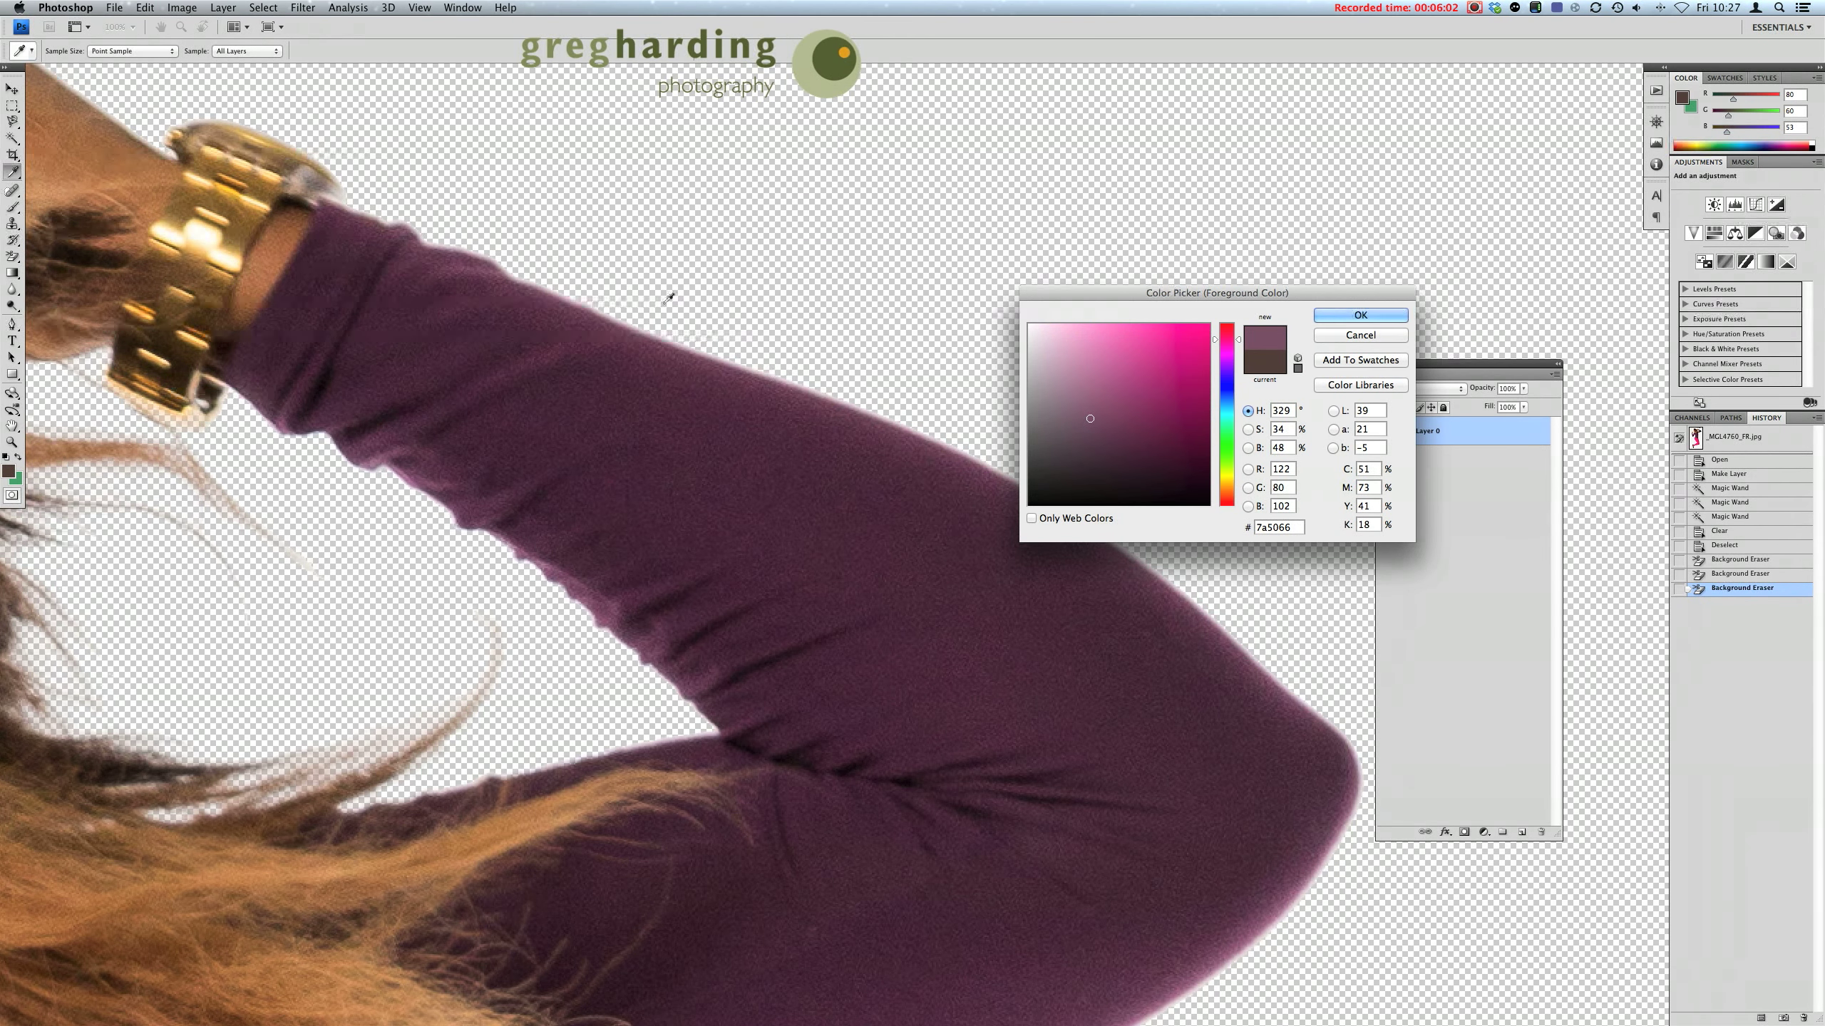
left_click(1360, 315)
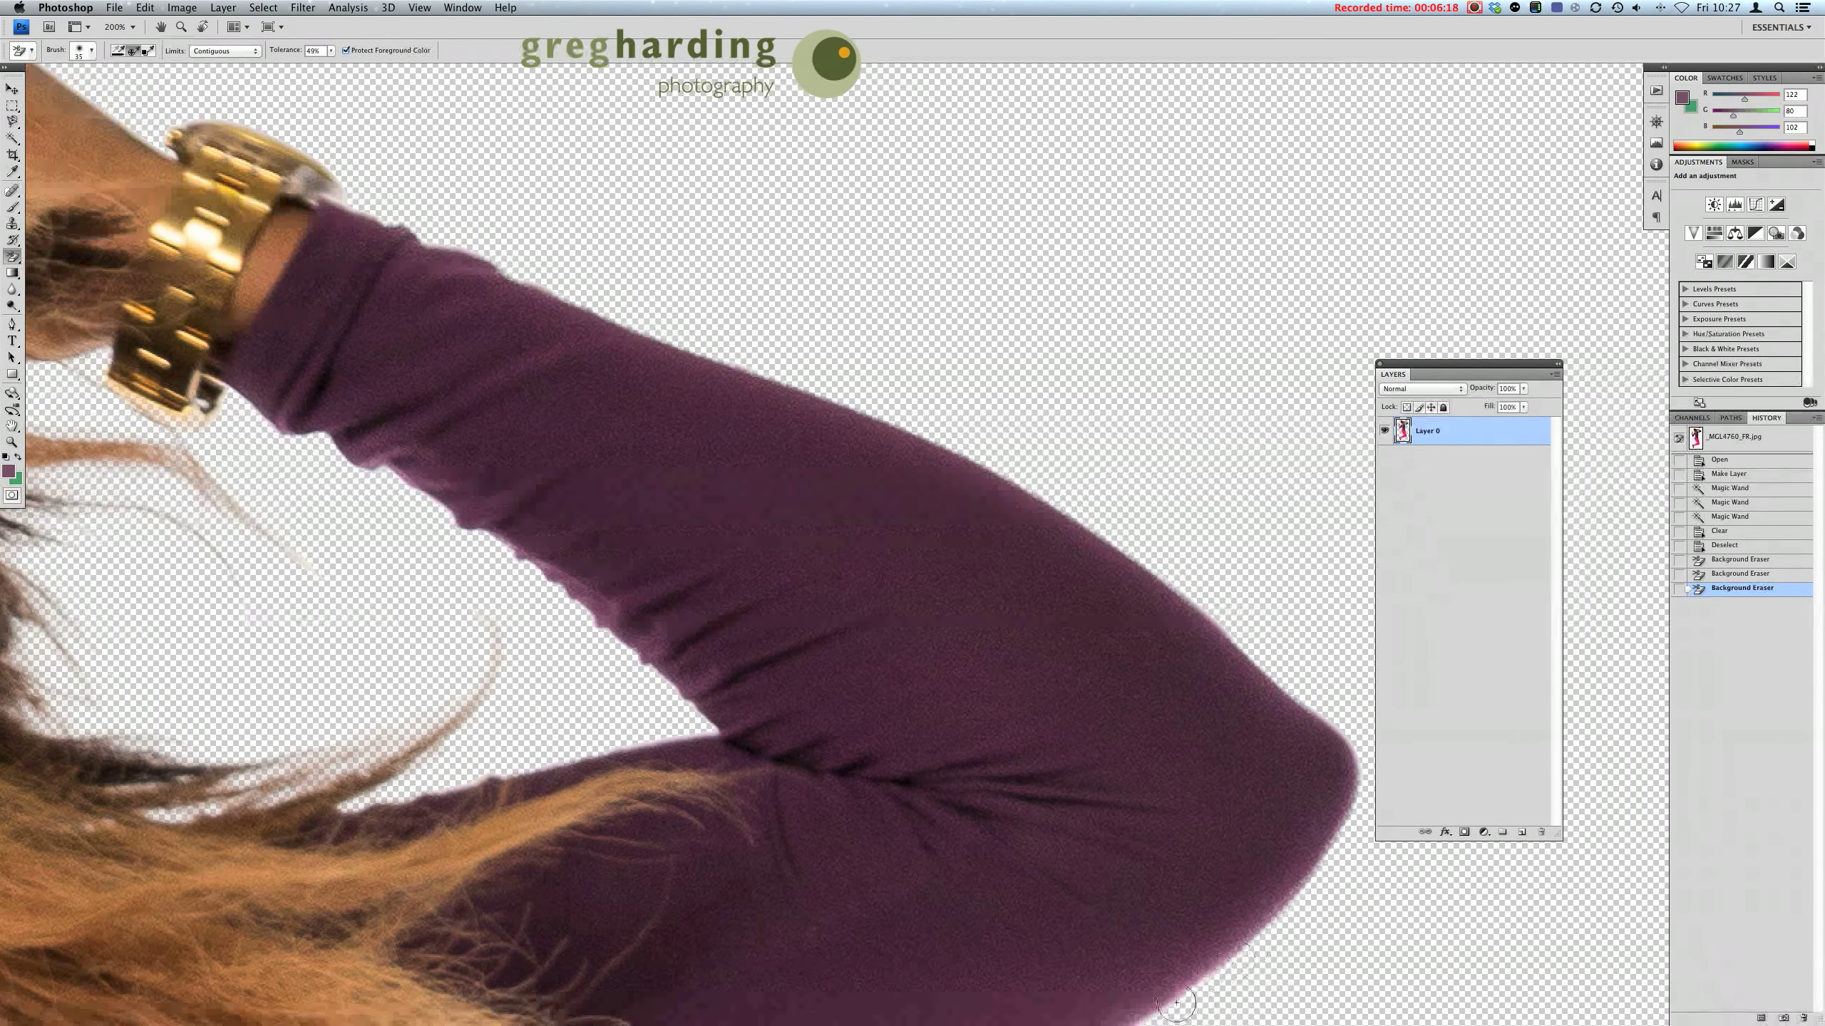
mouse_move(1328, 714)
left_mouse_down()
mouse_move(1342, 757)
mouse_move(1300, 748)
left_mouse_up()
Erase the remaining pale fringe along the underarm edge of the purple top with the Background Eraser.
key("super+minus")
key("super+minus")
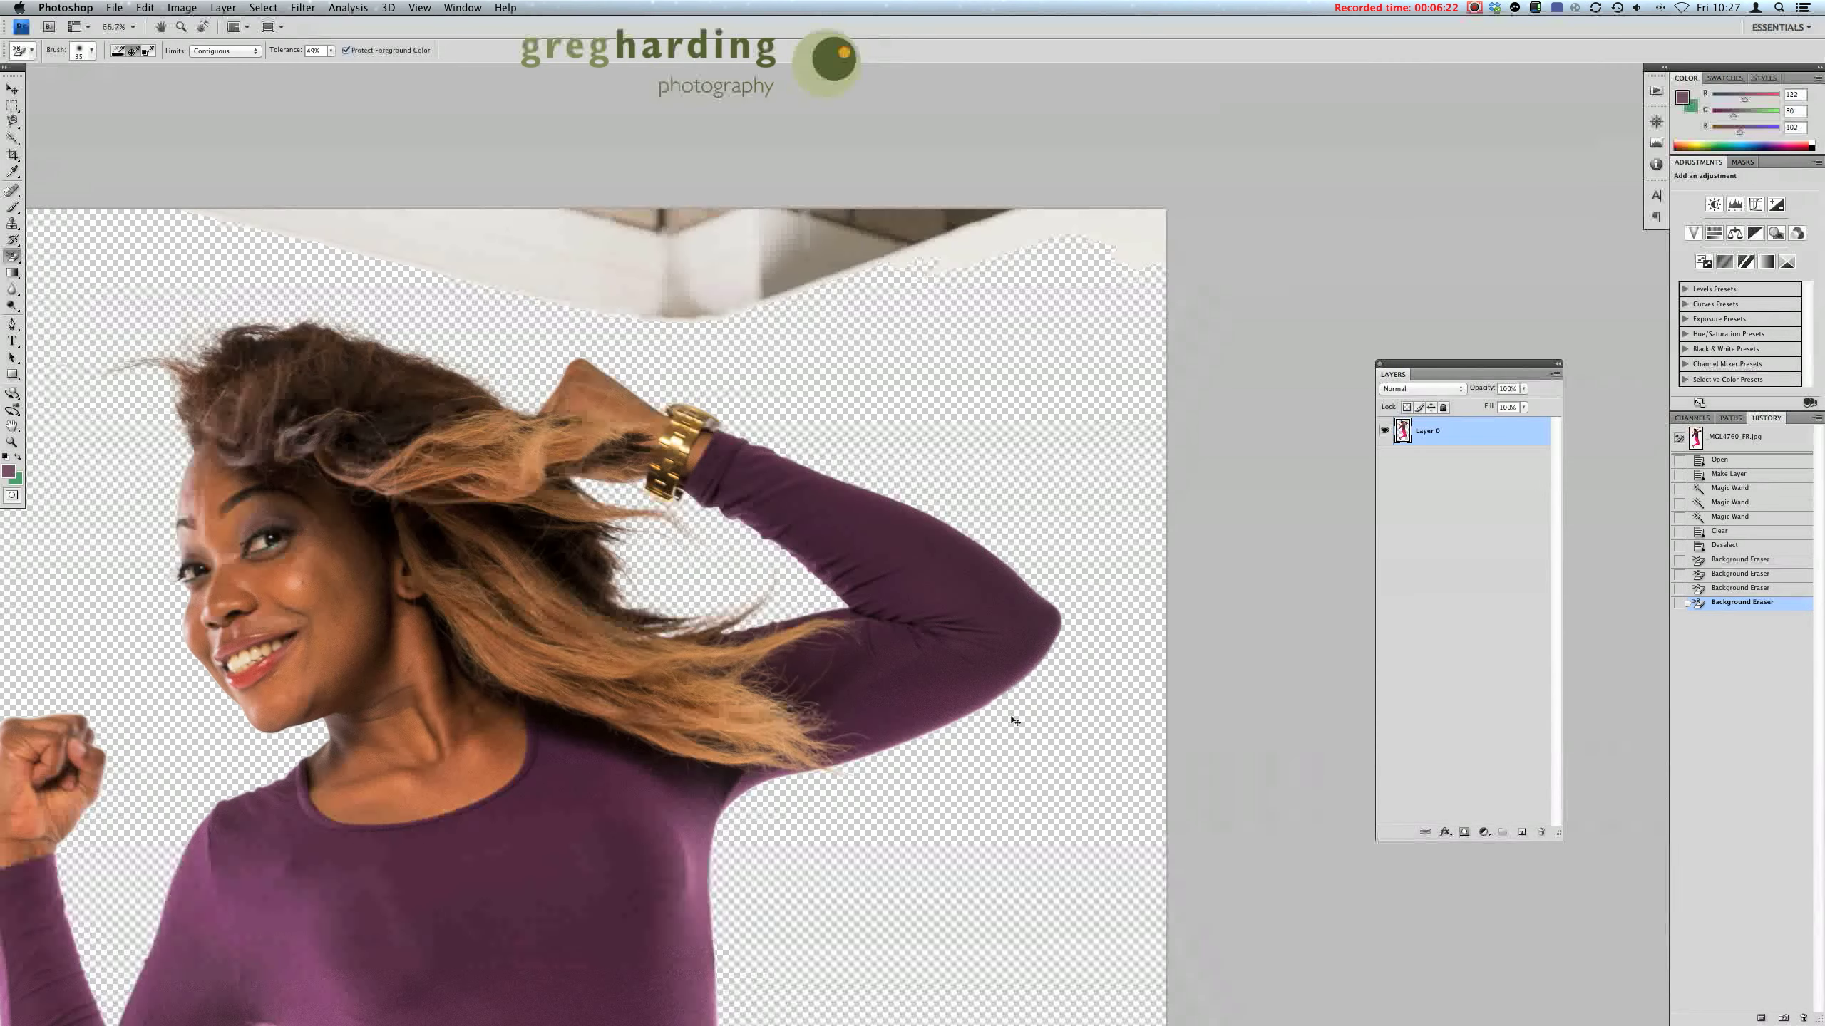
key("super+minus")
key("super+minus")
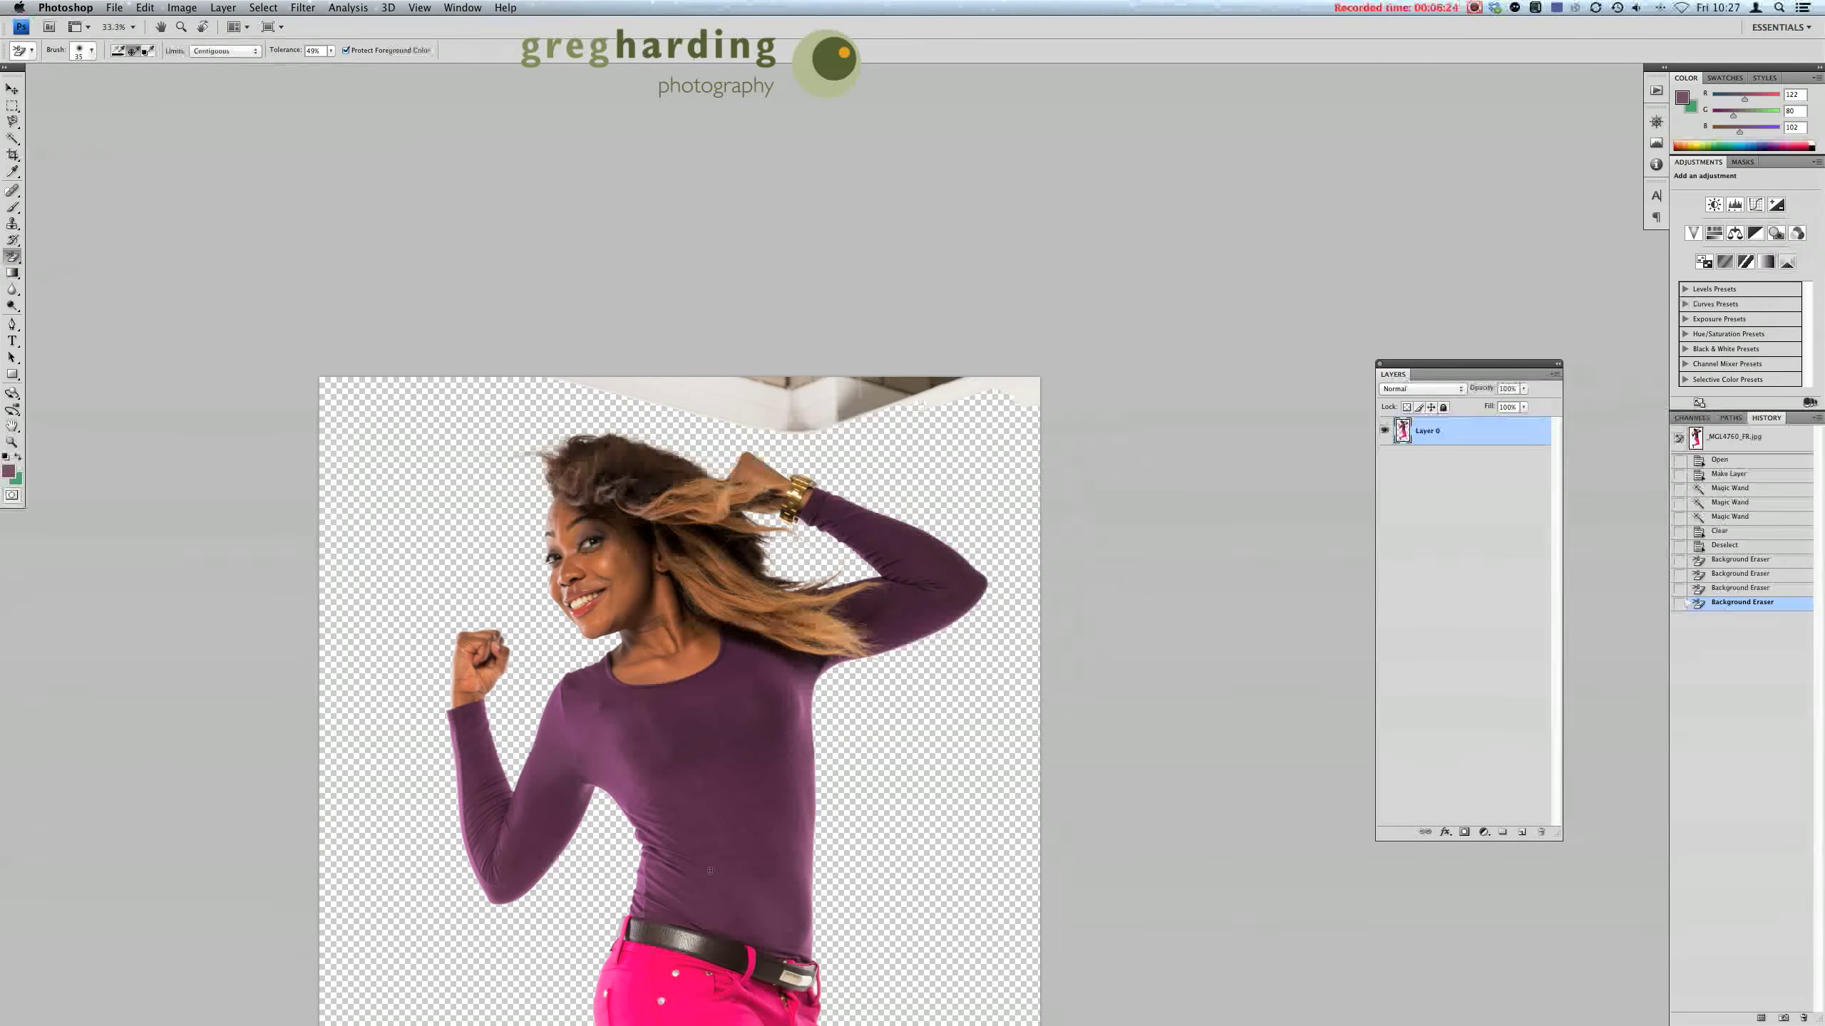
left_click_drag(711, 870, 795, 511)
key("super+plus")
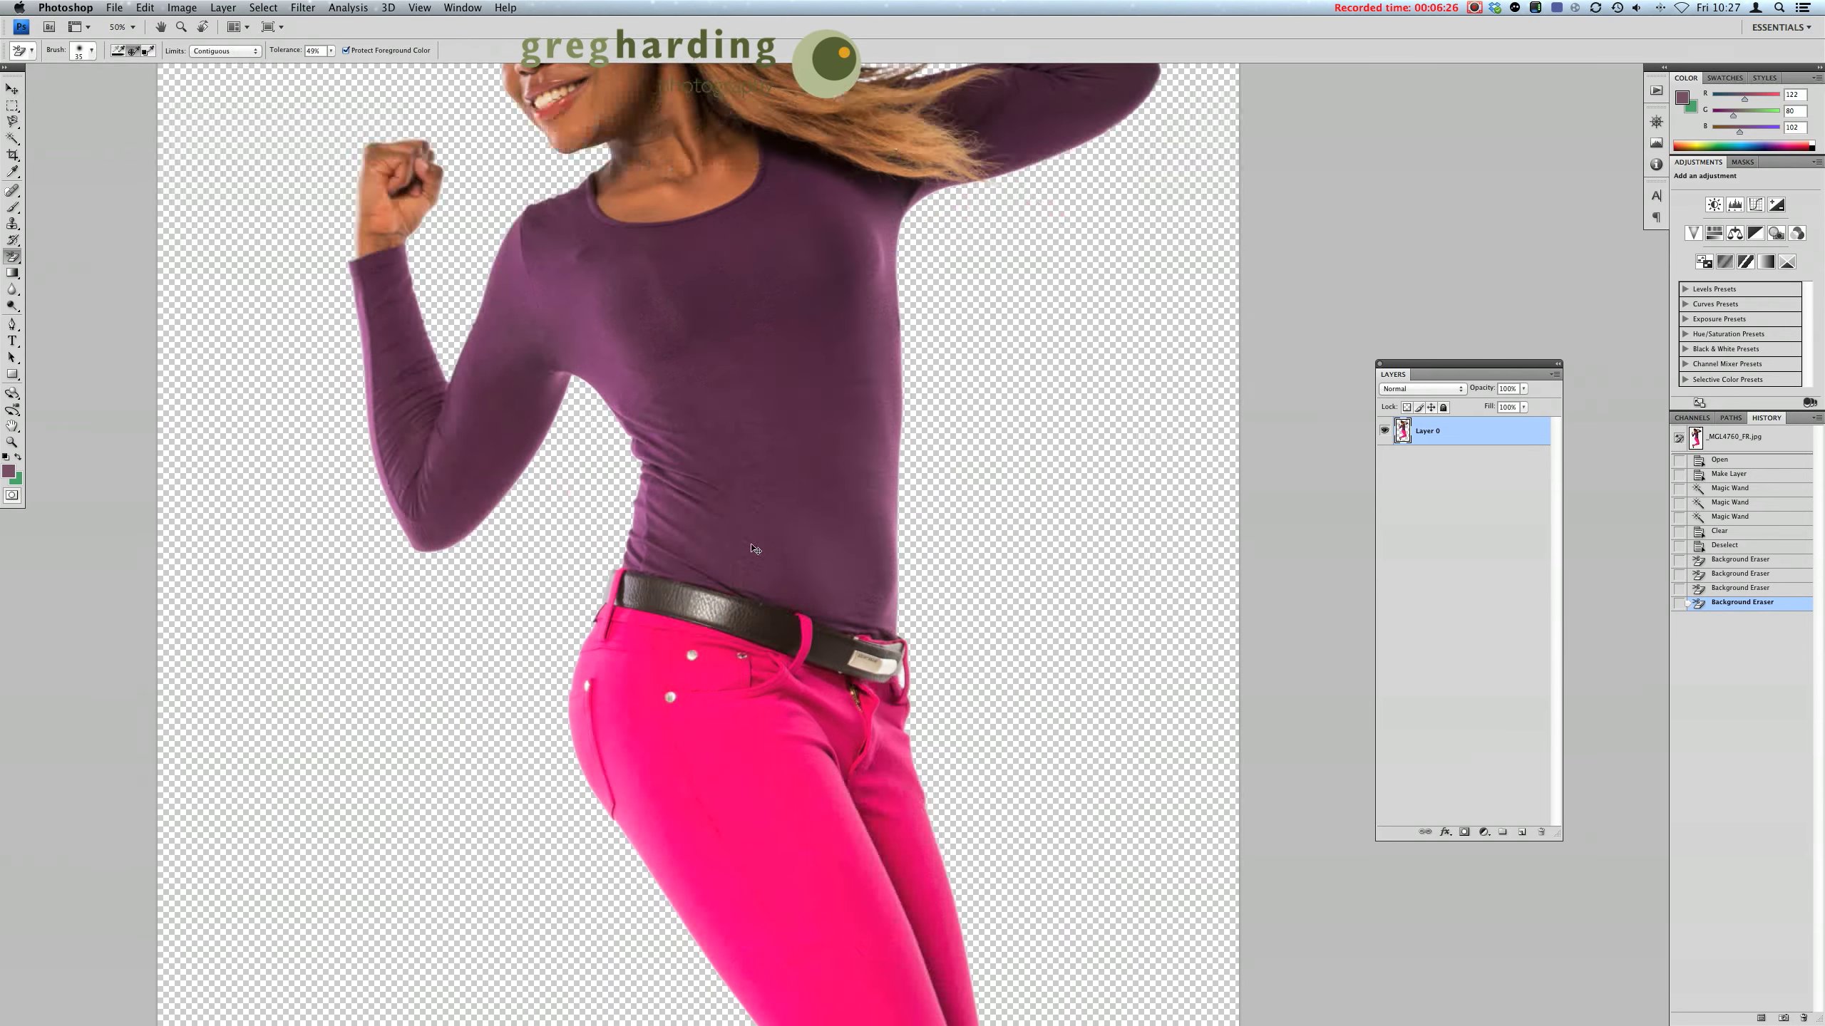
key("super+plus")
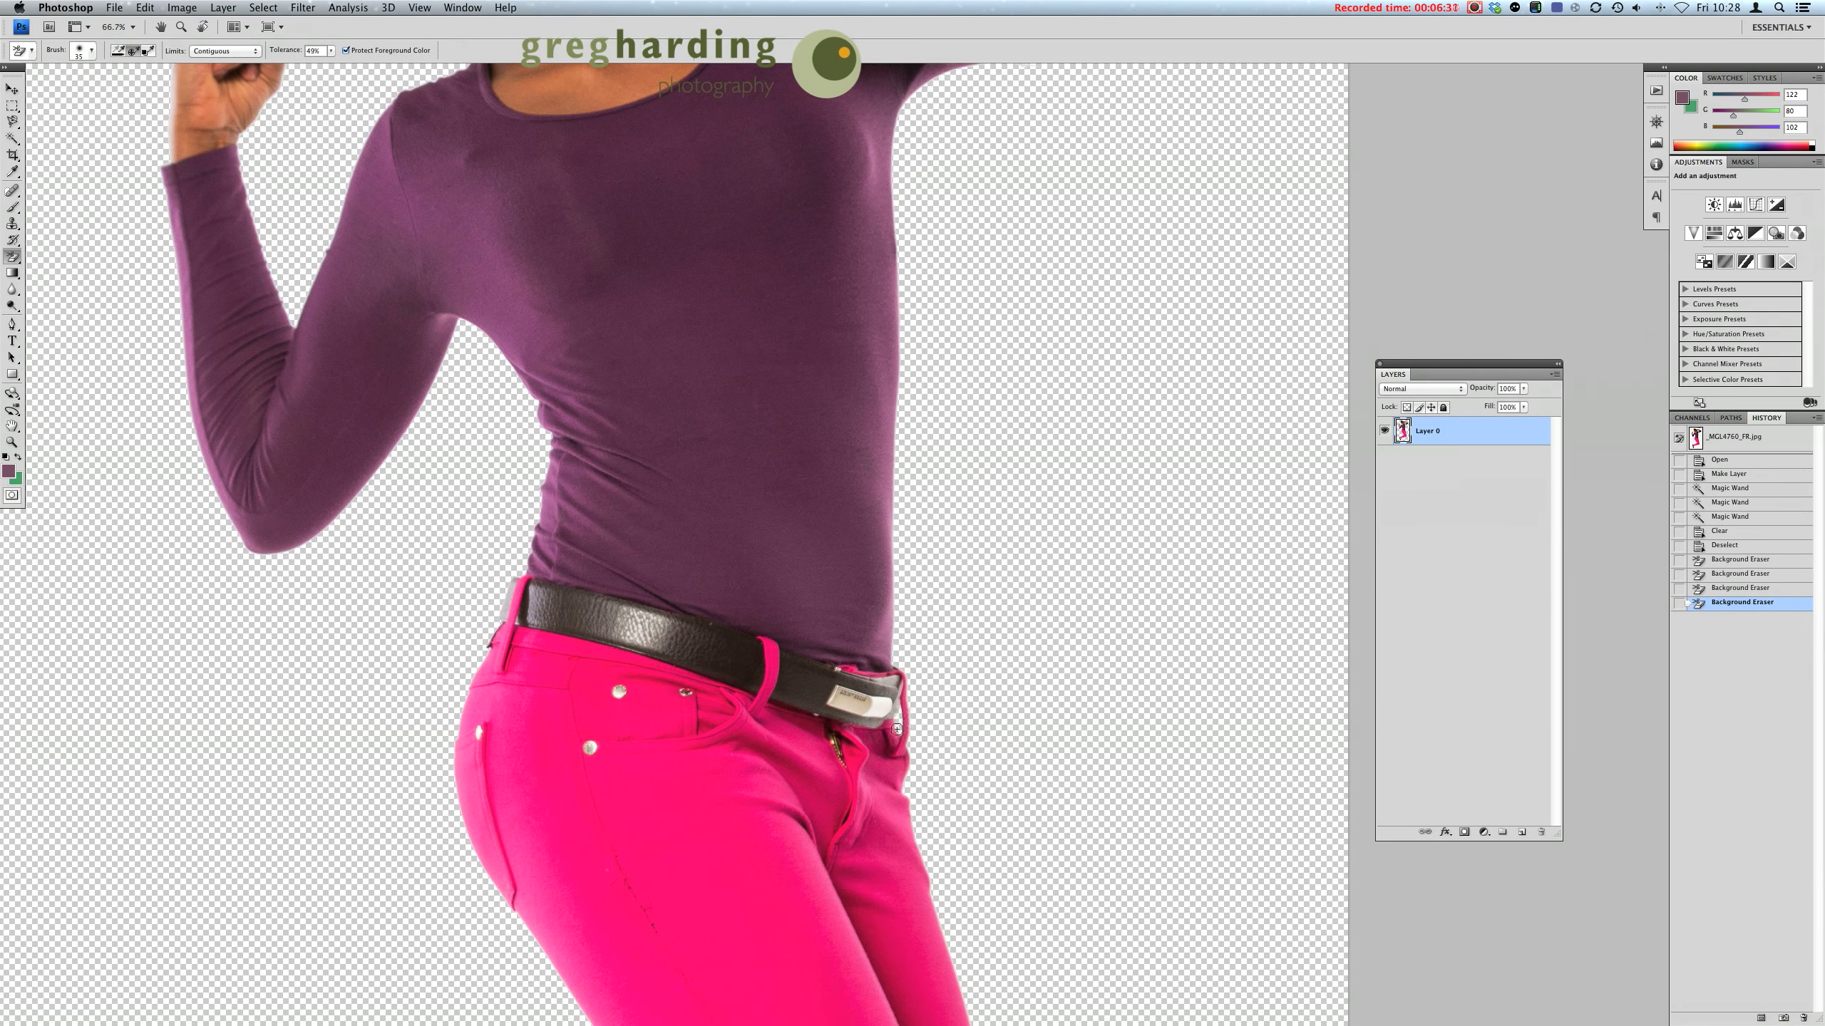
left_click_drag(965, 772, 1008, 798)
mouse_move(447, 446)
left_mouse_down()
mouse_move(745, 531)
mouse_move(605, 810)
left_mouse_up()
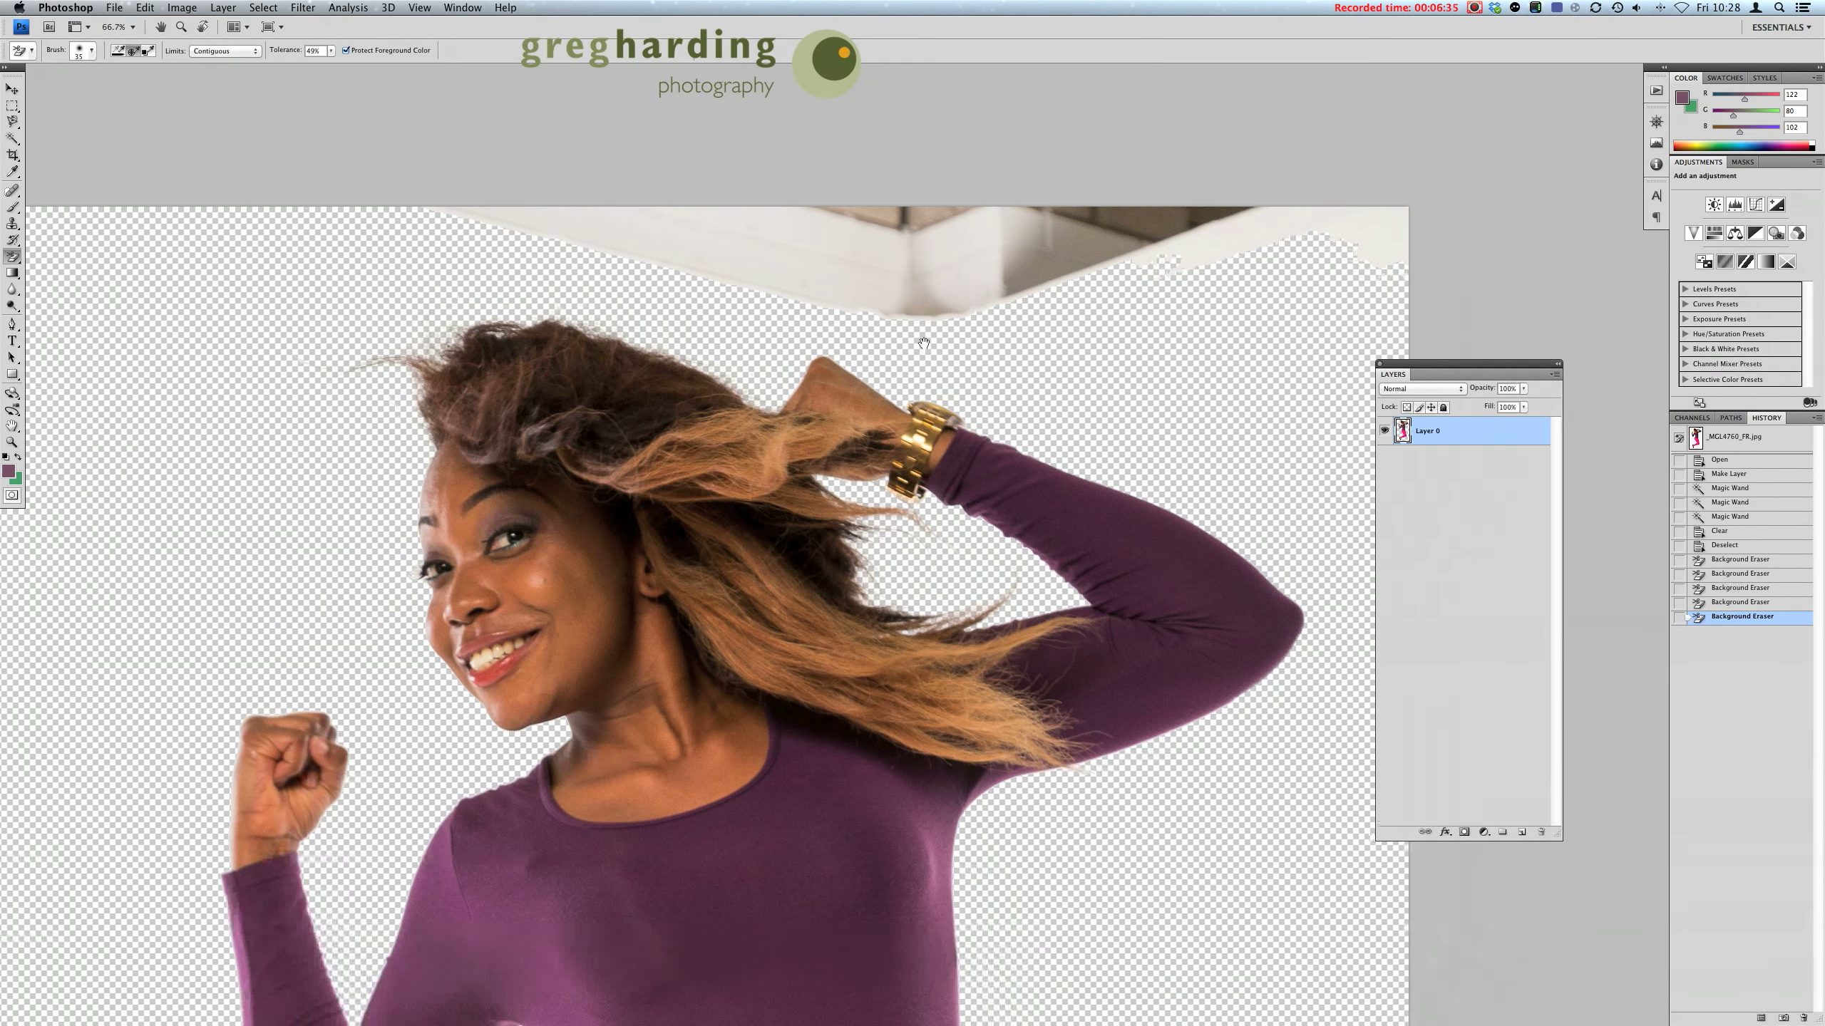
Clear the leftover studio background along the canvas's upper edge, above the head and raised arm, using rectangular marquee selections.
key("m")
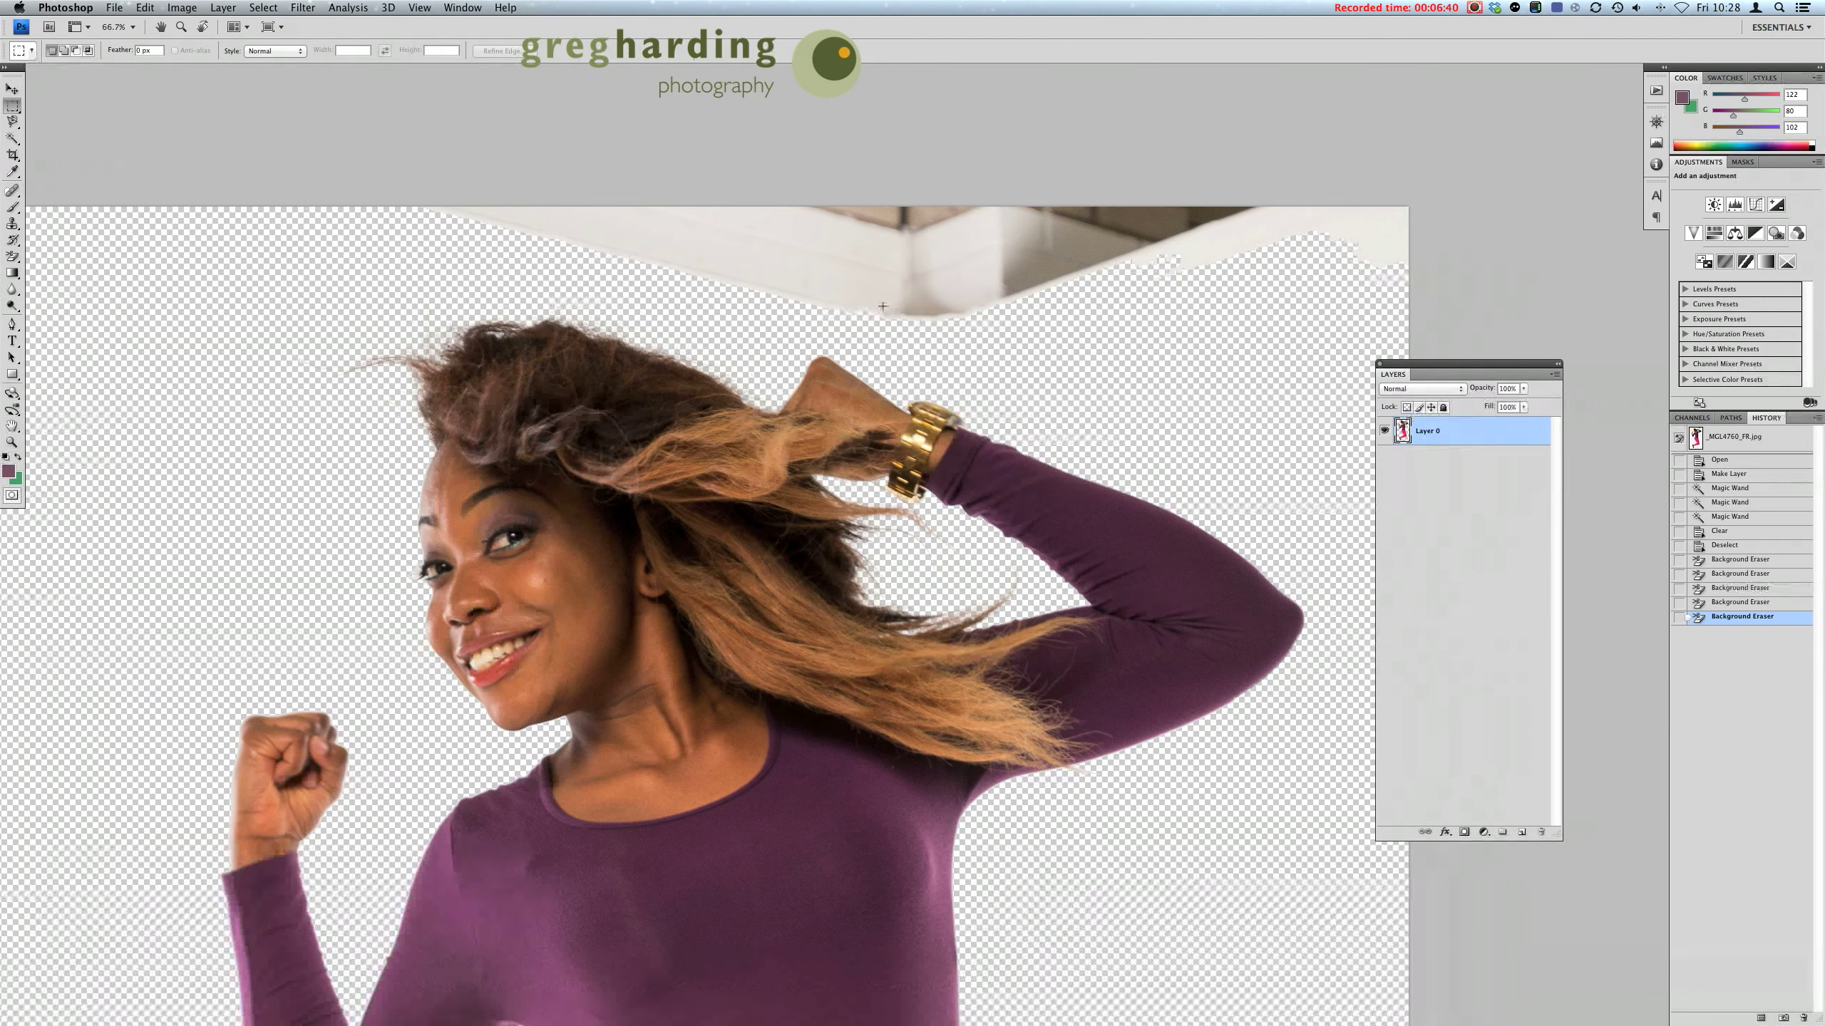
left_click_drag(1426, 180, 719, 336)
key("Delete")
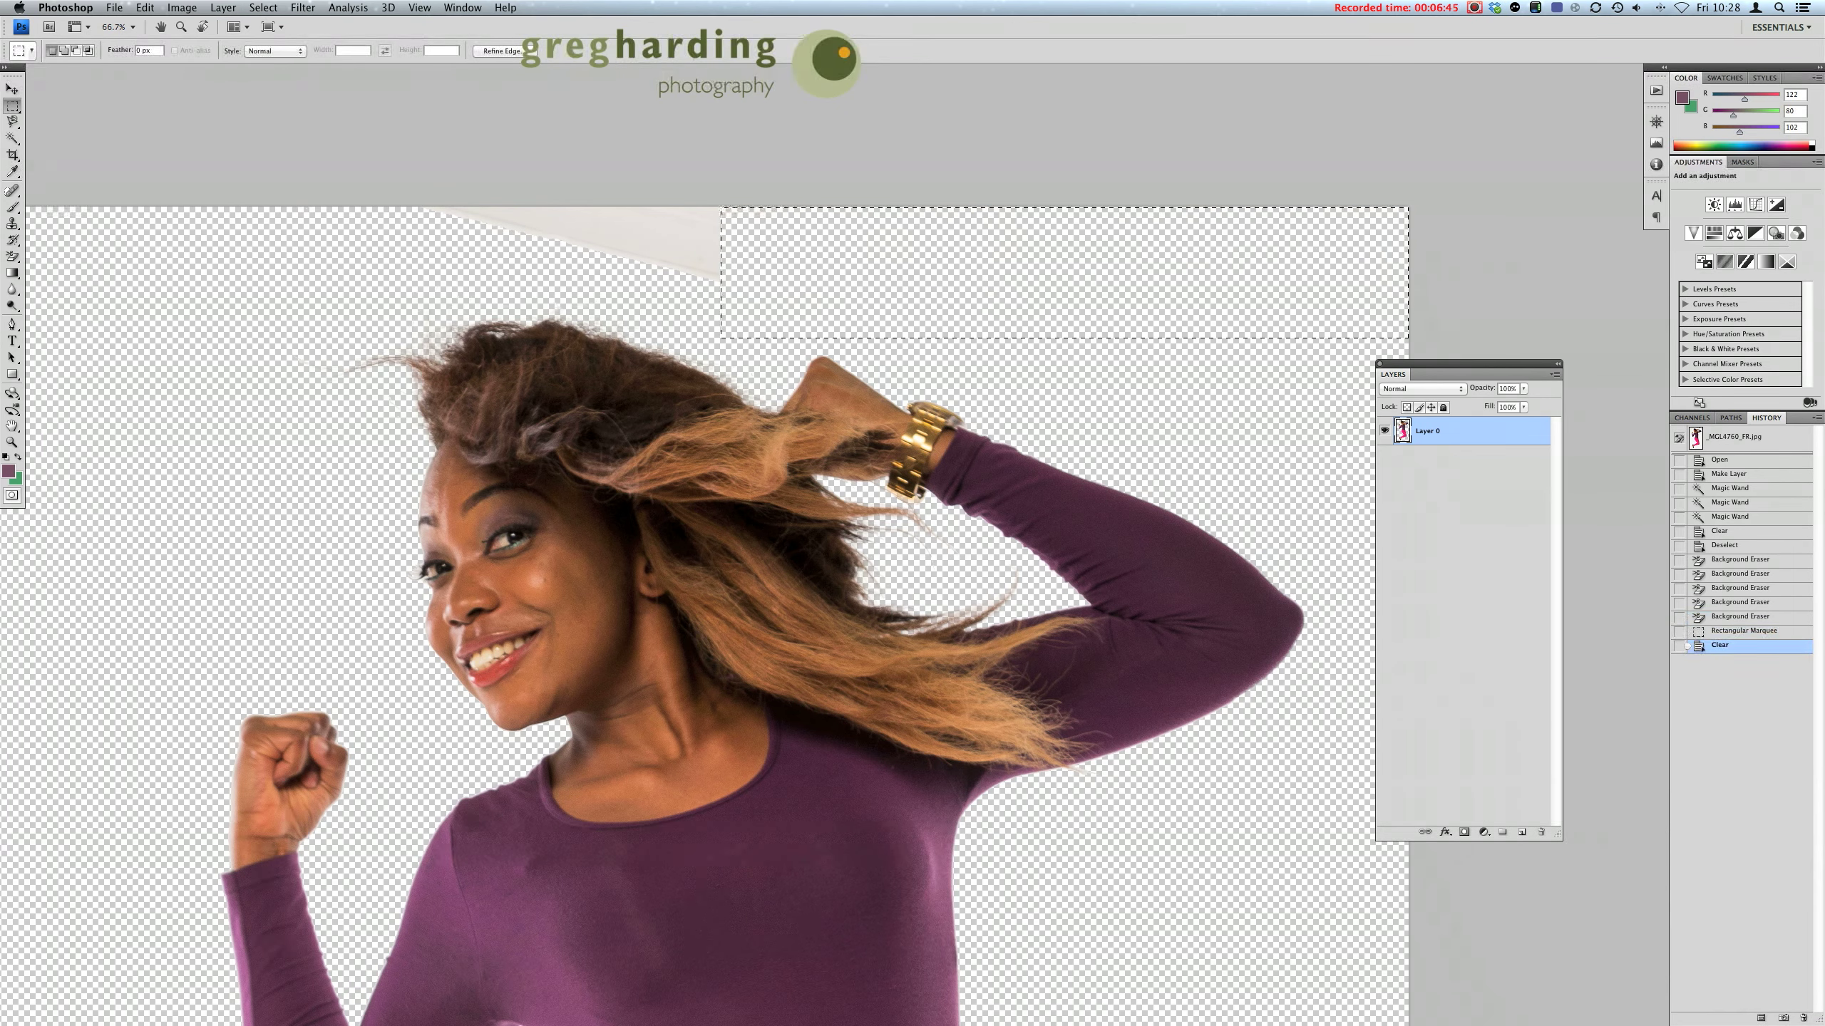
left_click_drag(348, 155, 765, 294)
key("Delete")
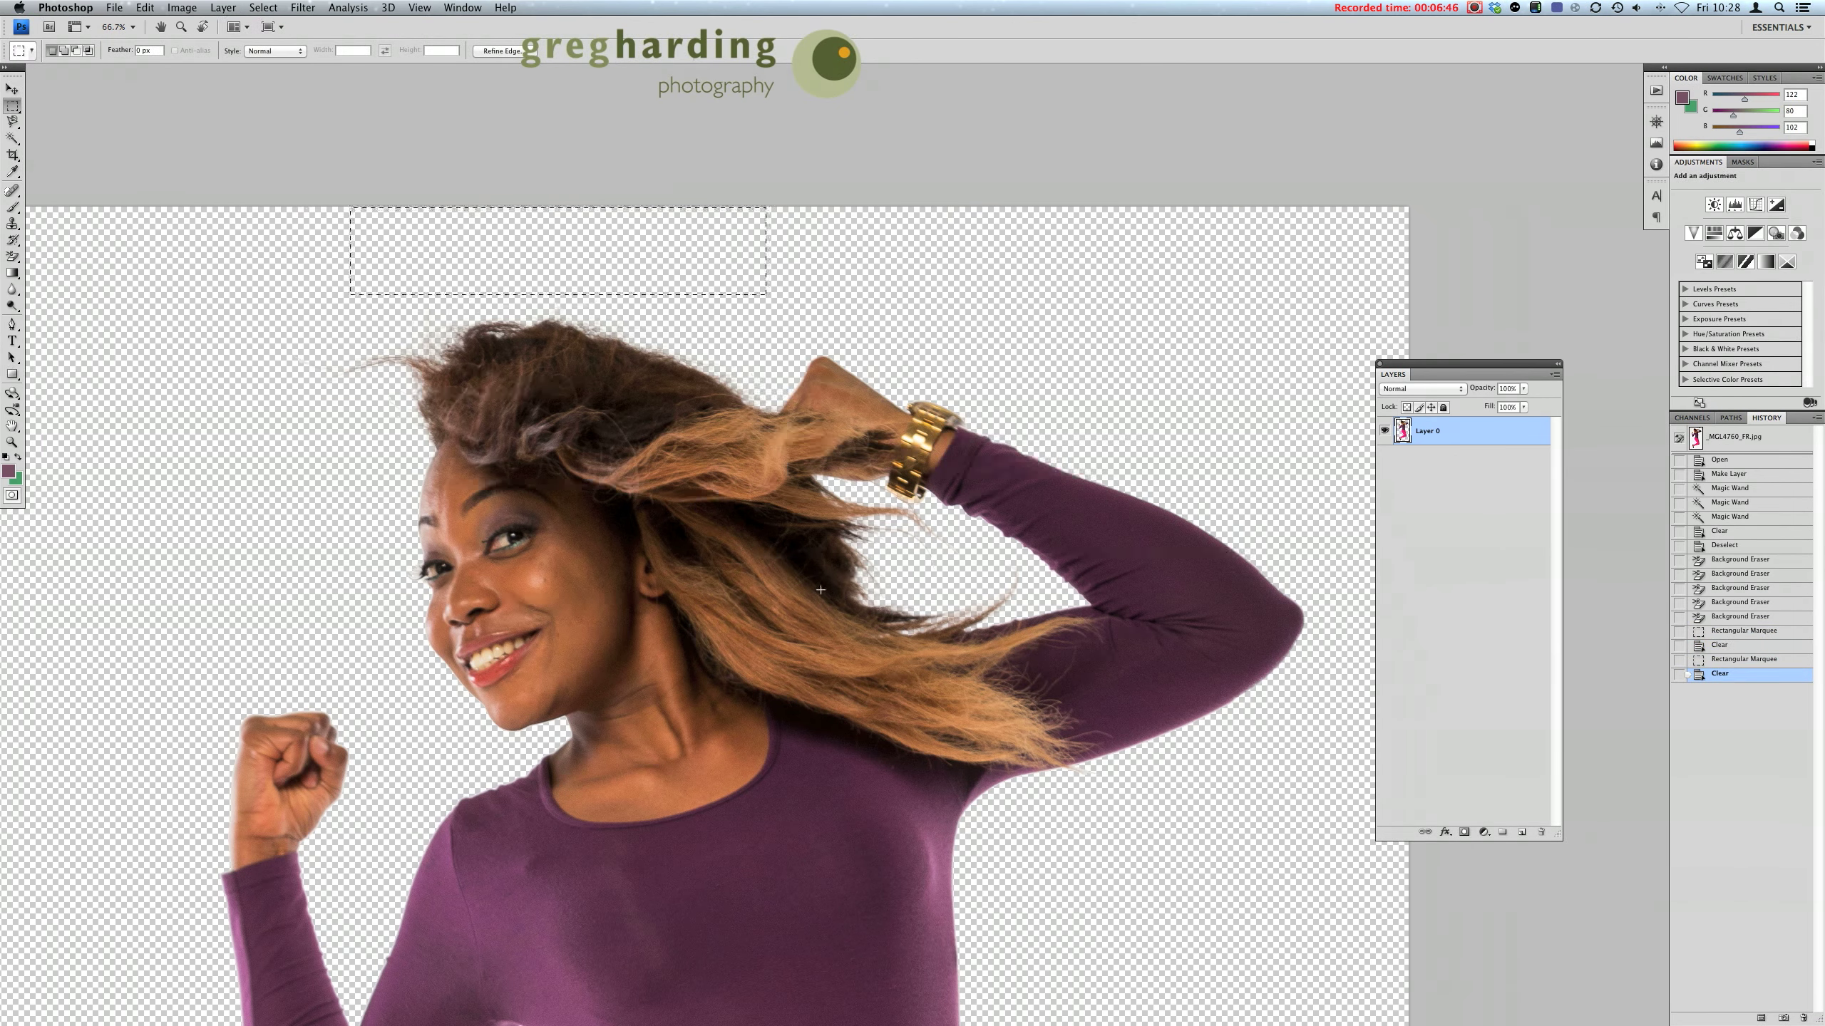
Examine the cut-out edges of the whole figure, from the shoes and pink trousers up to the top and hair.
key("super+minus")
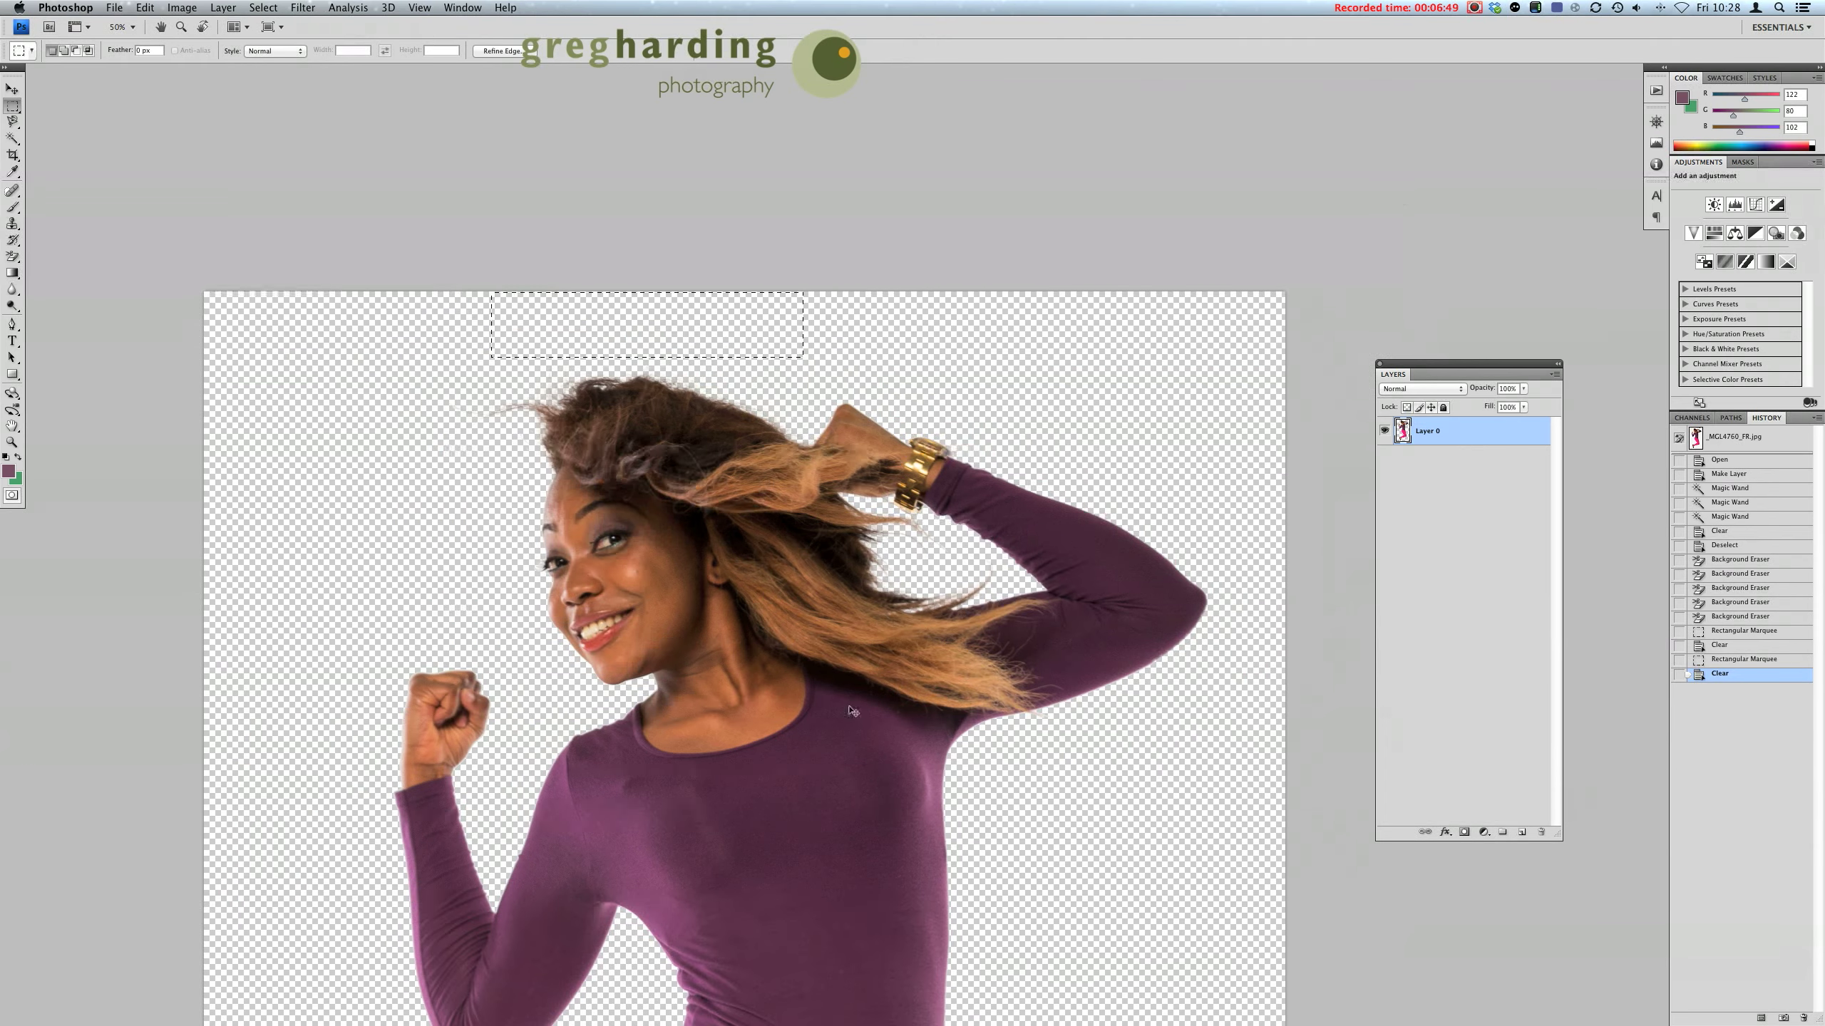
key("super+minus")
key("super+minus")
left_click_drag(840, 948, 790, 568)
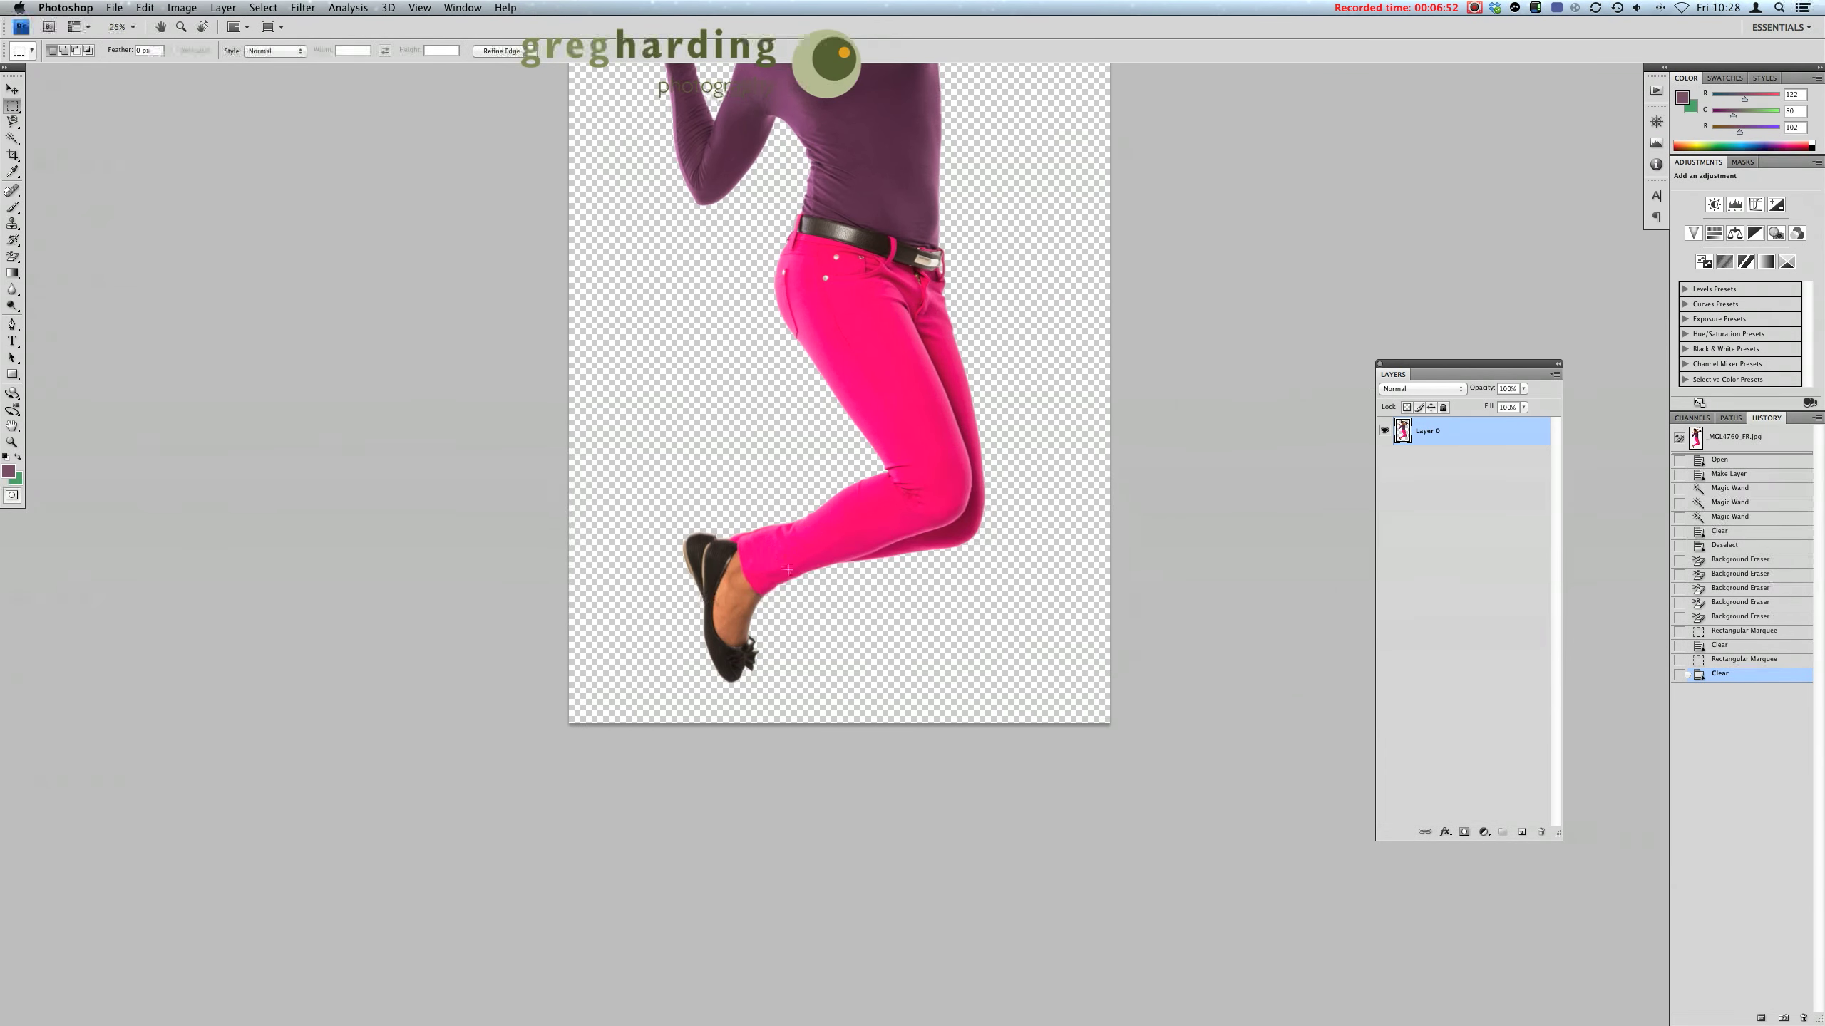
key("super+plus")
key("super+plus")
key("super+plus")
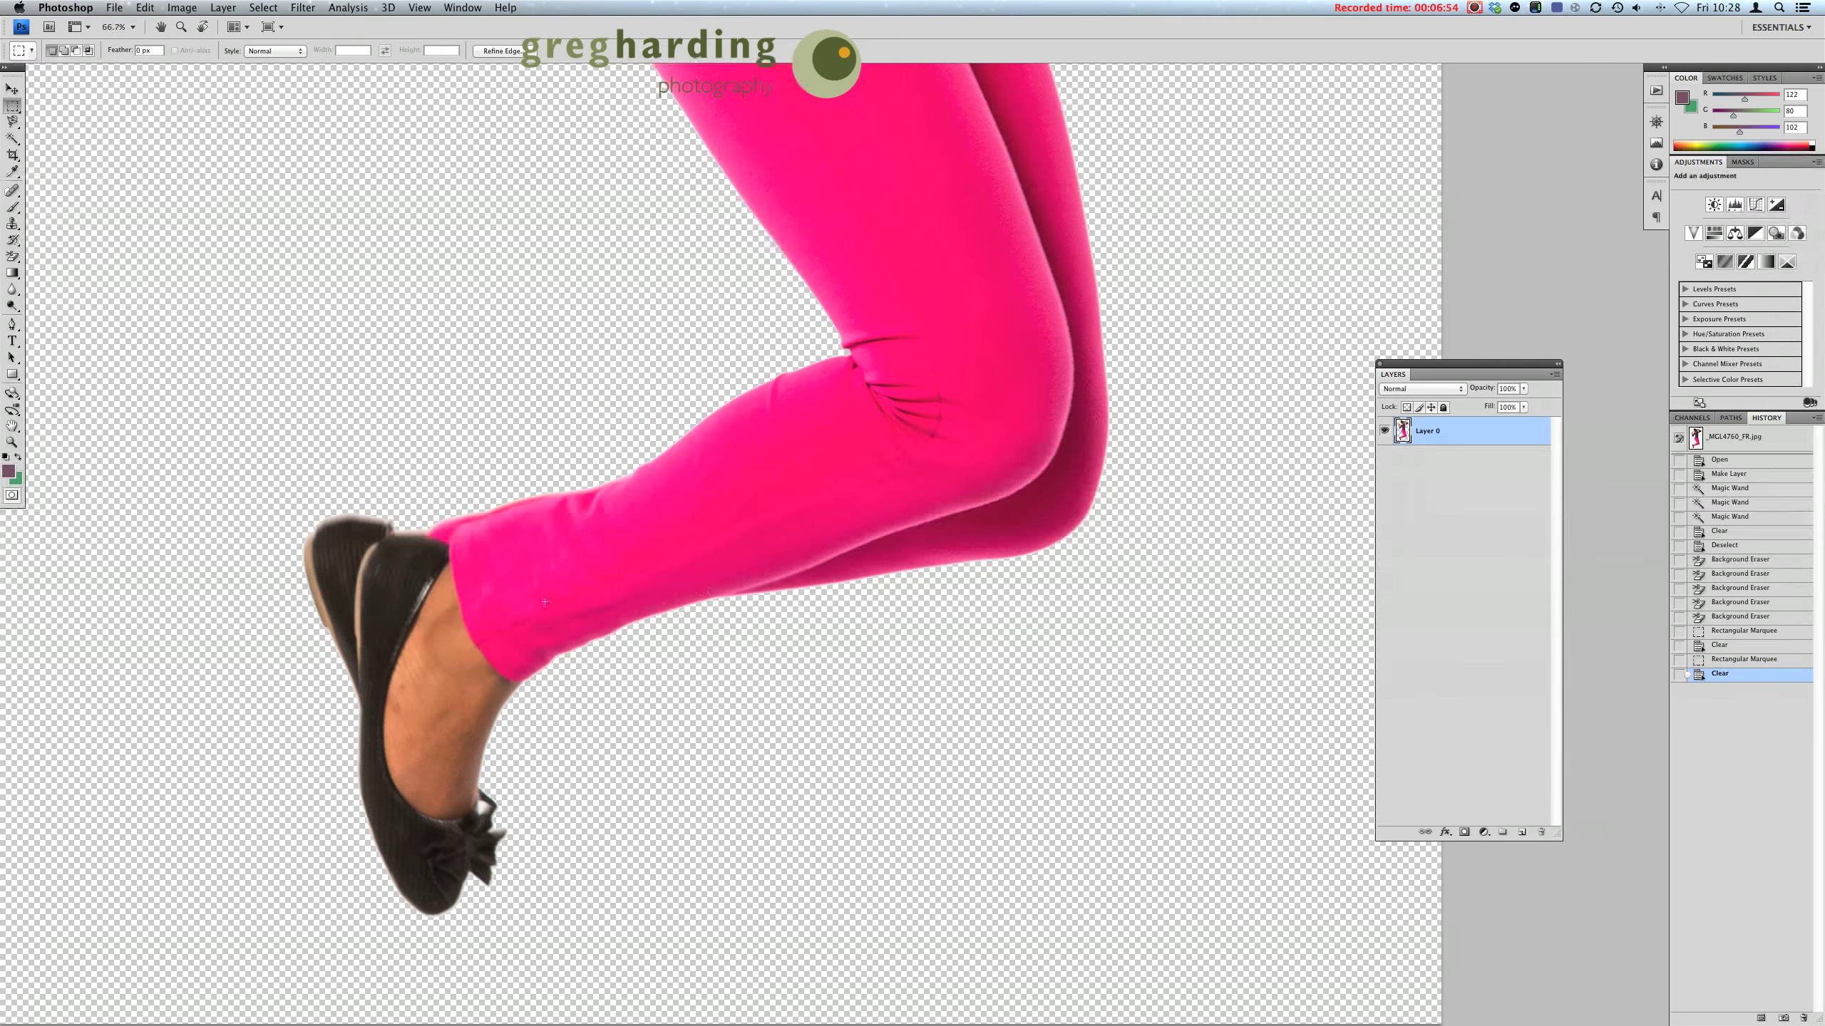
left_click_drag(710, 190, 654, 518)
left_click_drag(735, 158, 780, 422)
left_click_drag(913, 418, 807, 431)
key("super+minus")
key("super+minus")
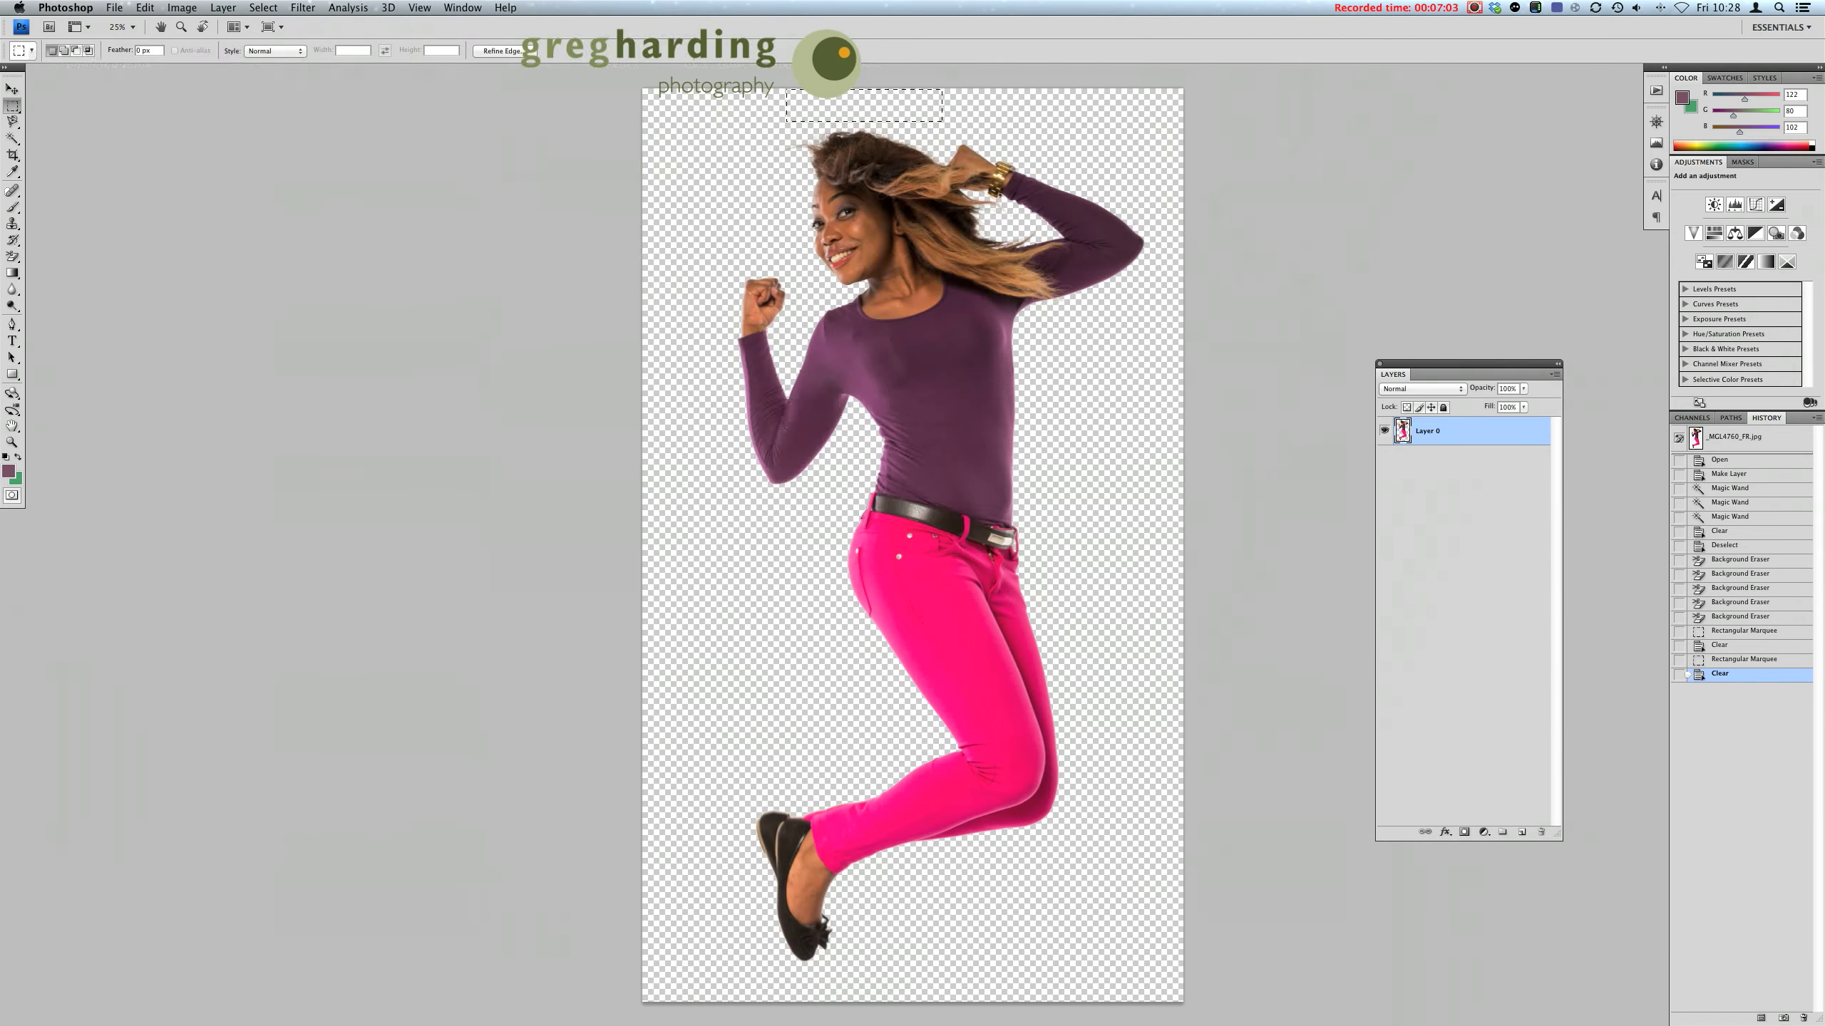
Drop the marquee selection, load the figure layer's outline as a selection and contract it by 1 pixel.
key("super+d")
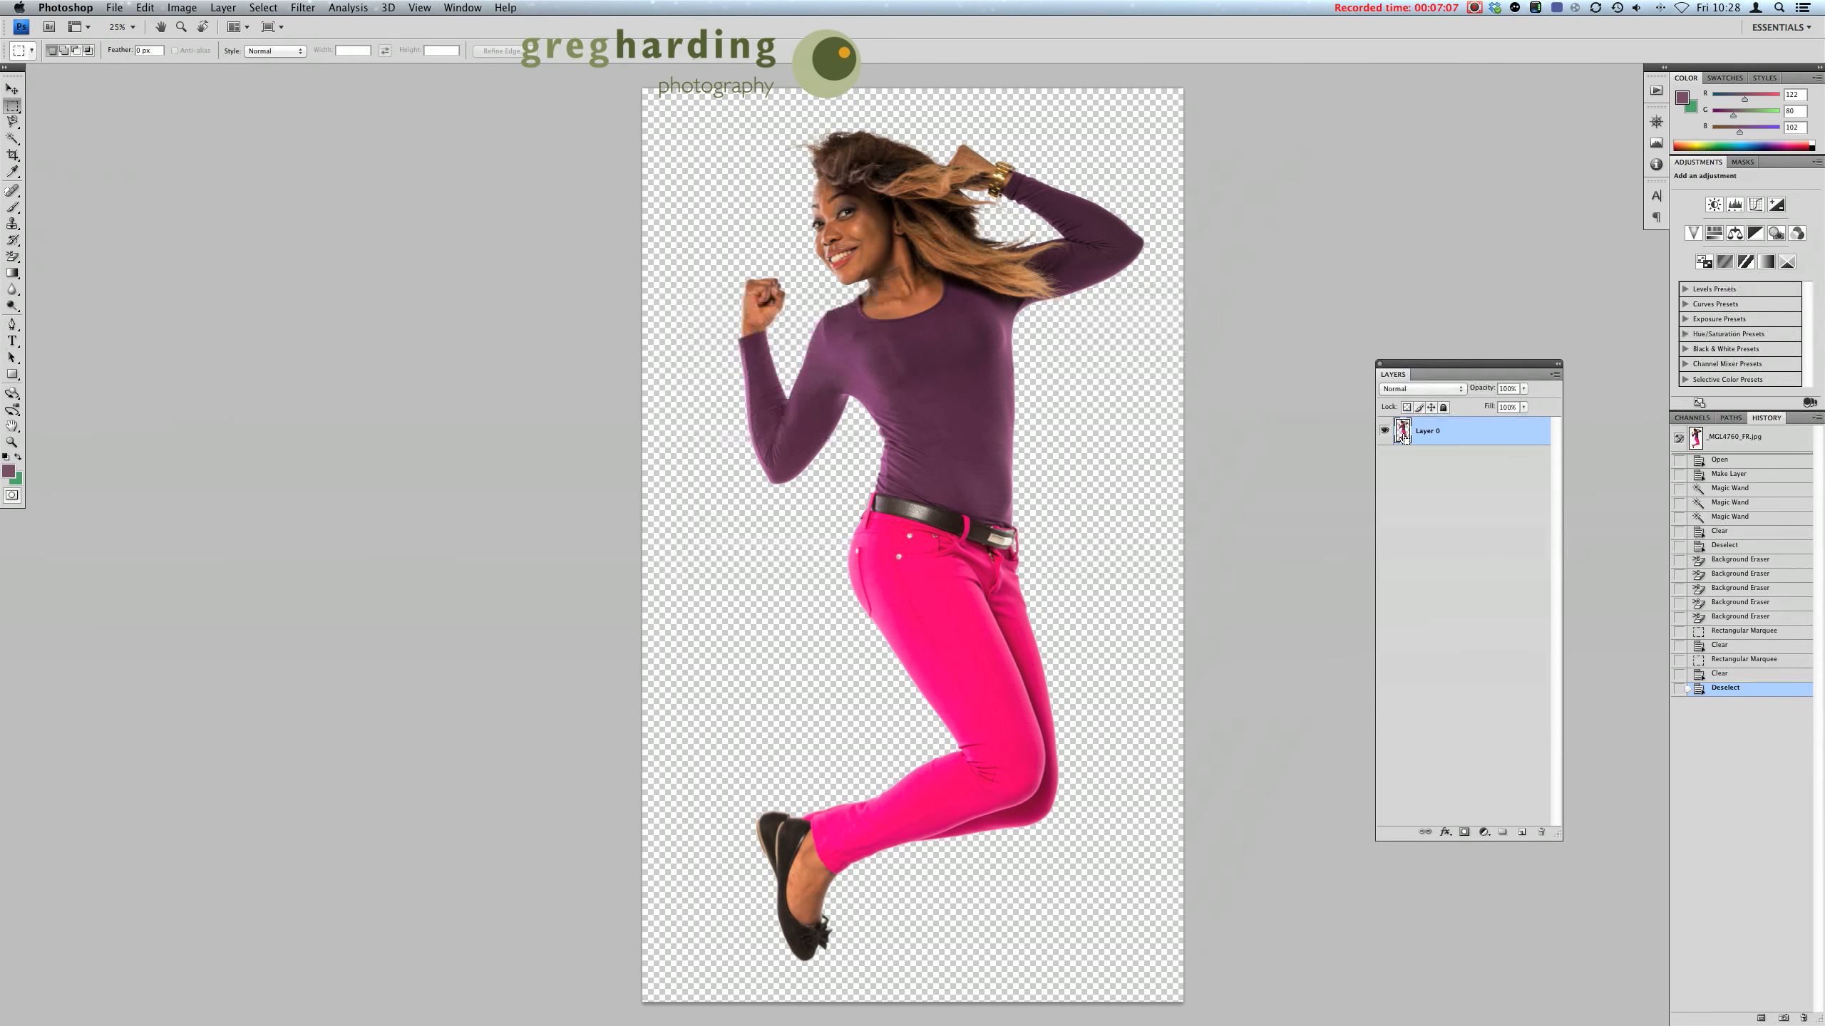
left_click(1404, 435, "super")
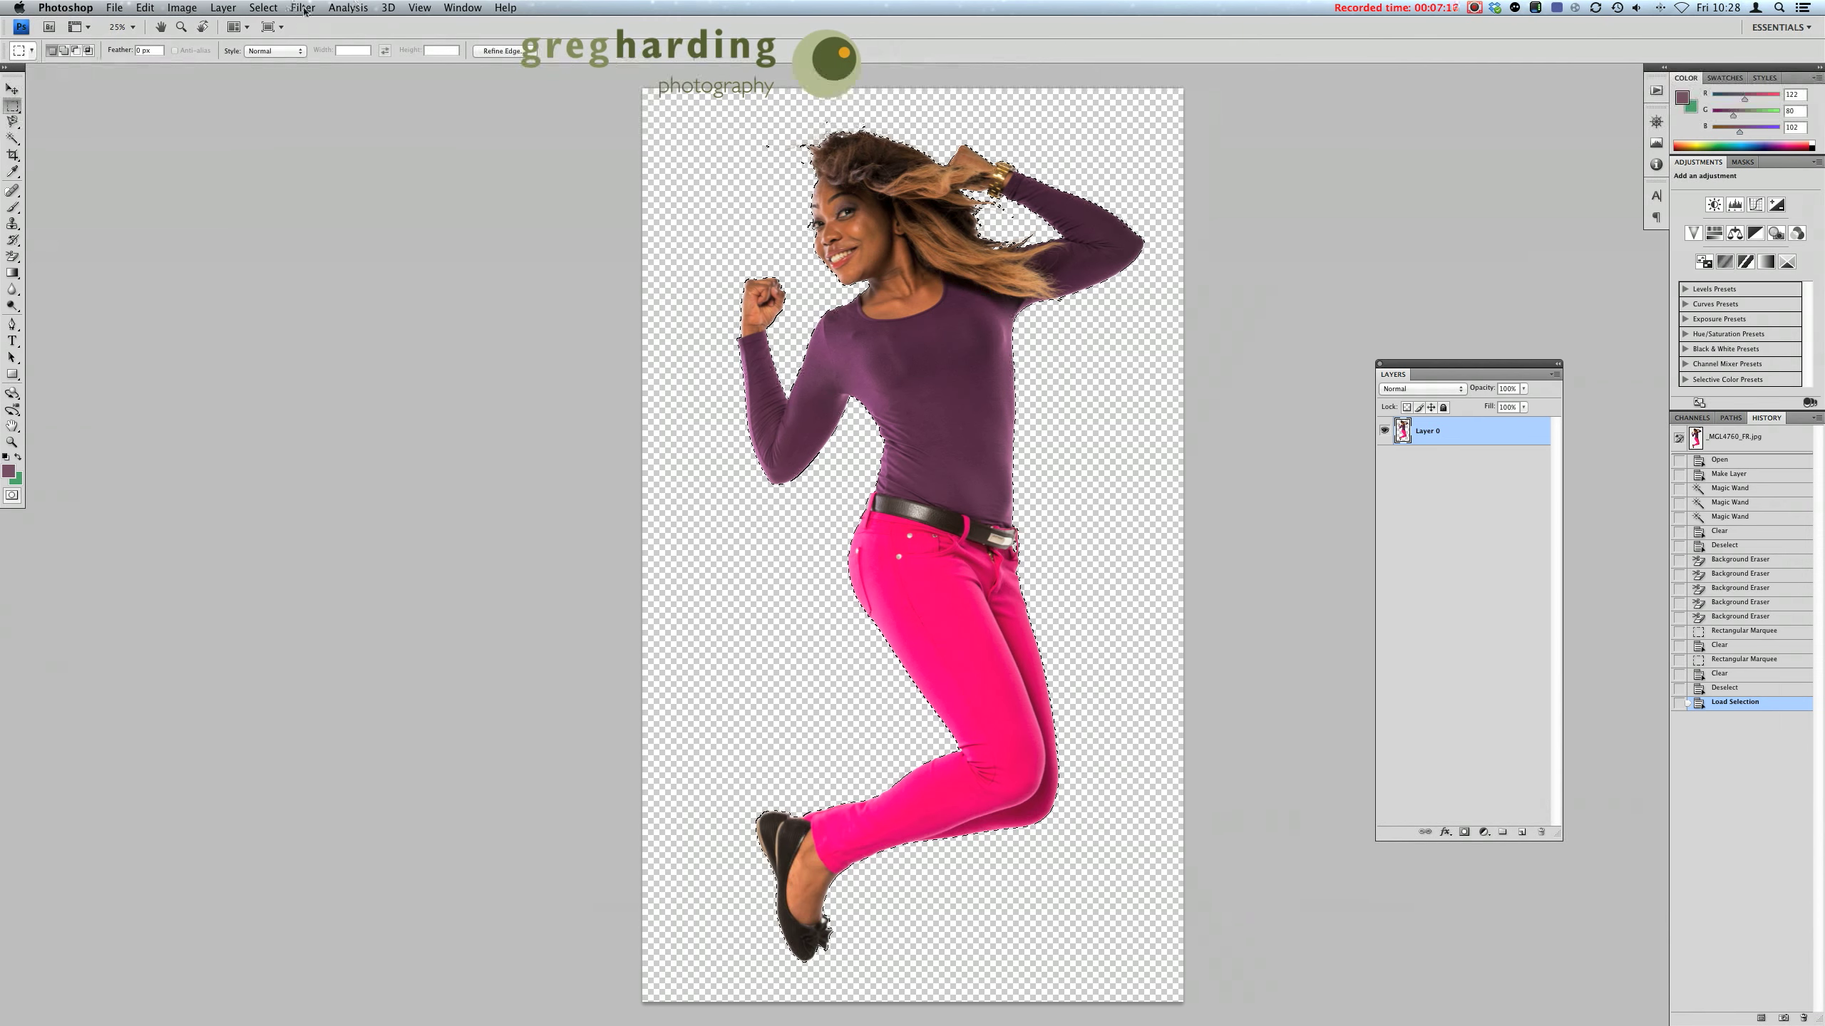
left_click(263, 7)
mouse_move(315, 175)
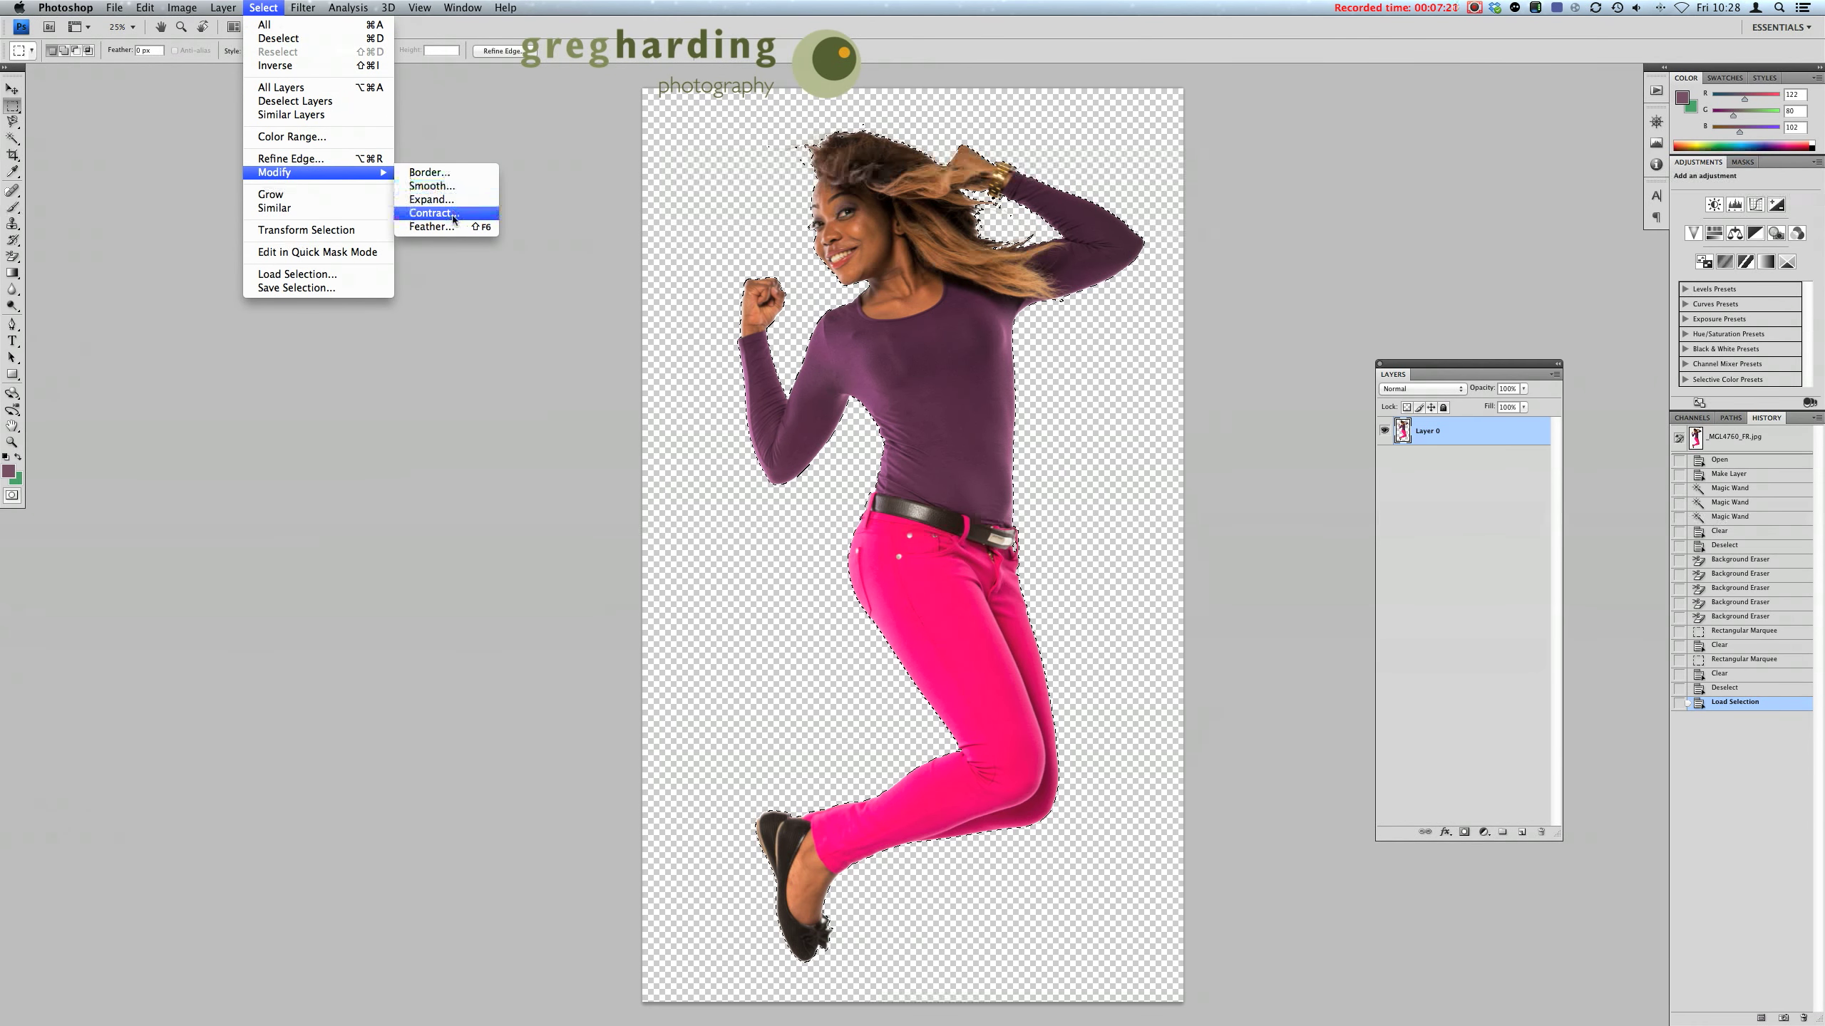
left_click(431, 213)
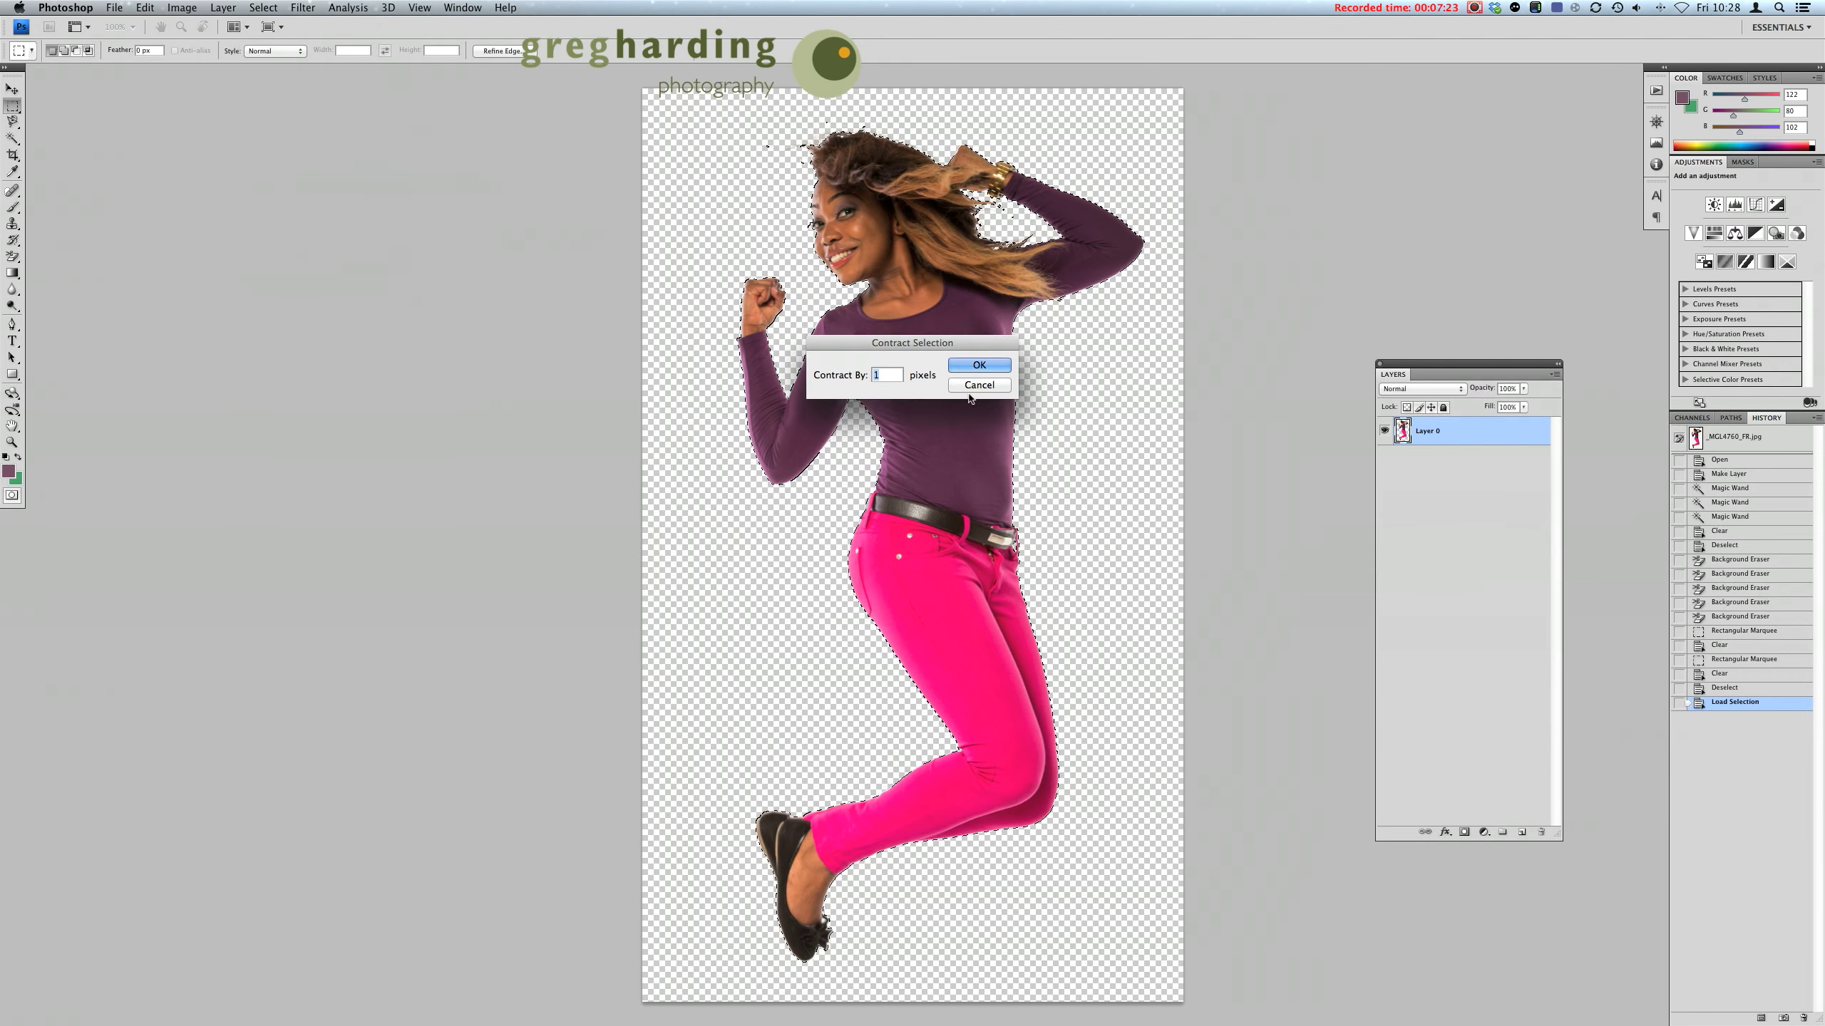
left_click(979, 365)
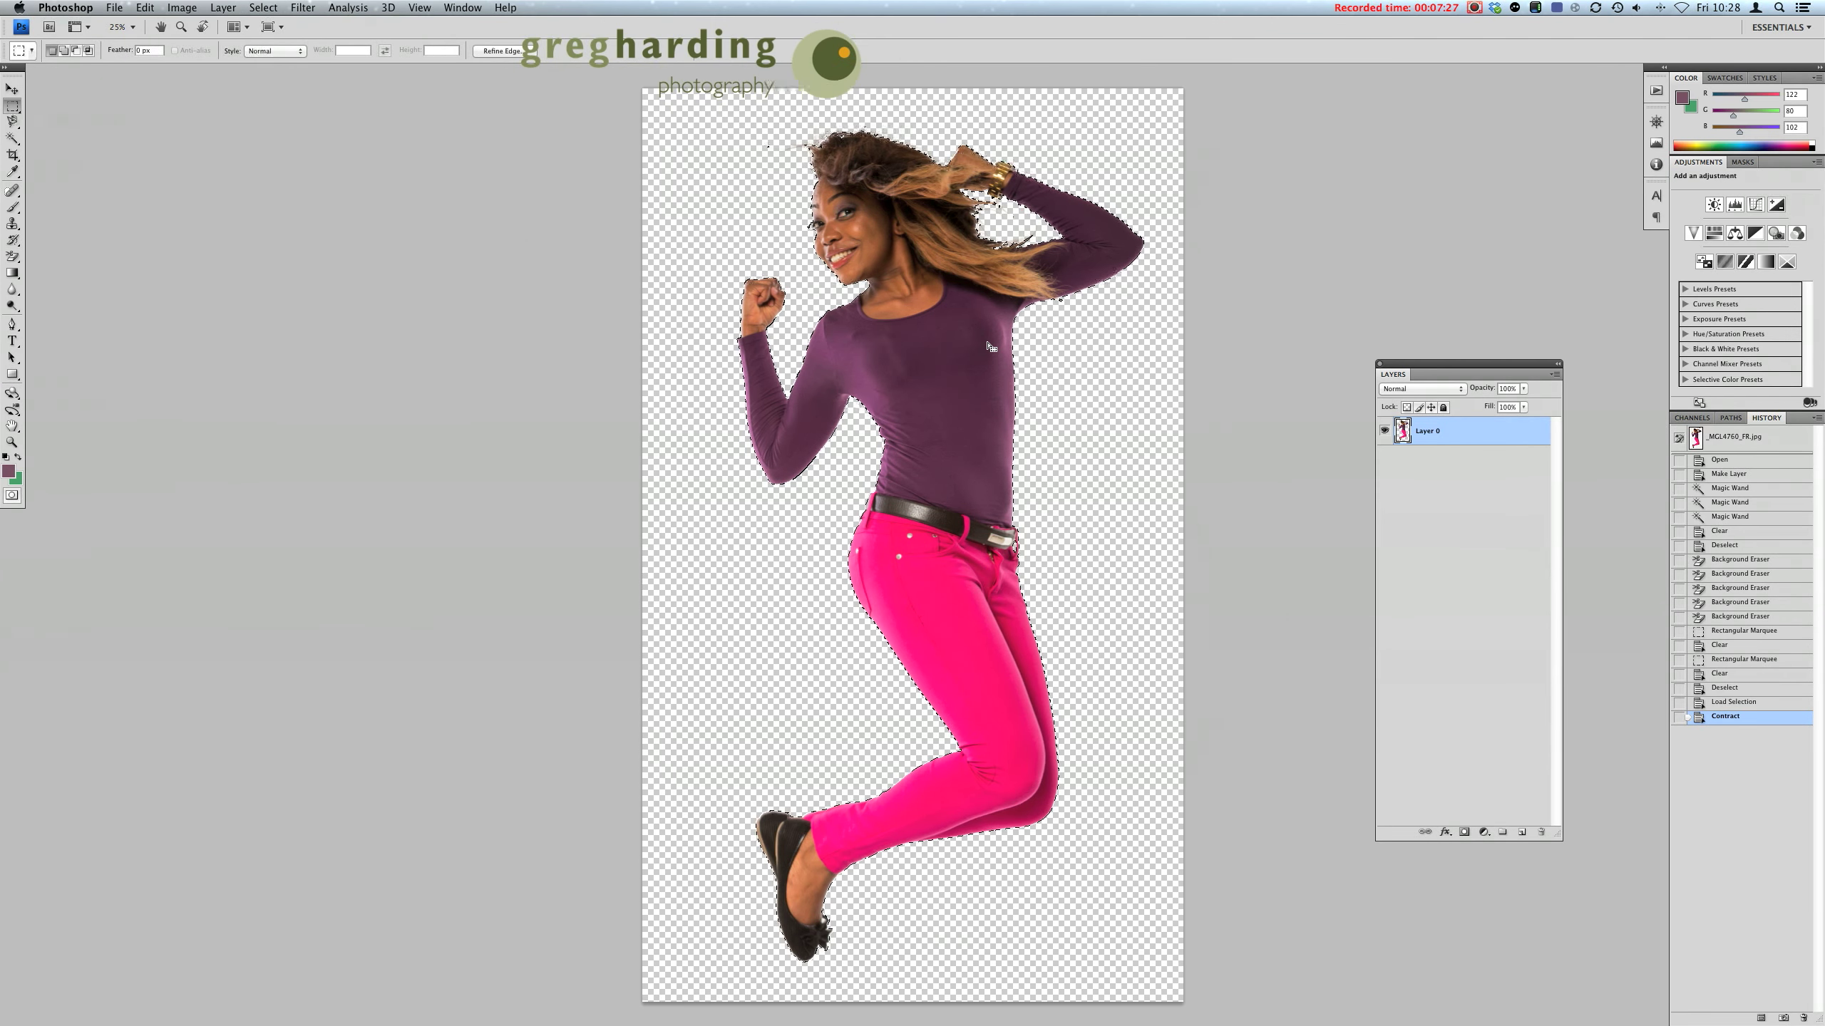
Invert the contracted selection, delete the thin edge pixels around the figure and deselect.
key("super+shift+i")
left_click(263, 8)
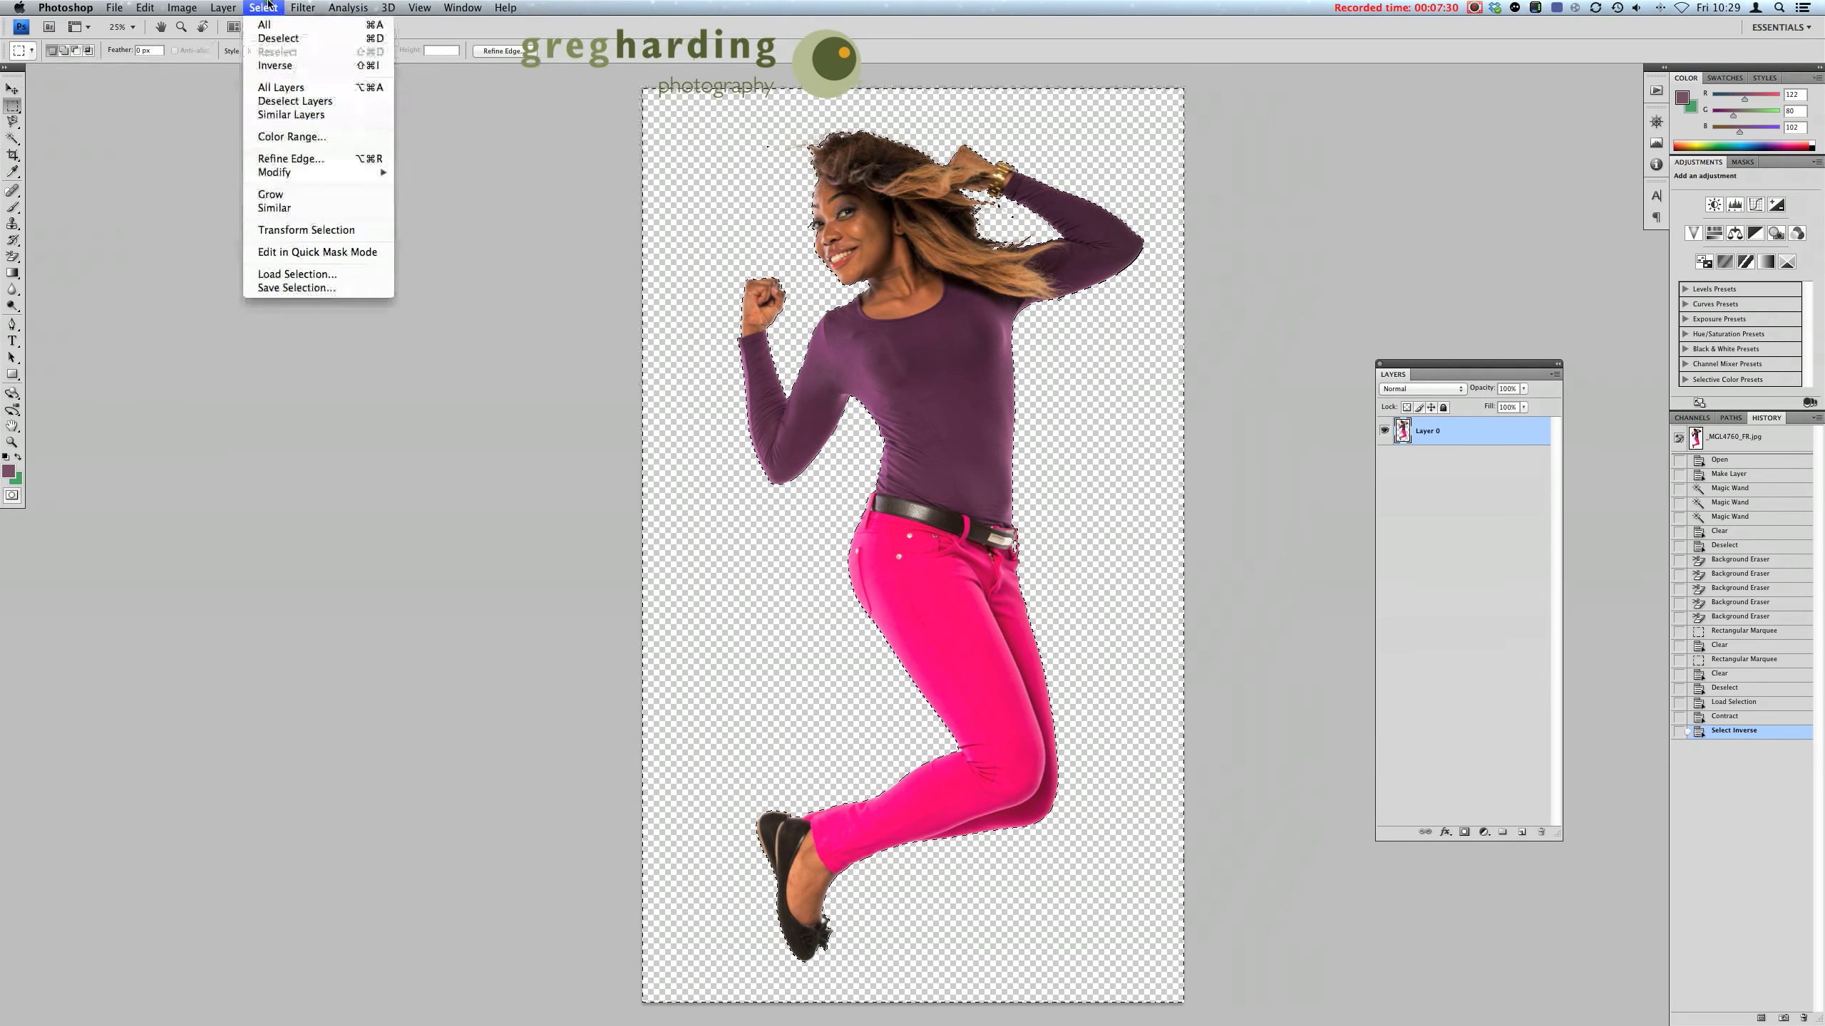
mouse_move(320, 180)
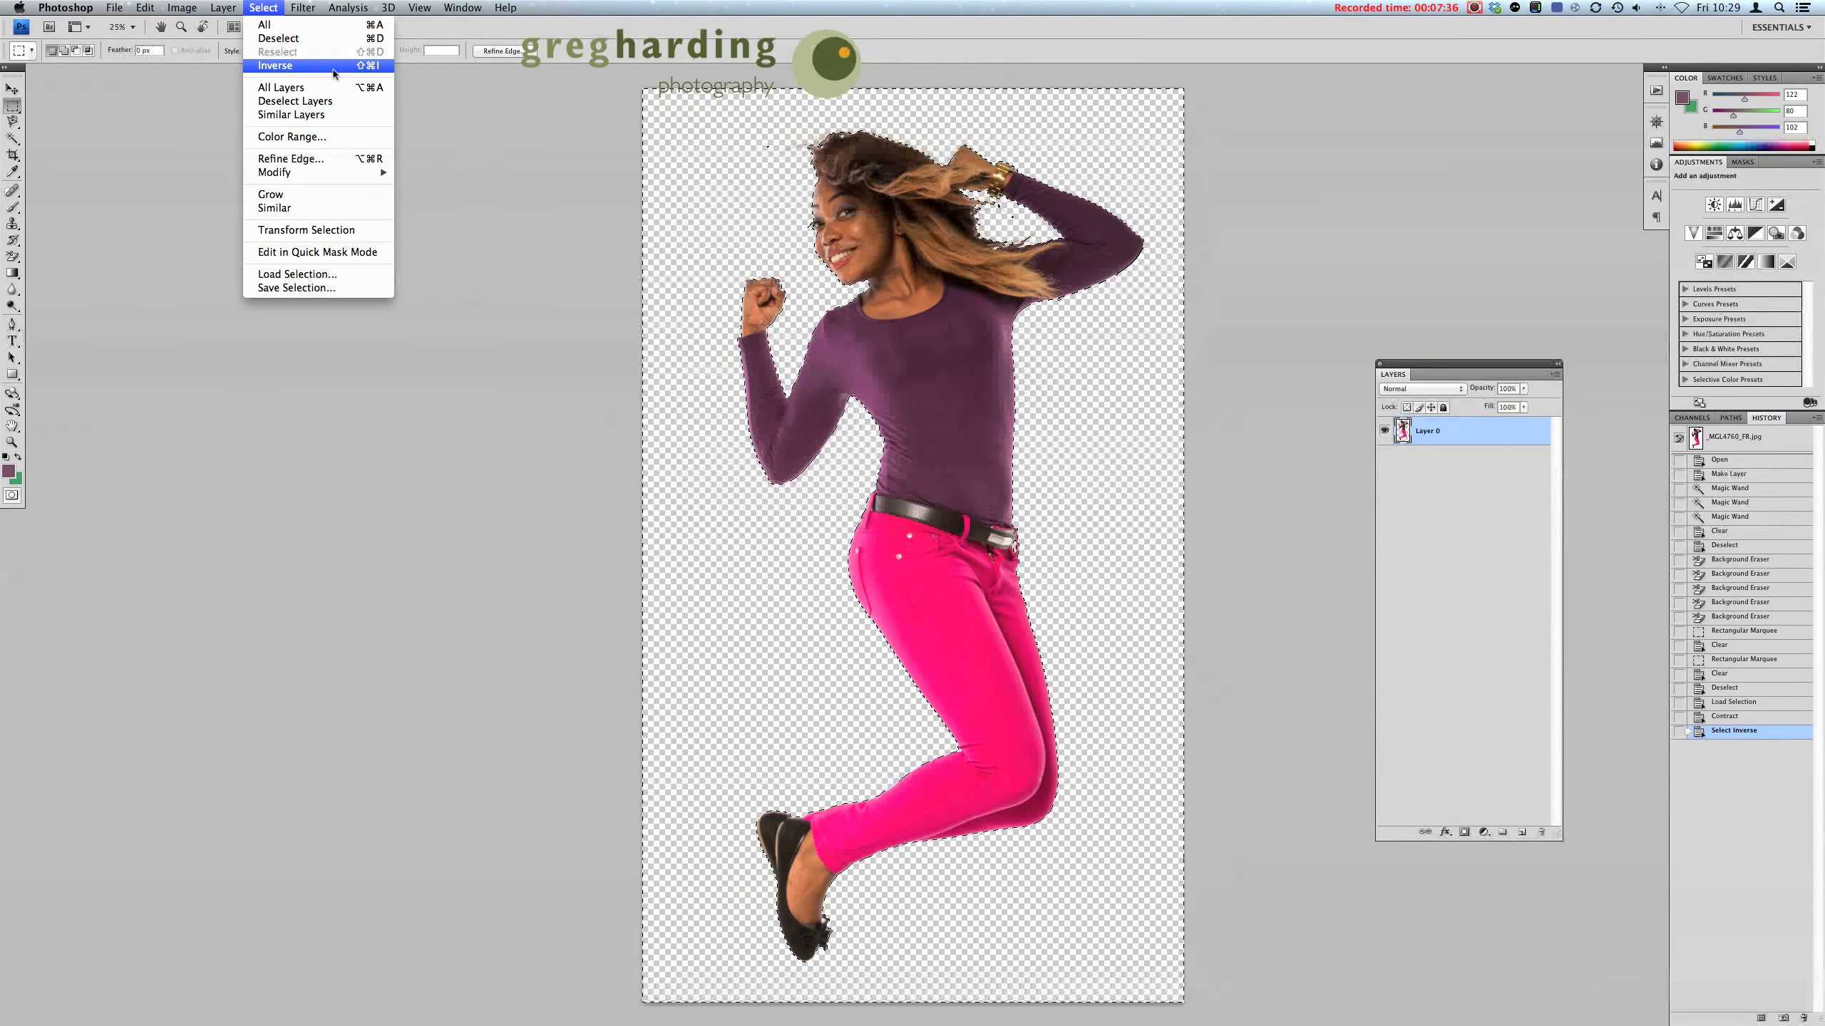
left_click(718, 306)
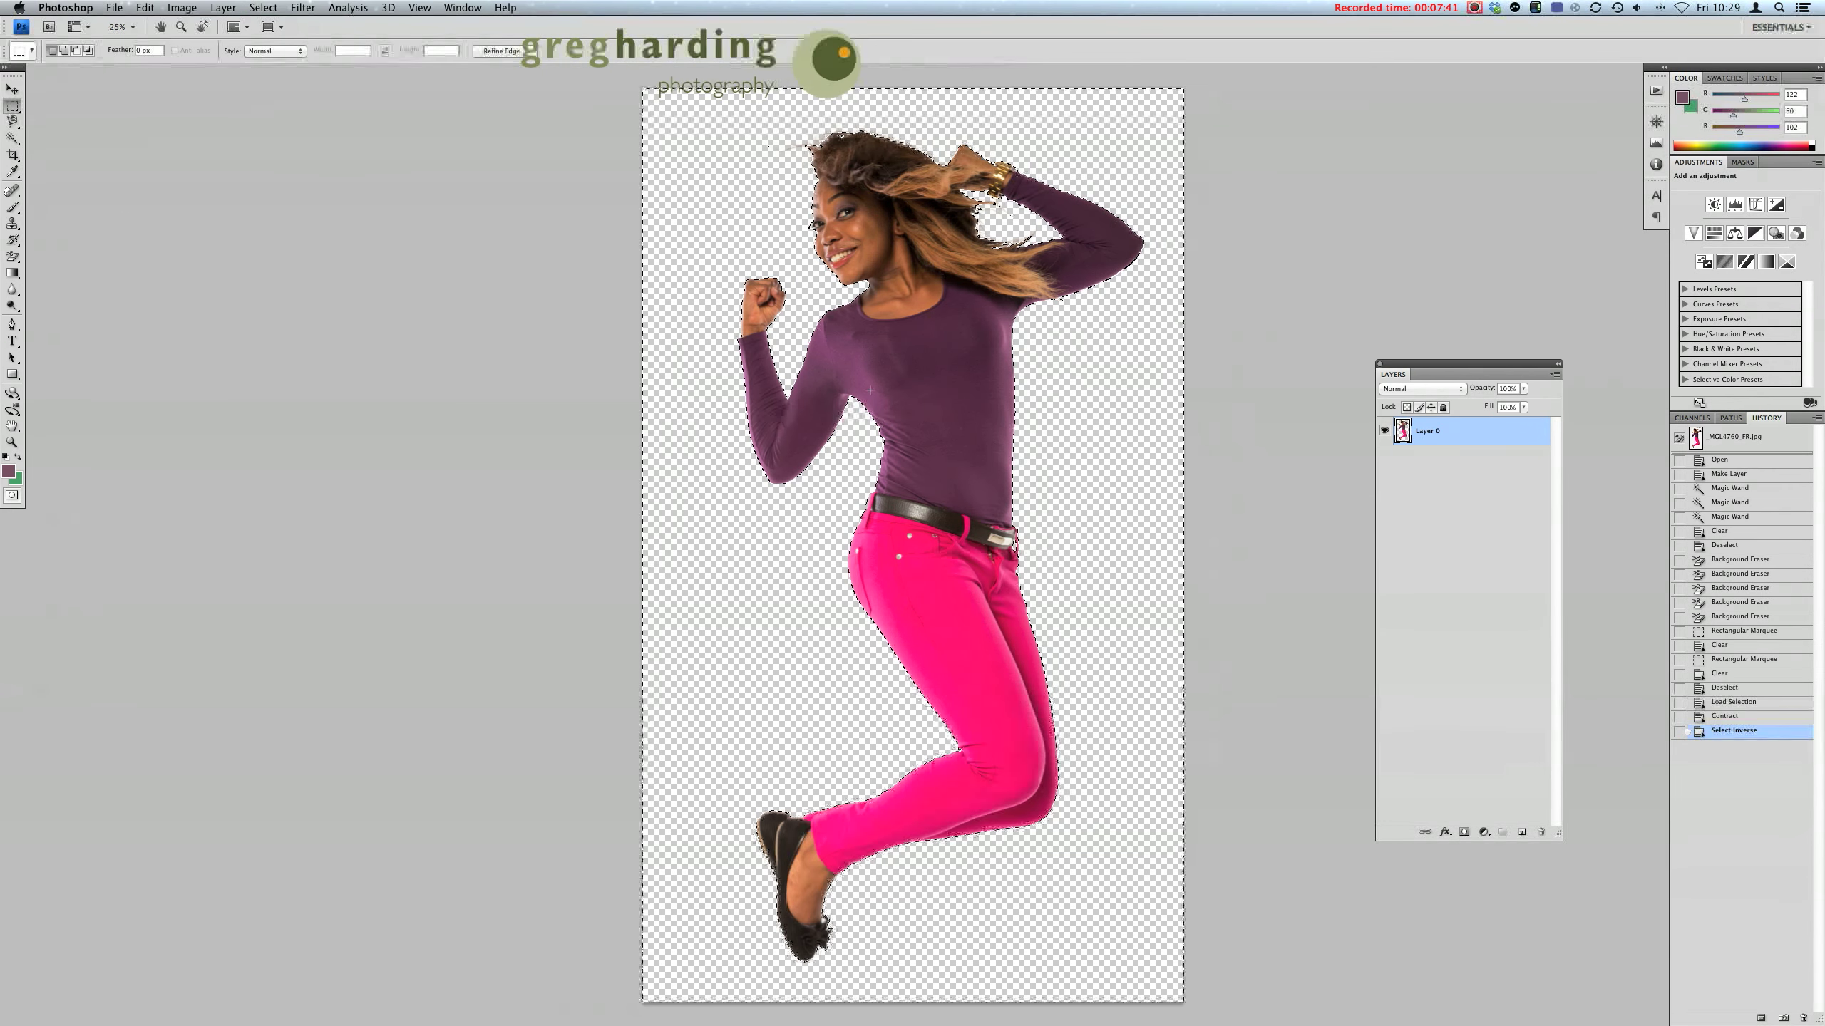
key("Delete")
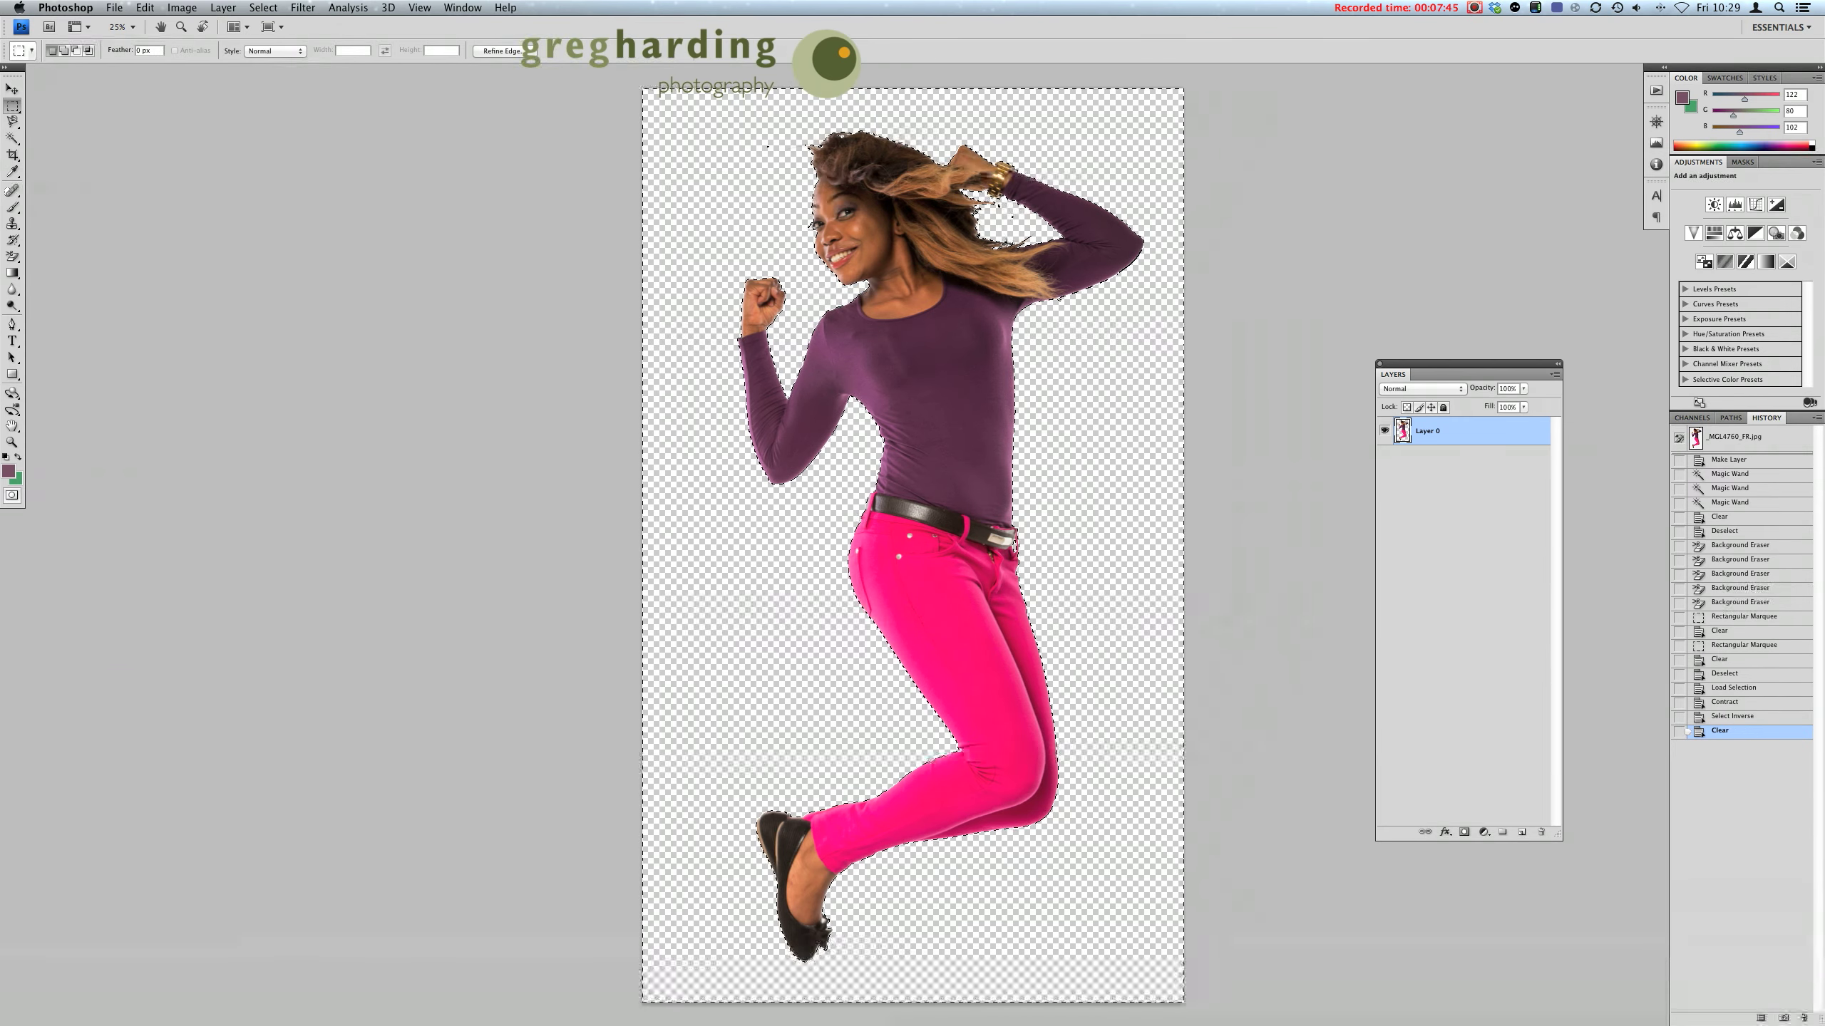
left_click(1433, 466)
key("super+d")
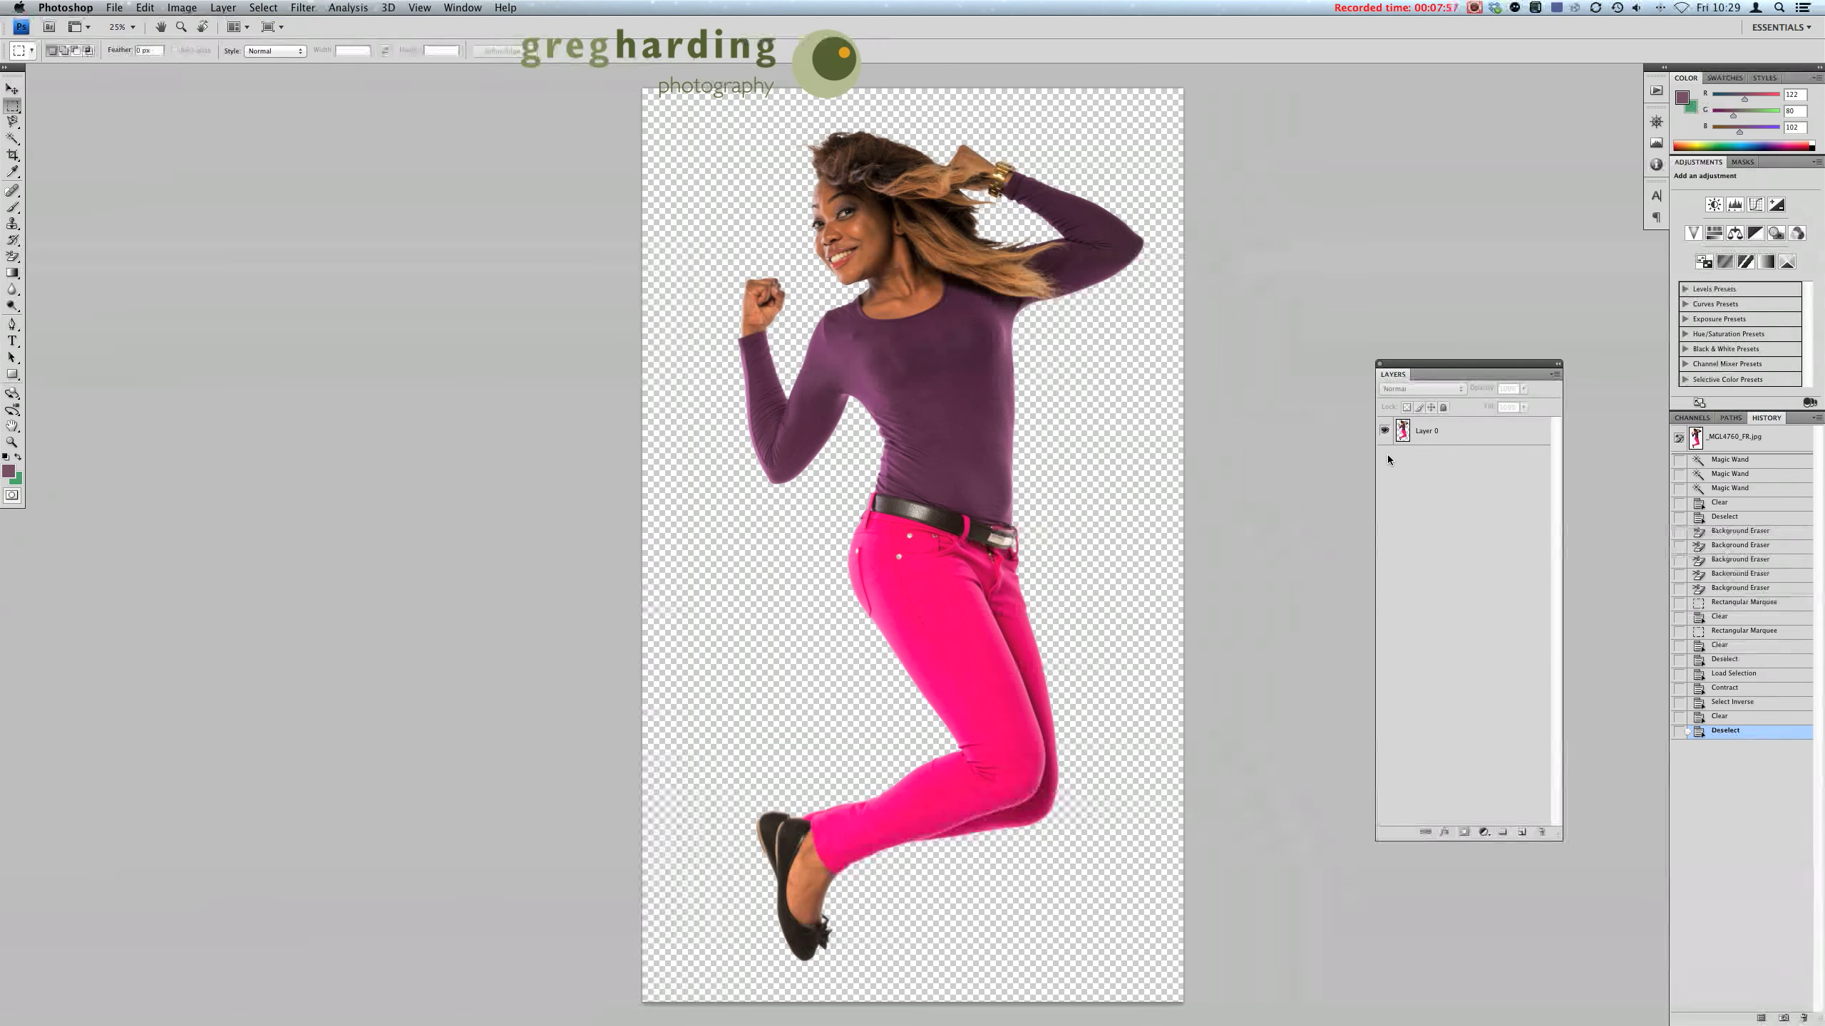
Duplicate the cut-out layer and turn the copy into a desaturated High Pass layer.
left_click(1275, 427)
left_click(991, 271)
left_click(1479, 433)
key("super+j")
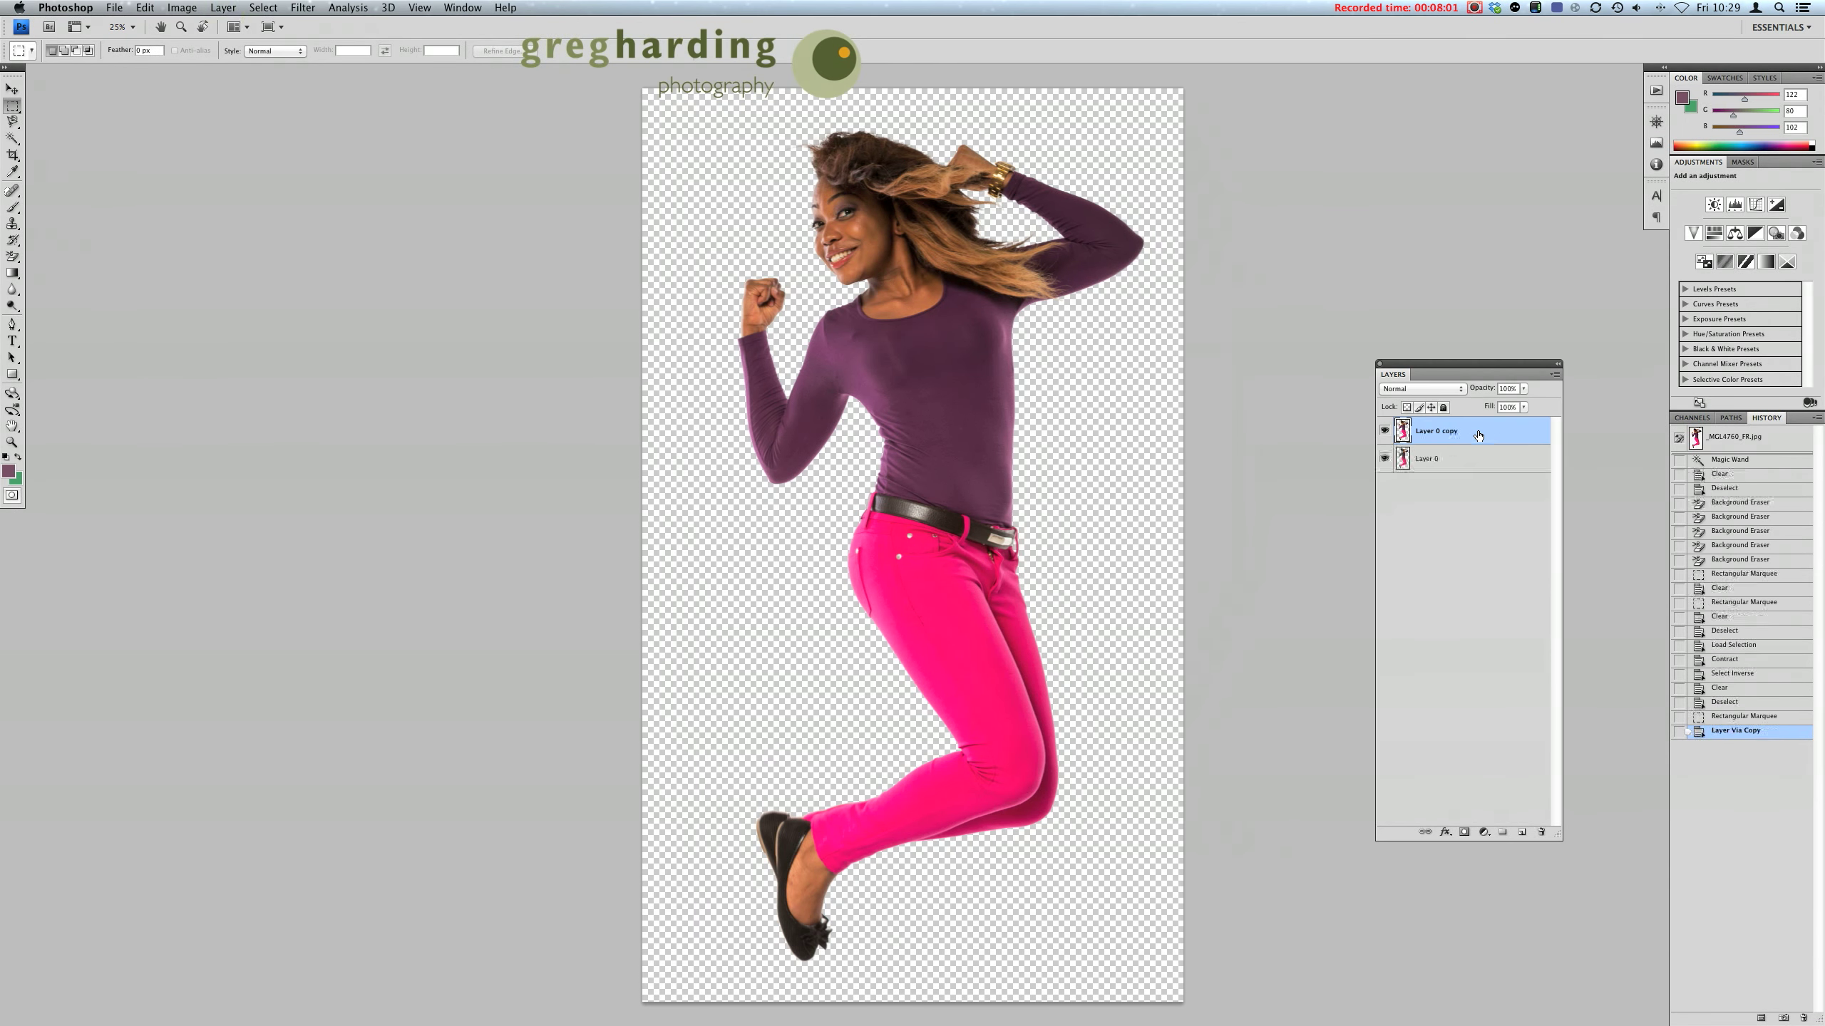
key("shift+super+u")
key("super+f")
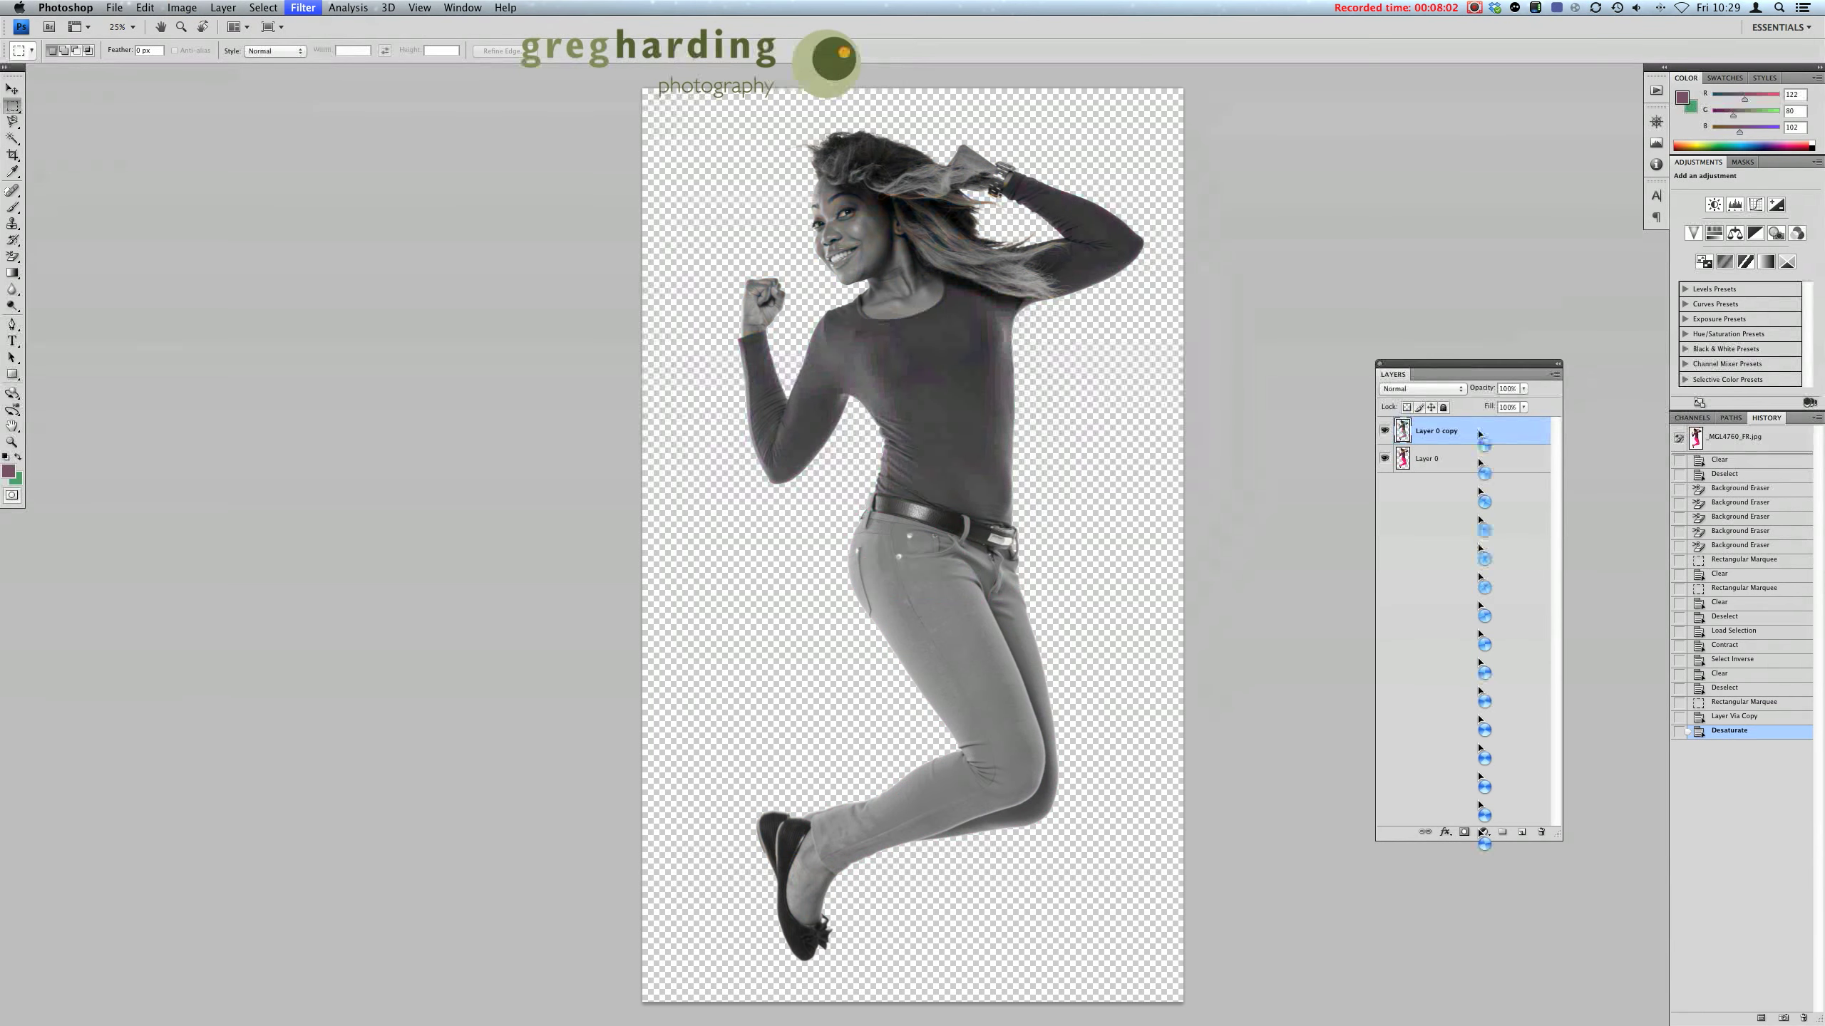
Set the High Pass copy's blend mode to Overlay and merge the visible layers.
left_click(1428, 392)
left_click(1420, 533)
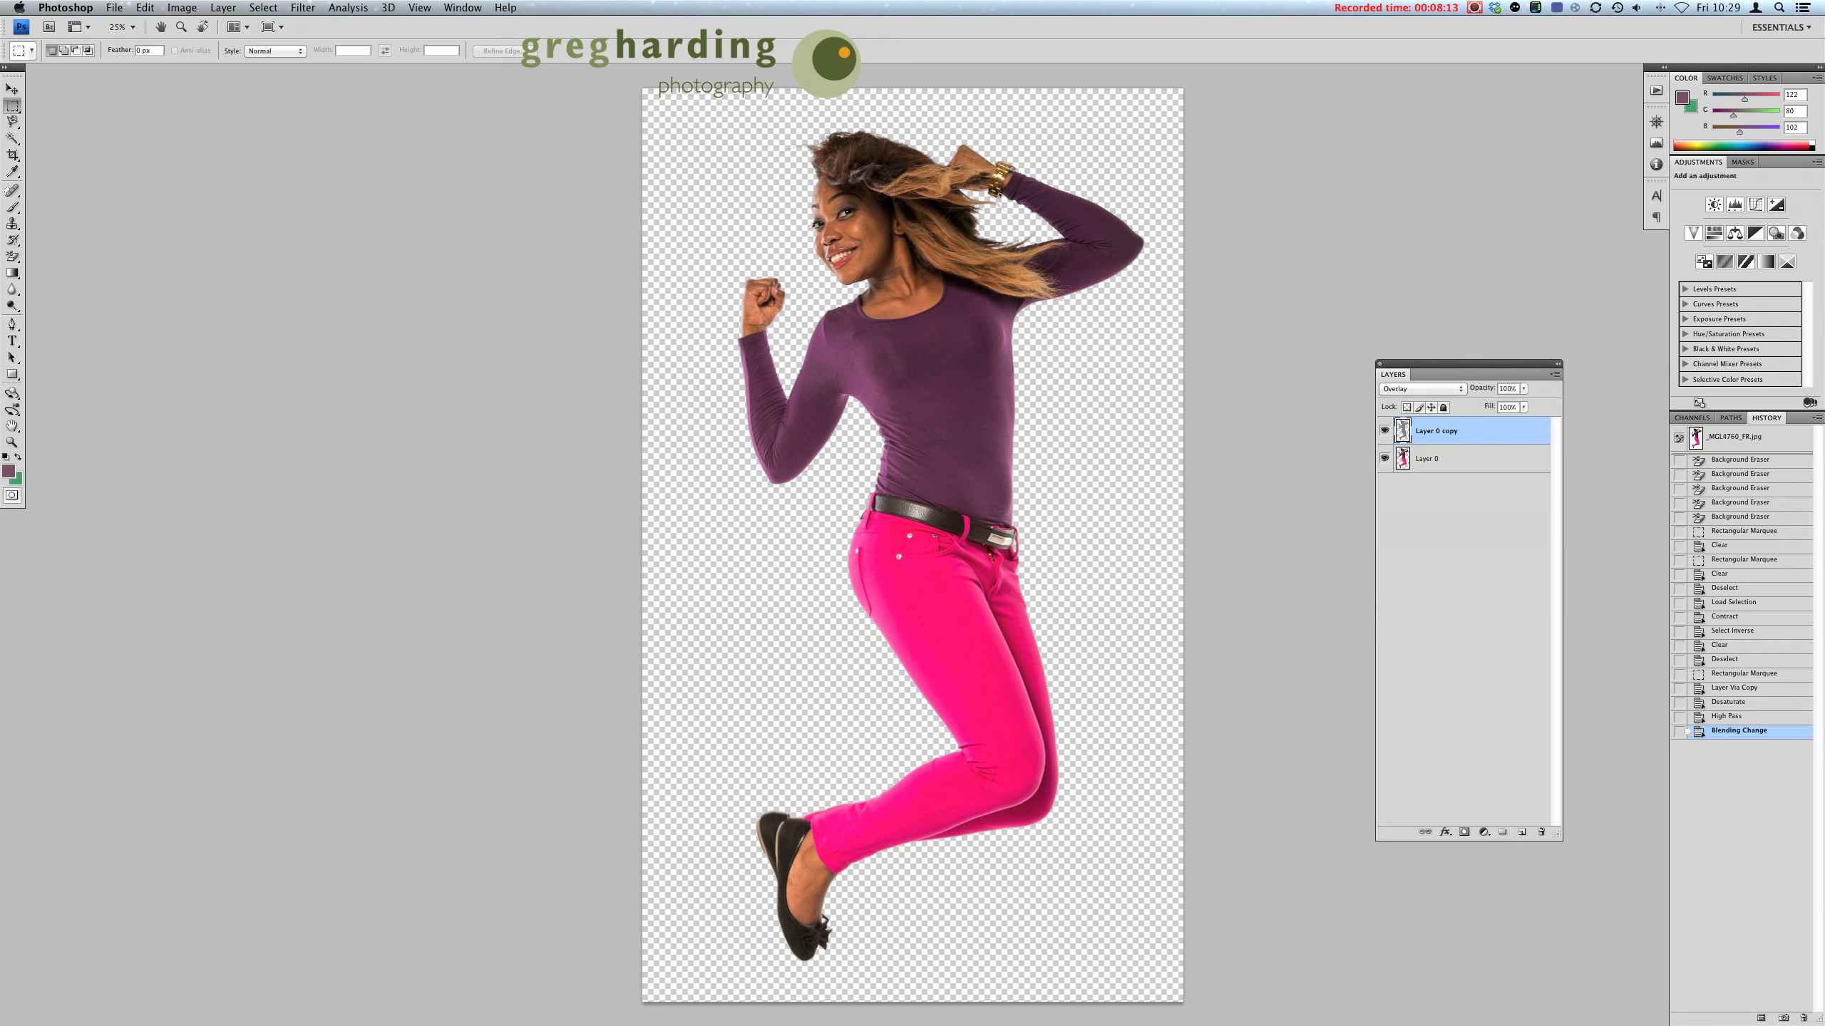
key("super+shift+e")
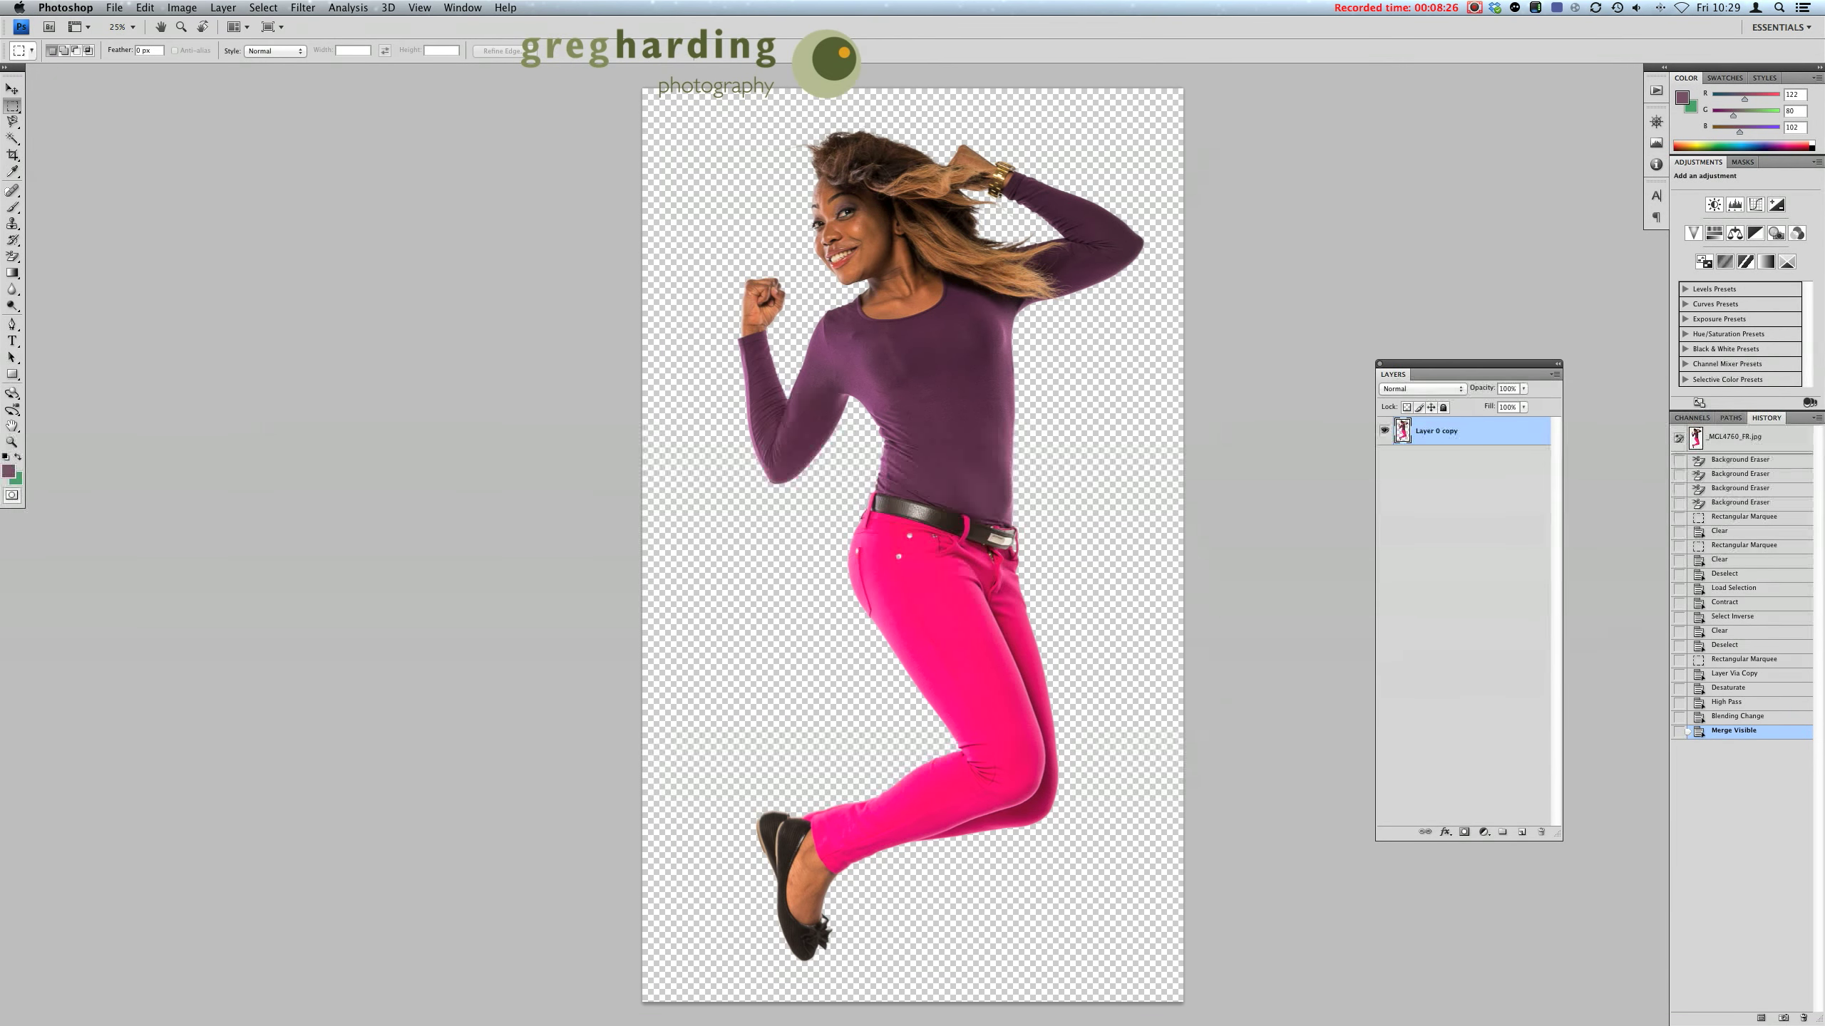
left_click(1474, 7)
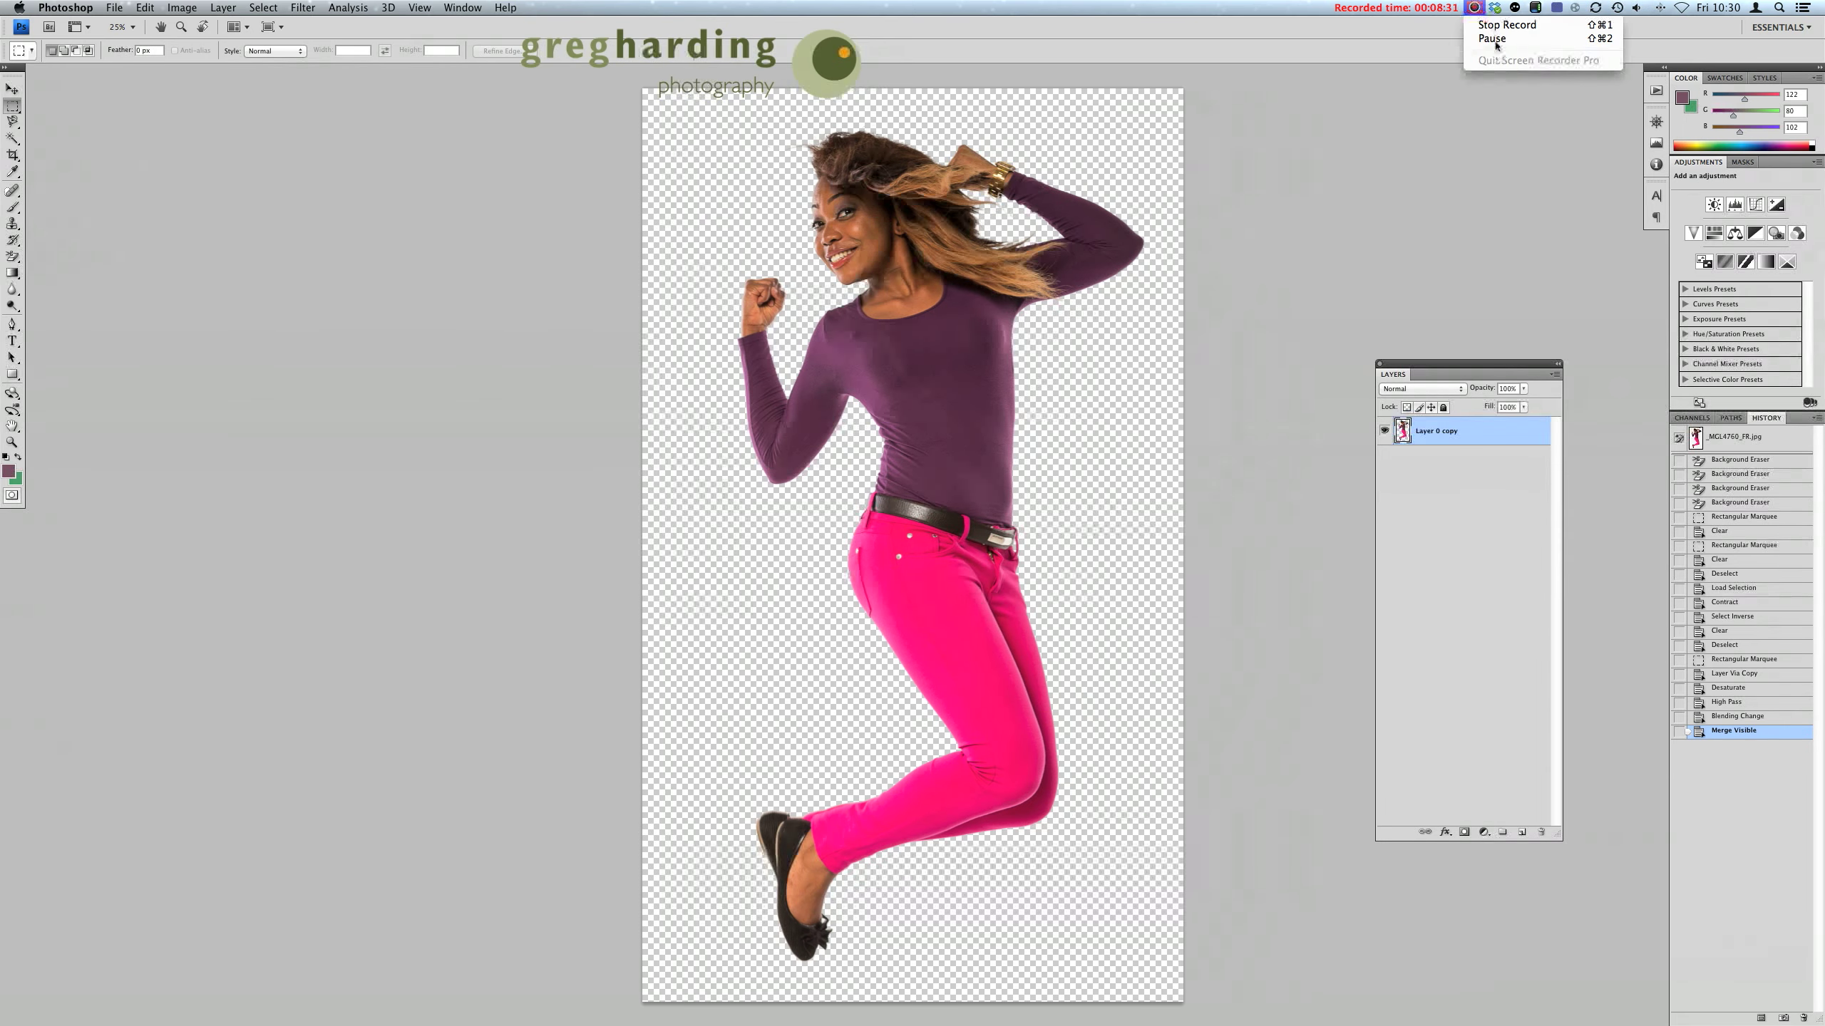